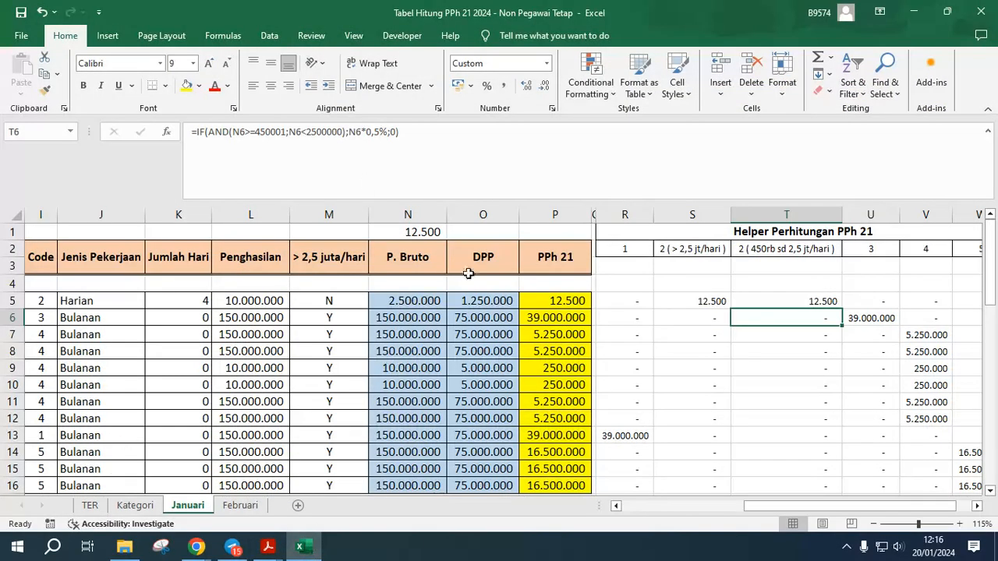
Review the PPh 21 formula in P6 and the PTKP entry of Karyawan 1, and check the TER sheet's rate tables.
left_click(569, 311)
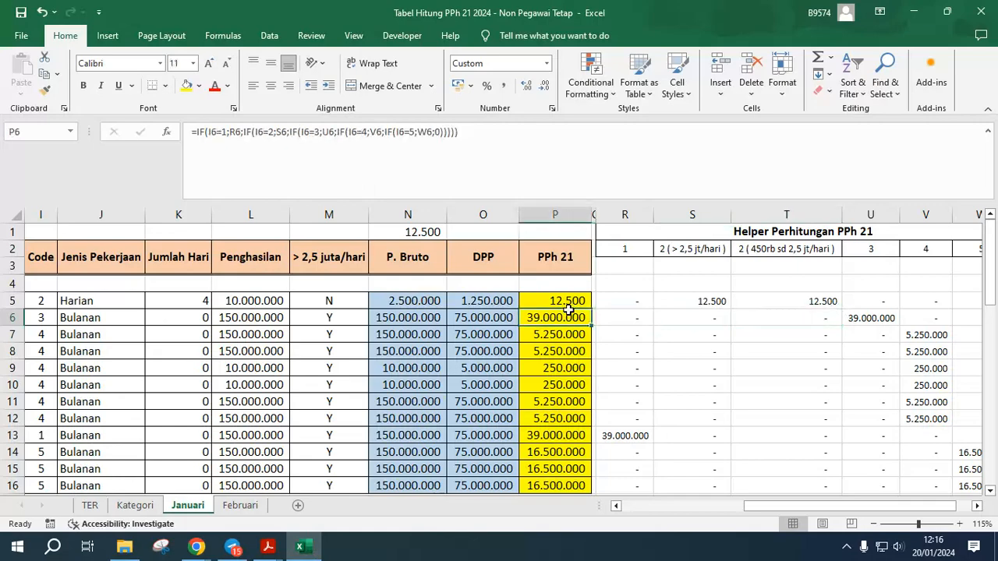
left_click(631, 505)
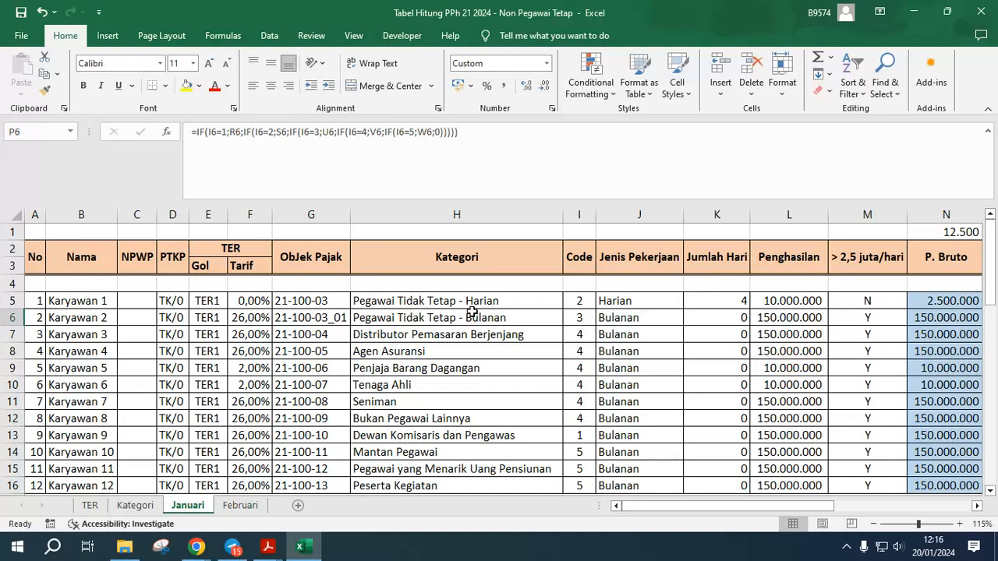
left_click(167, 301)
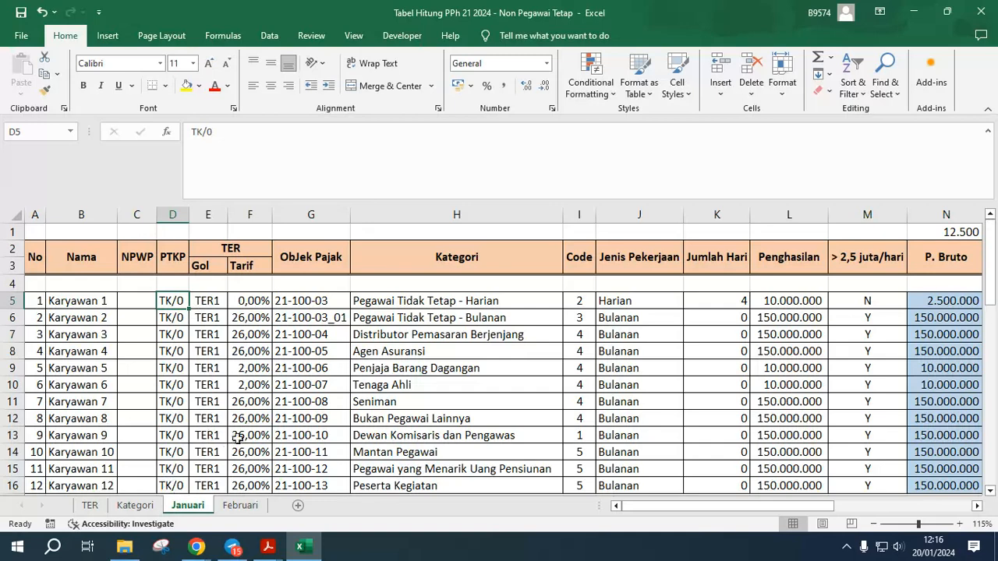
left_click(91, 505)
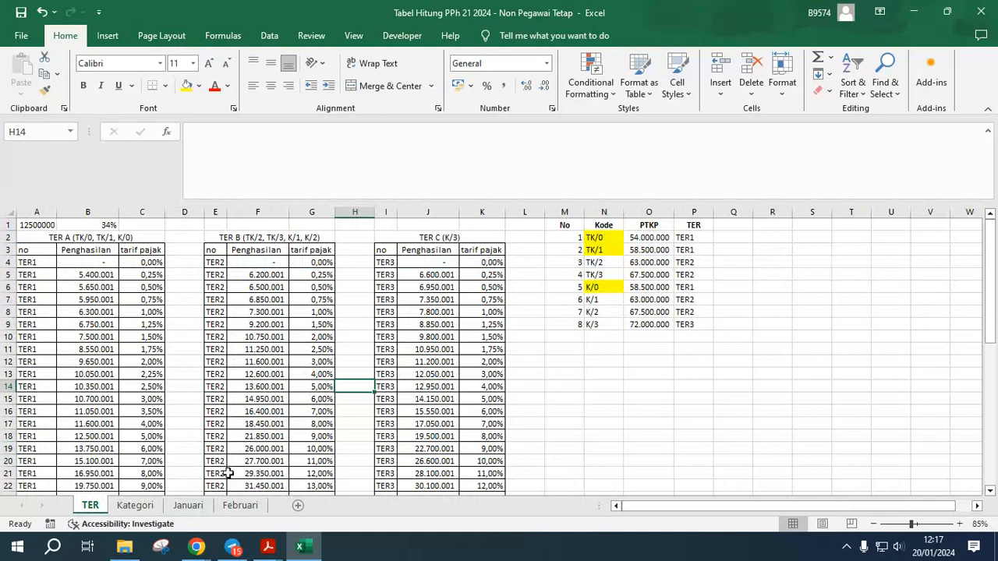
Examine the Kode Objek Pajak column on the Kategori sheet.
left_click(150, 505)
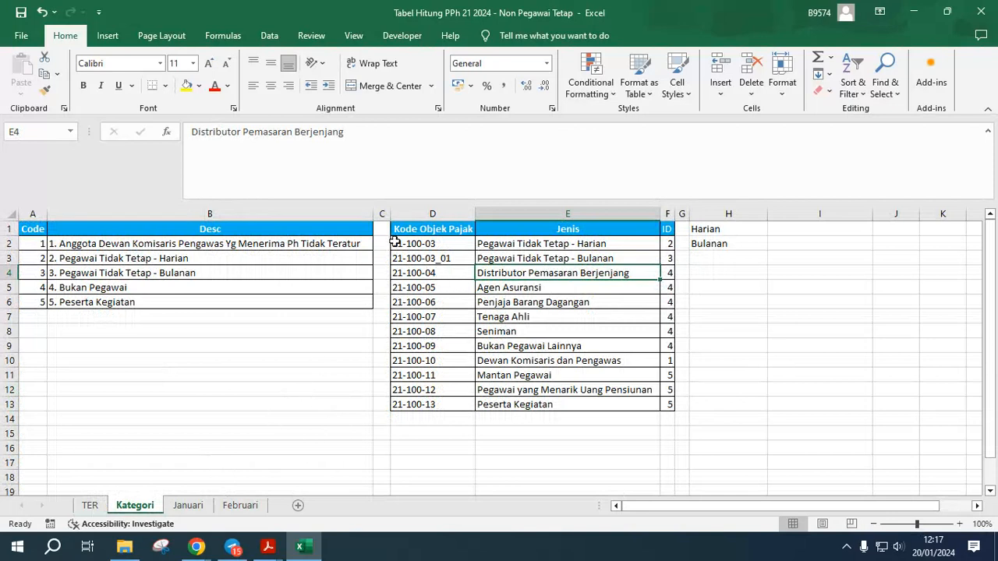
left_click(460, 245)
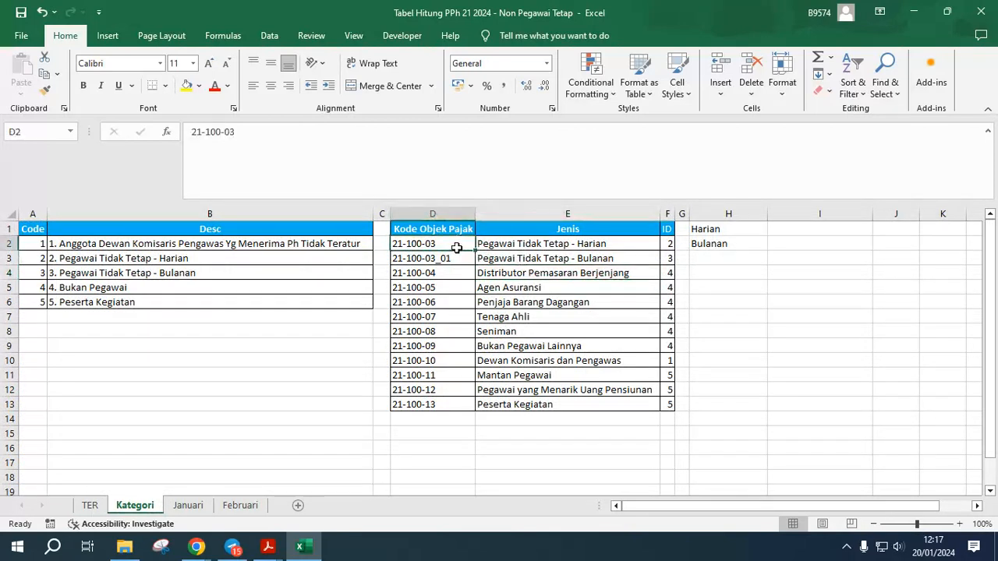
left_click(466, 275)
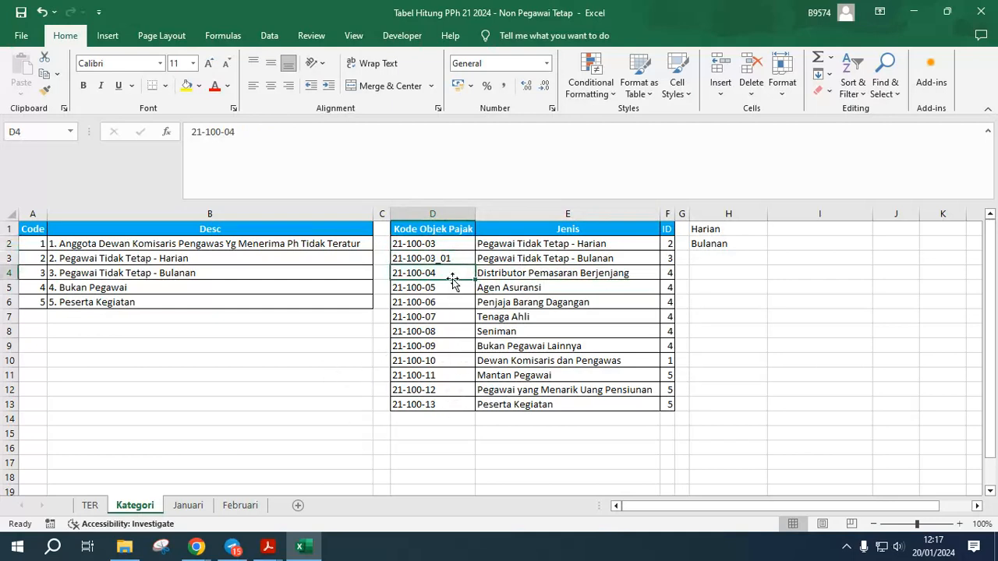
left_click(466, 244)
Go through the Jenis column on the Kategori sheet, from Pegawai Tidak Tetap - Harian down to Peserta Kegiatan.
left_click(537, 247)
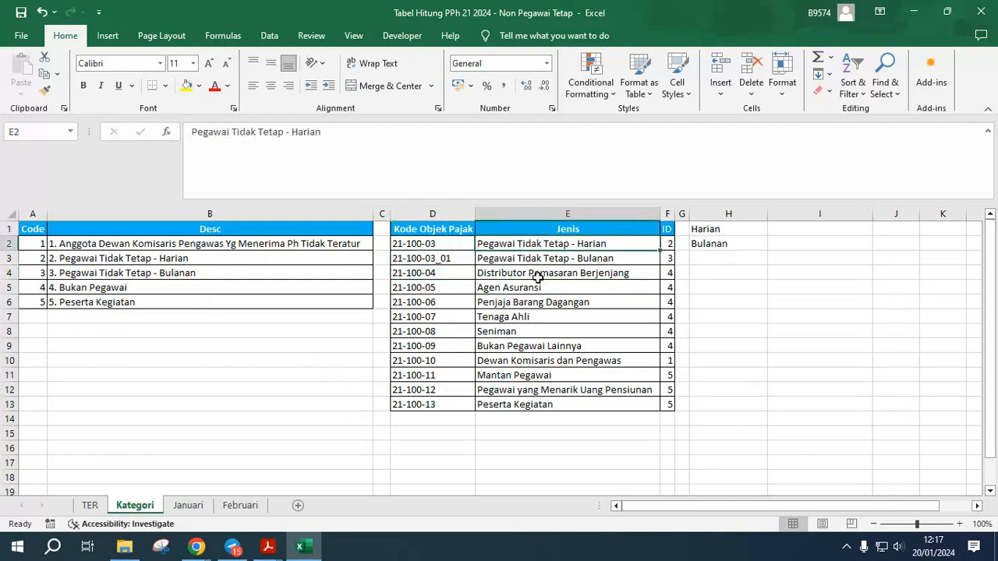
left_click(539, 300)
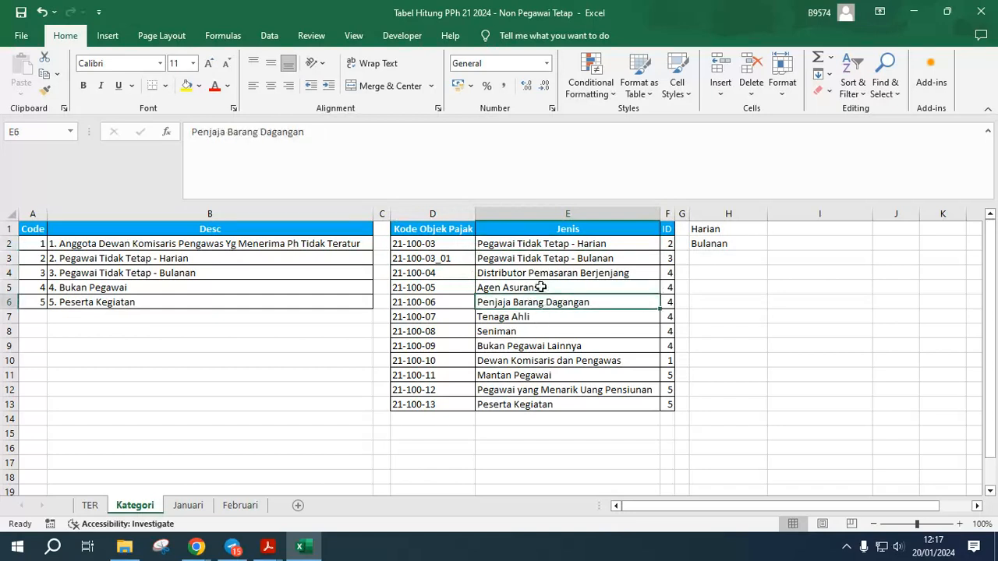
left_click(541, 288)
left_click(560, 273)
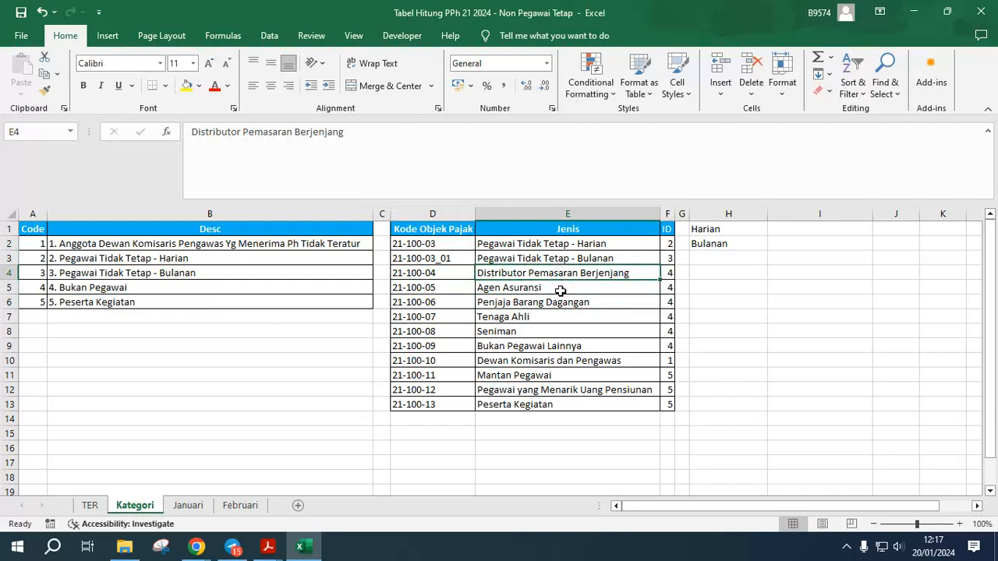
left_click(561, 289)
left_click(576, 302)
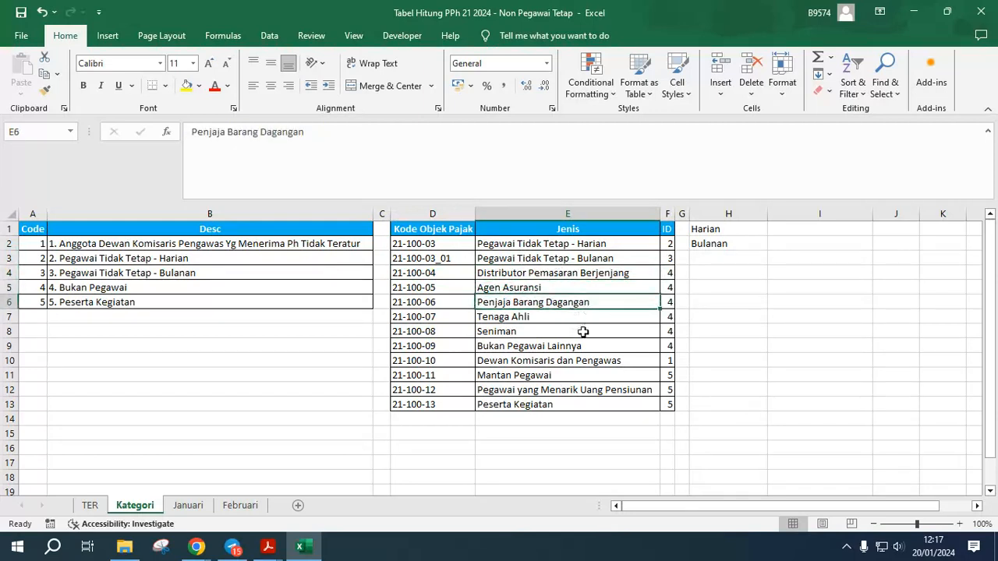
left_click(571, 321)
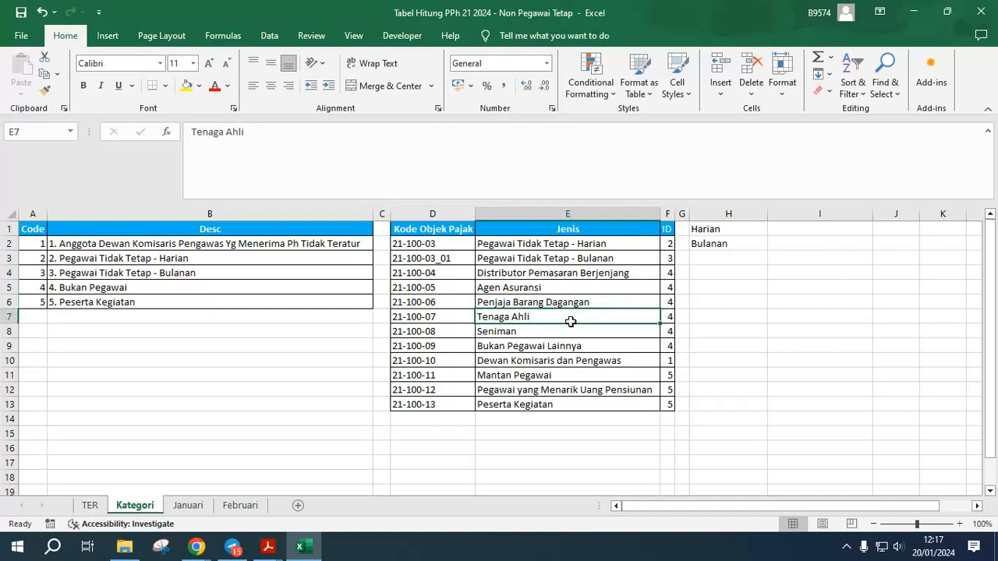
left_click(552, 346)
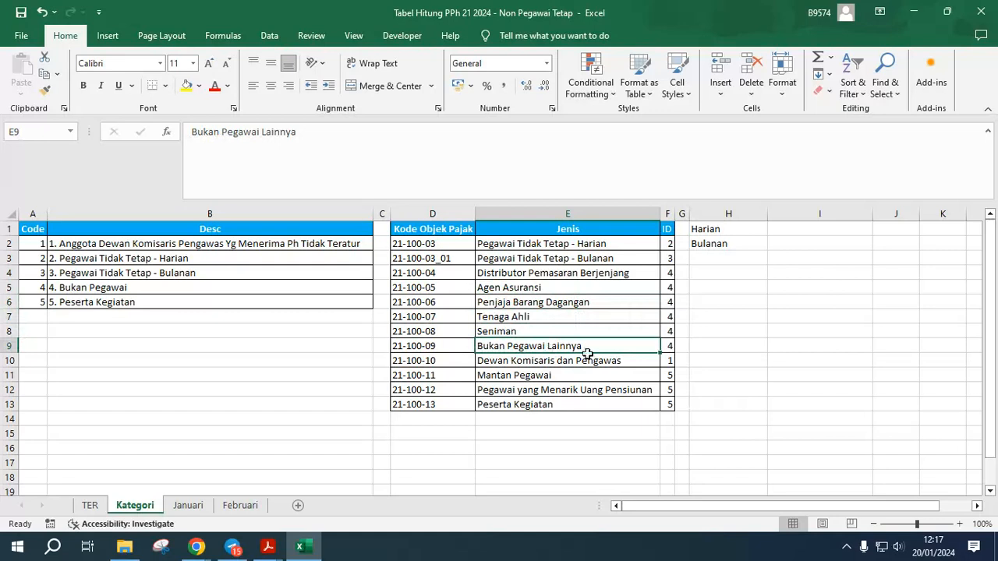
left_click(519, 332)
left_click_drag(519, 331, 545, 238)
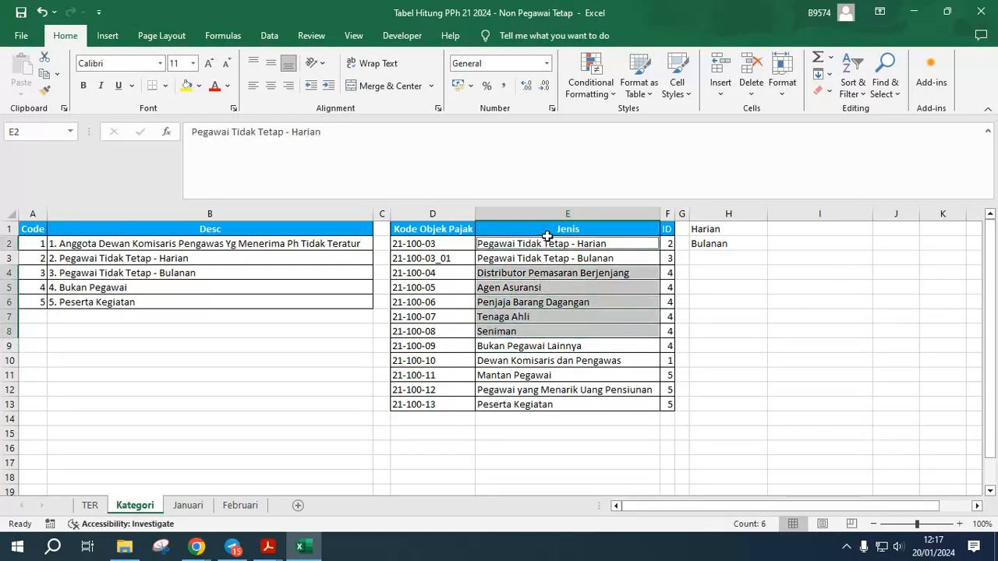
left_click(550, 333)
left_click(529, 344)
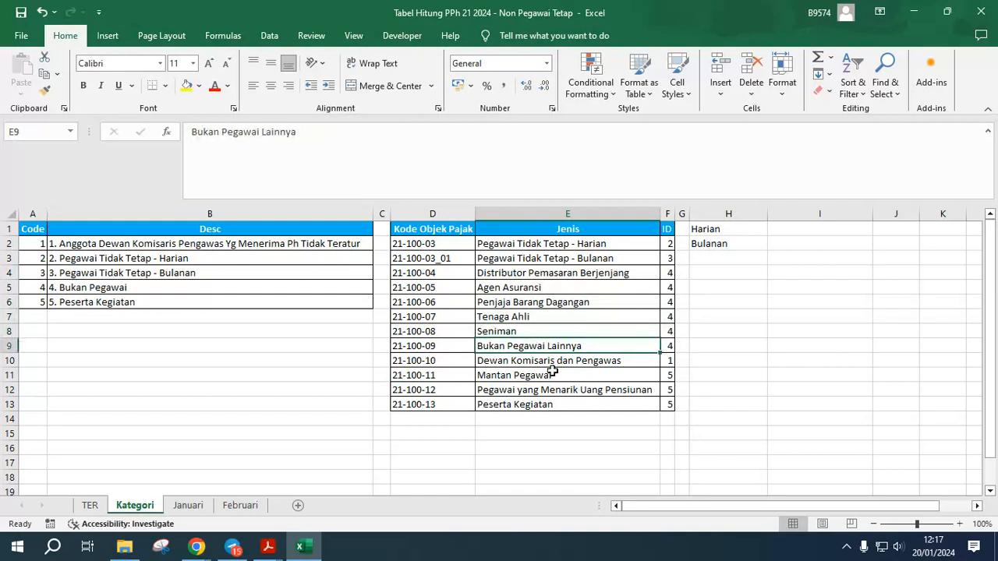
left_click(525, 363)
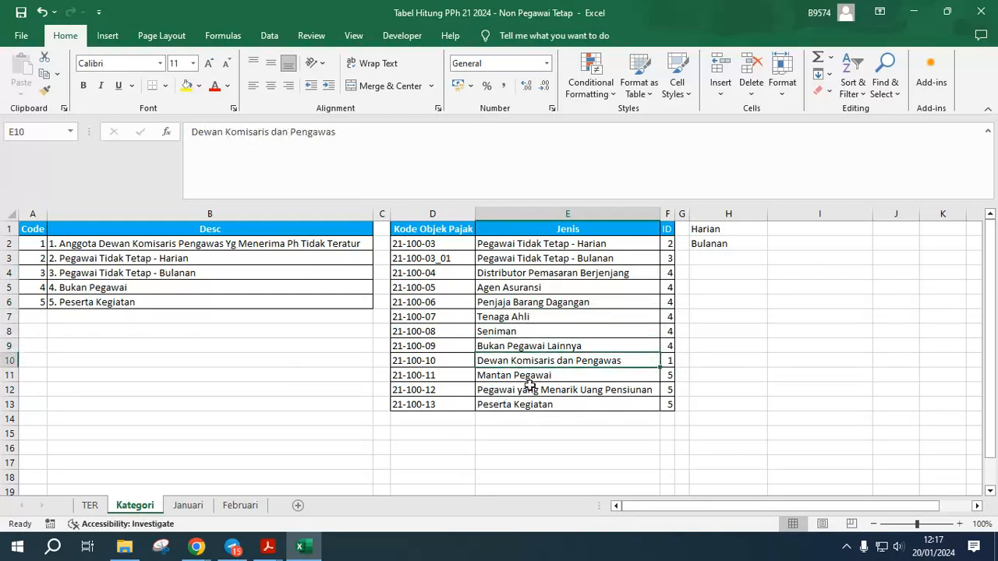
key("Down")
key("Down")
key("Down")
key("Down")
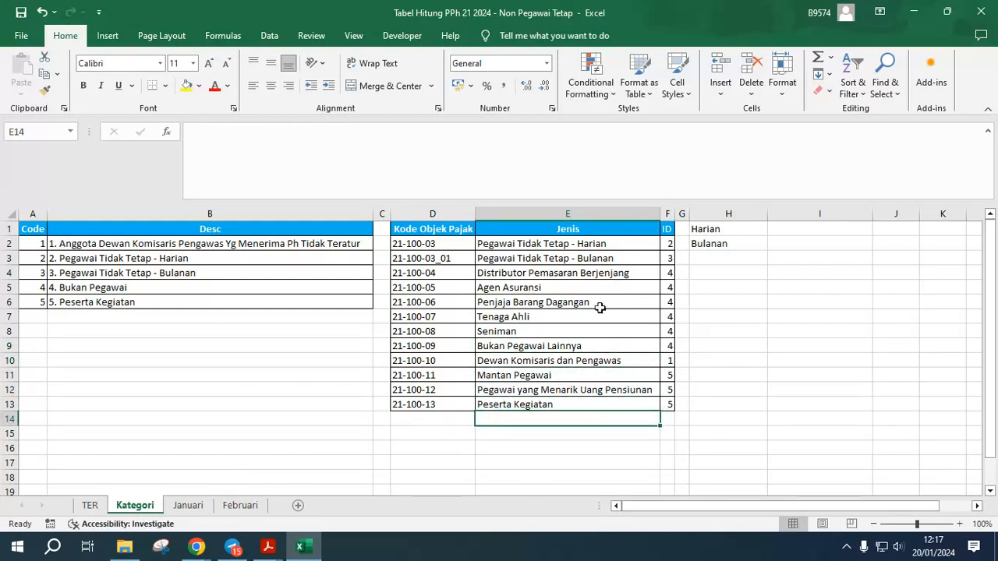
Compare the five category descriptions with the list of tax object codes on the Kategori sheet.
left_click(178, 248)
left_click(169, 301)
left_click_drag(175, 251, 358, 285)
left_click_drag(425, 244, 443, 398)
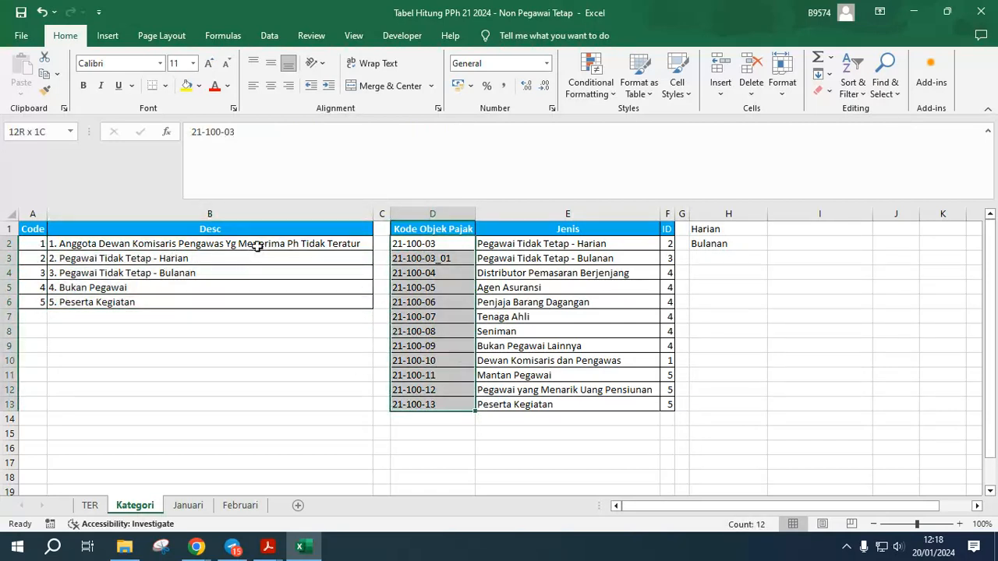
left_click_drag(258, 245, 253, 304)
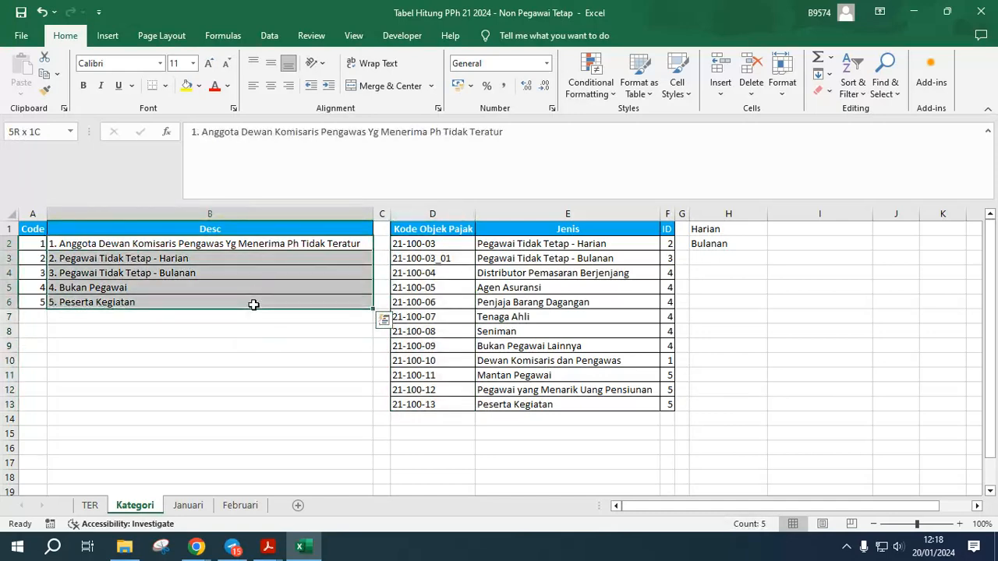
Inspect the Tarif formula in F5 and the Kategori lookup formulas in H5 to H7 on the Januari sheet.
left_click(201, 506)
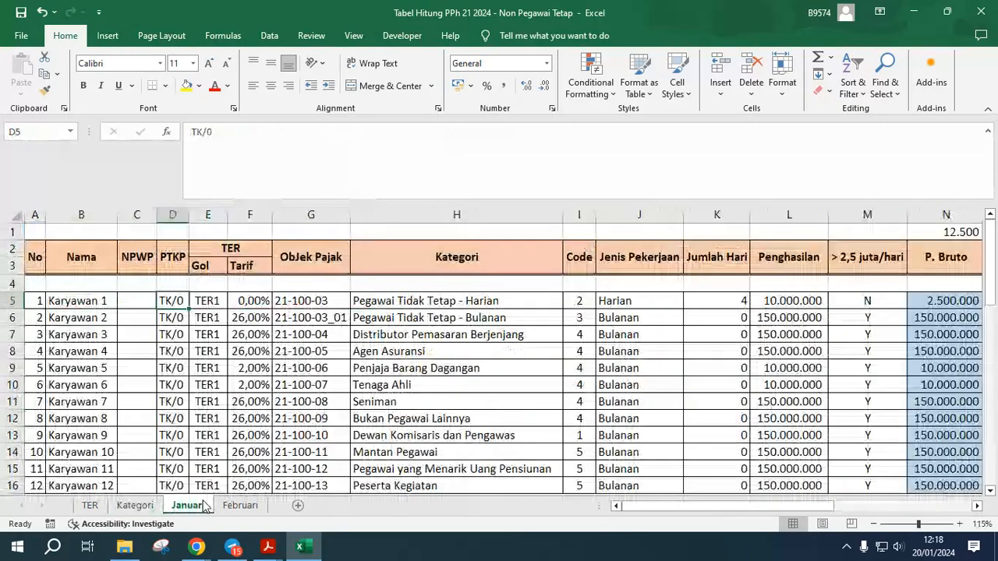
left_click(264, 303)
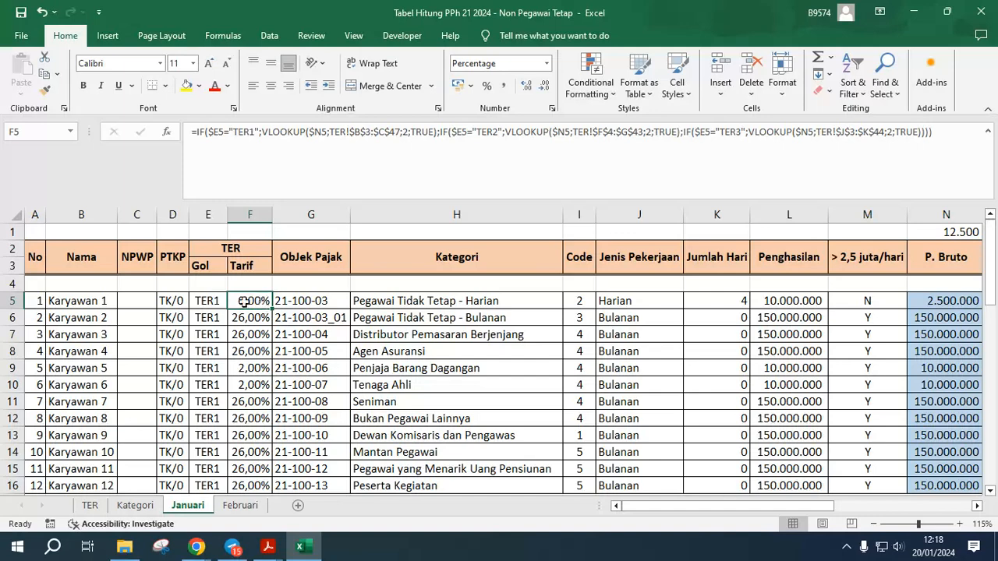
left_click(110, 299)
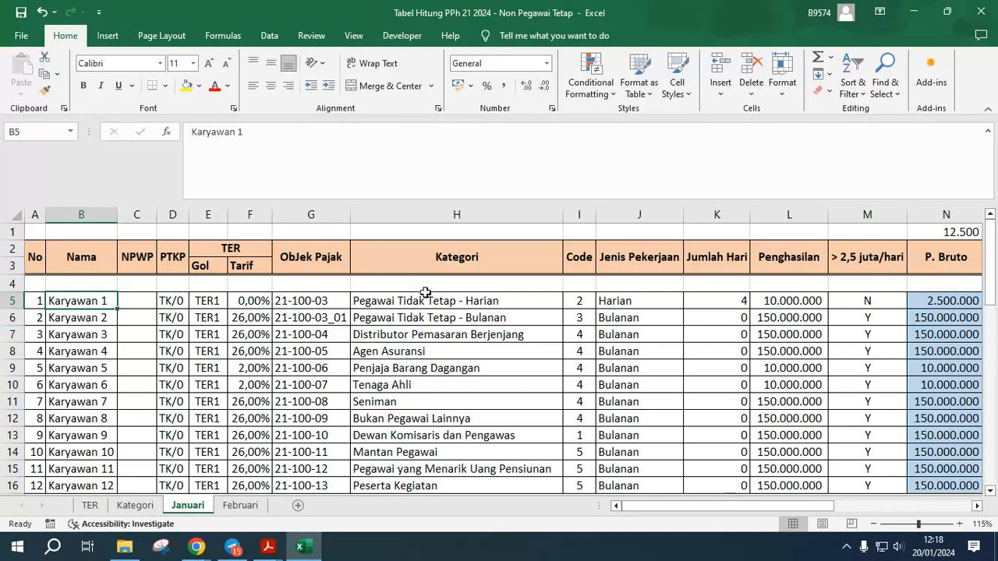
left_click(424, 296)
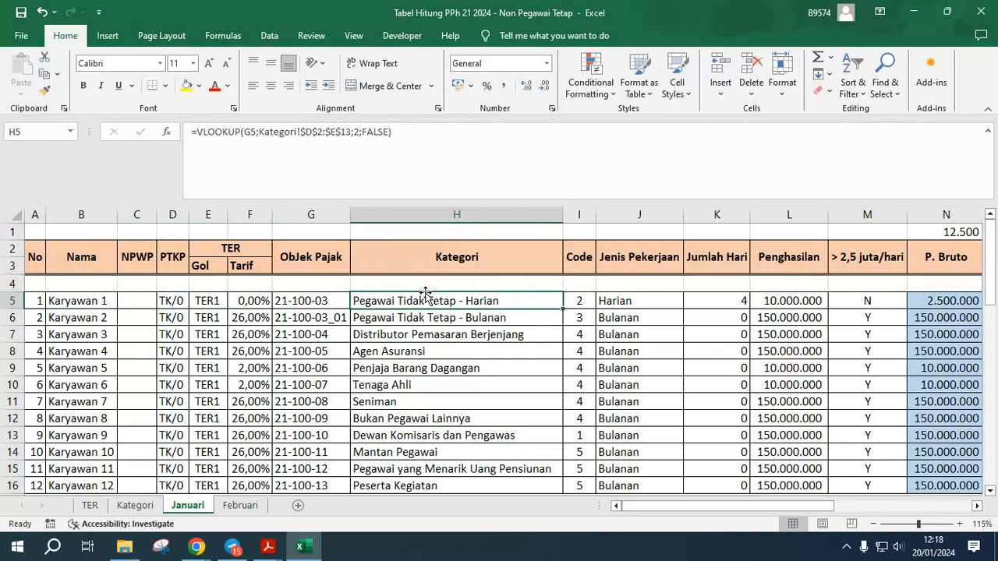
left_click(419, 318)
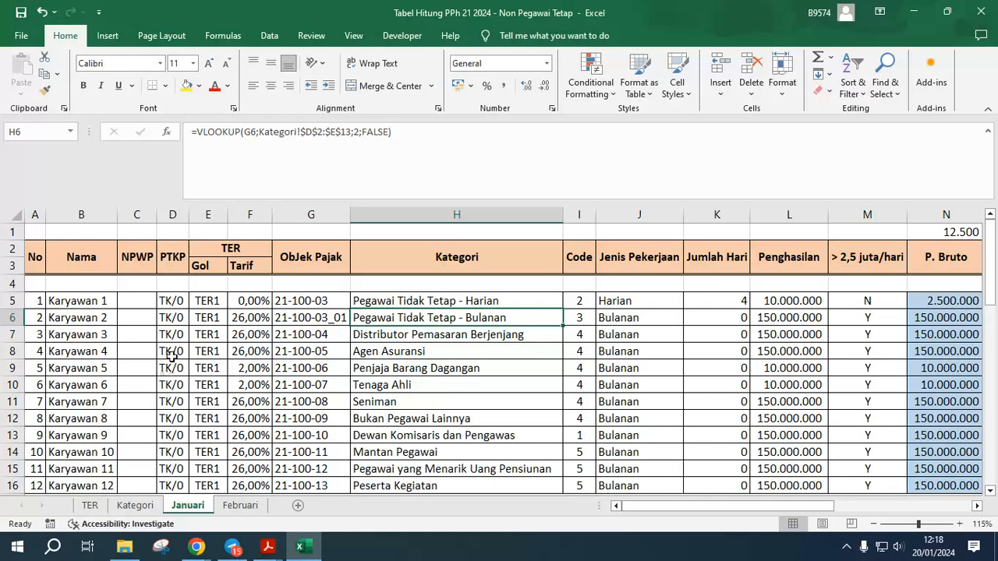
left_click(81, 306)
left_click(377, 329)
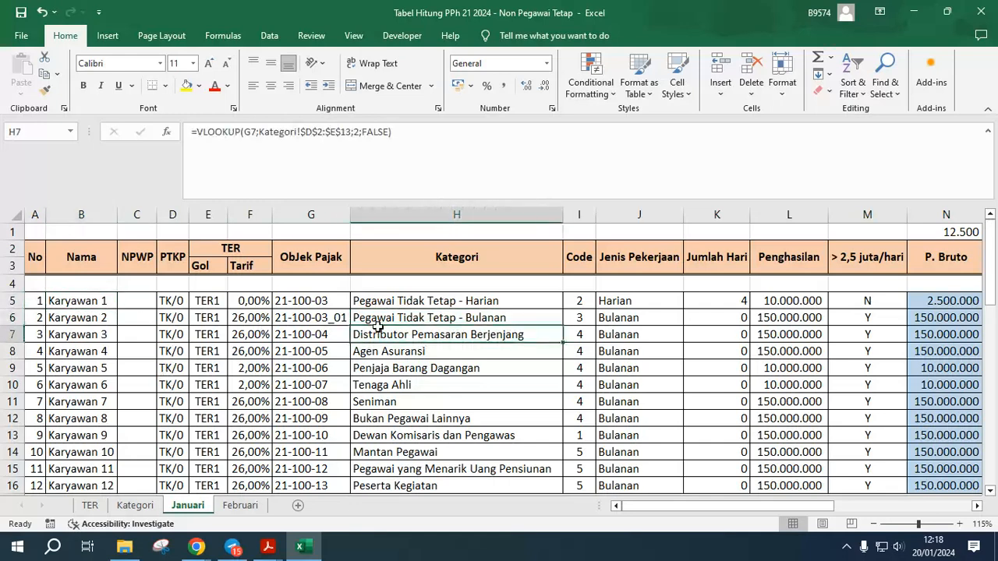
left_click(387, 301)
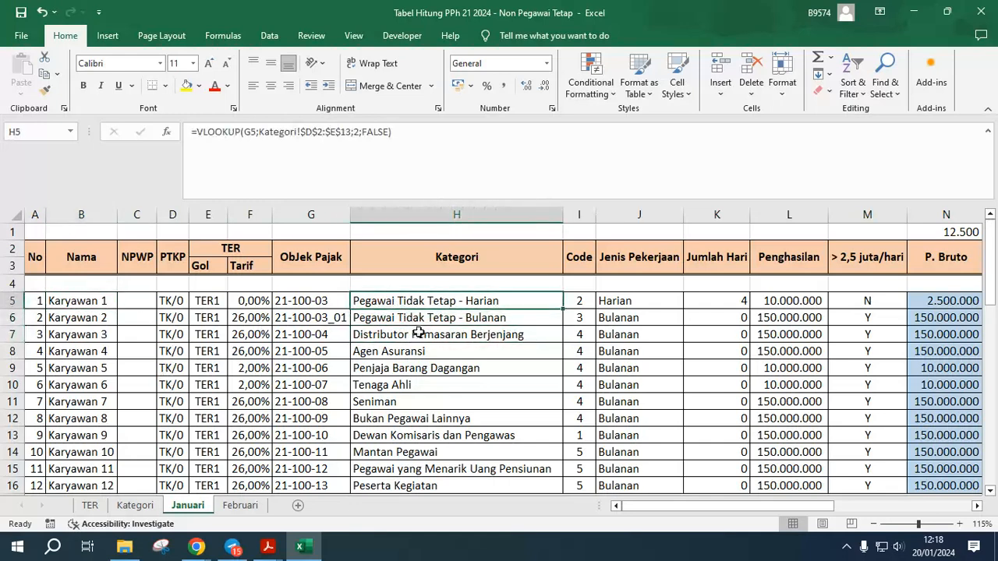
left_click(488, 331)
Decline the incoming voice call and set the tax object code of Karyawan 1 in G5 to 21-100-03_01.
left_click(334, 304)
left_click(356, 304)
left_click(329, 301)
left_click(356, 301)
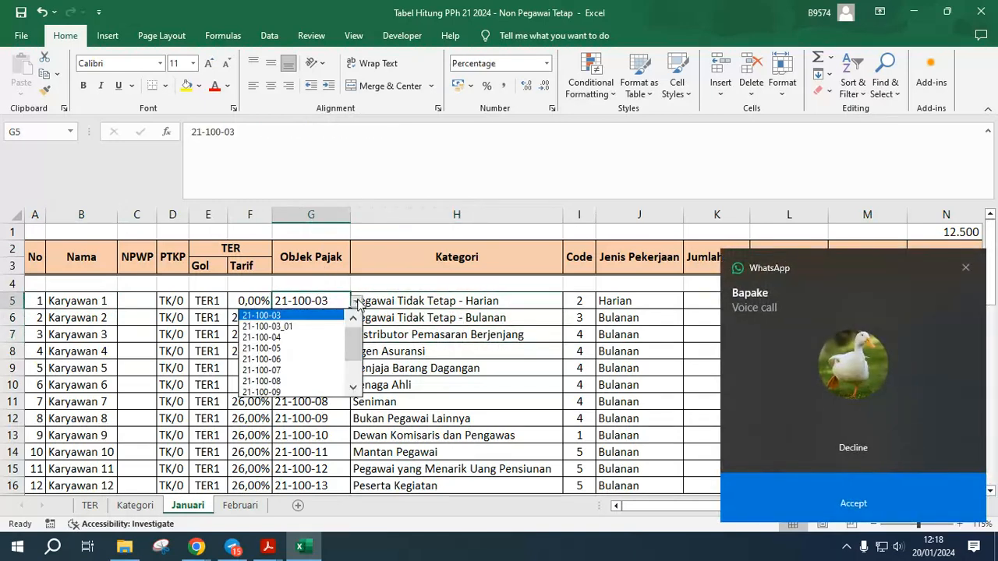
left_click(857, 448)
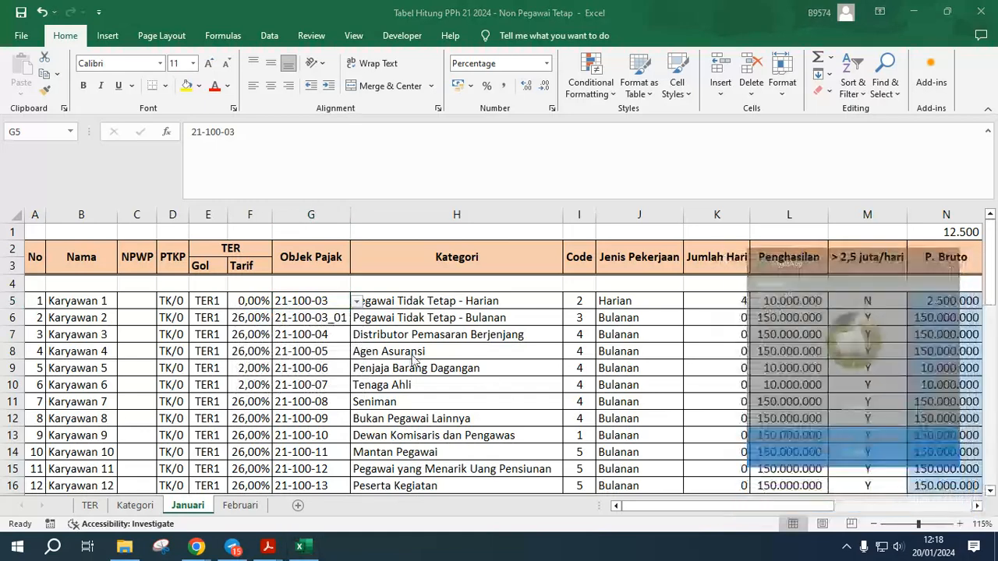
left_click(356, 300)
left_click(323, 323)
left_click(344, 318)
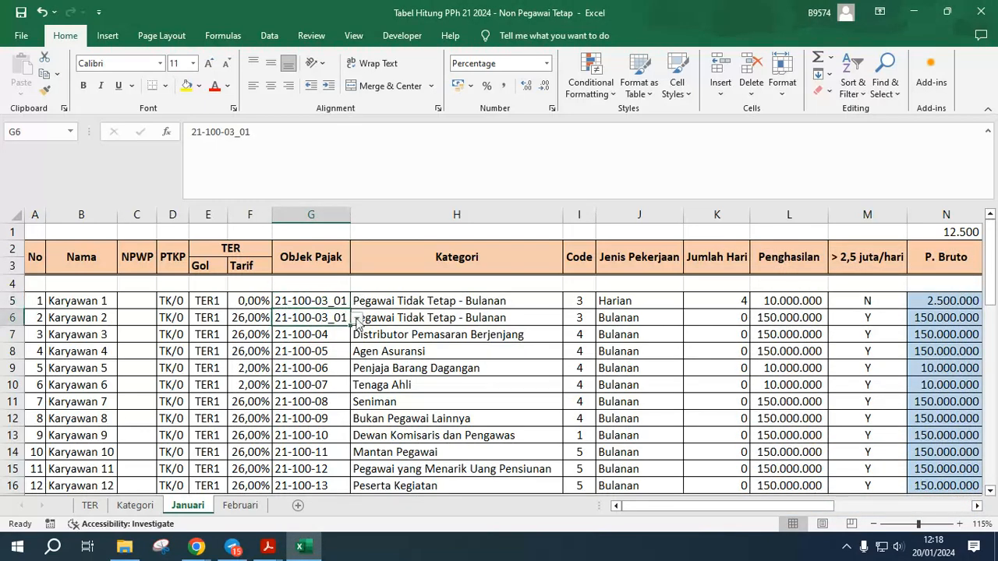
Return the tax object code of Karyawan 1 in G5 to 21-100-03 and check the Kategori lookup in H5.
left_click(356, 301)
left_click(342, 303)
left_click(356, 301)
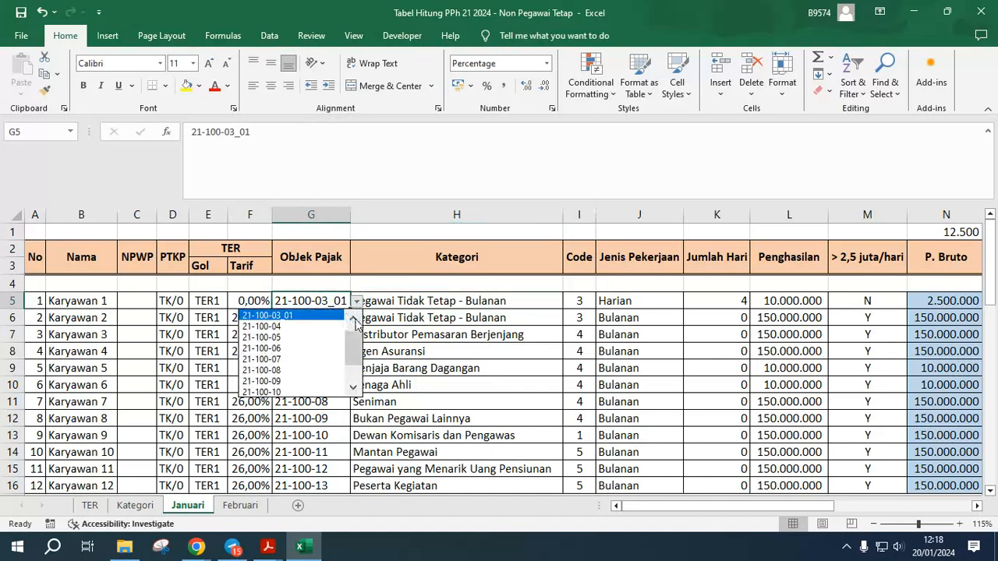
left_click(321, 312)
left_click(322, 351)
left_click(445, 300)
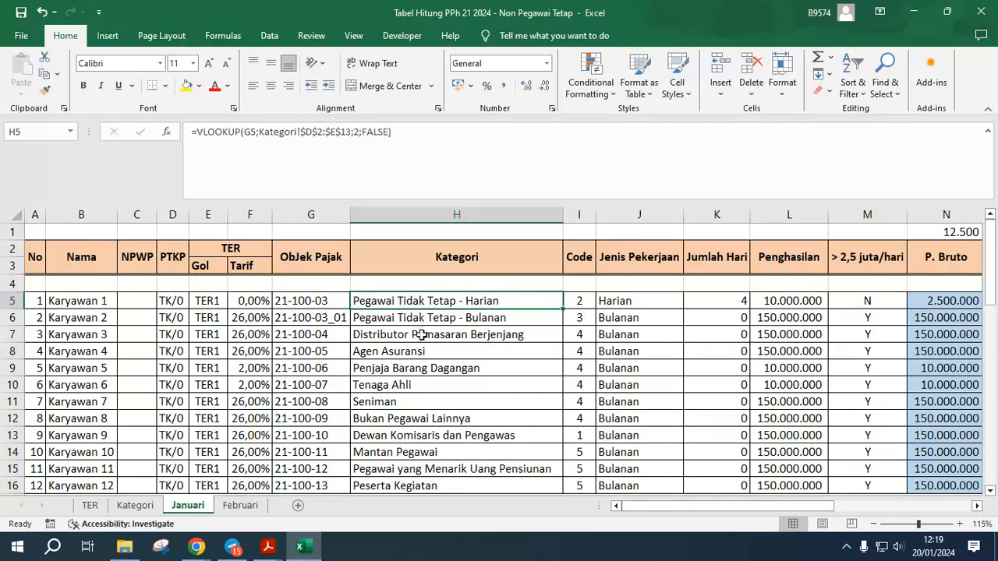
left_click(471, 356)
left_click(405, 399)
left_click(328, 368)
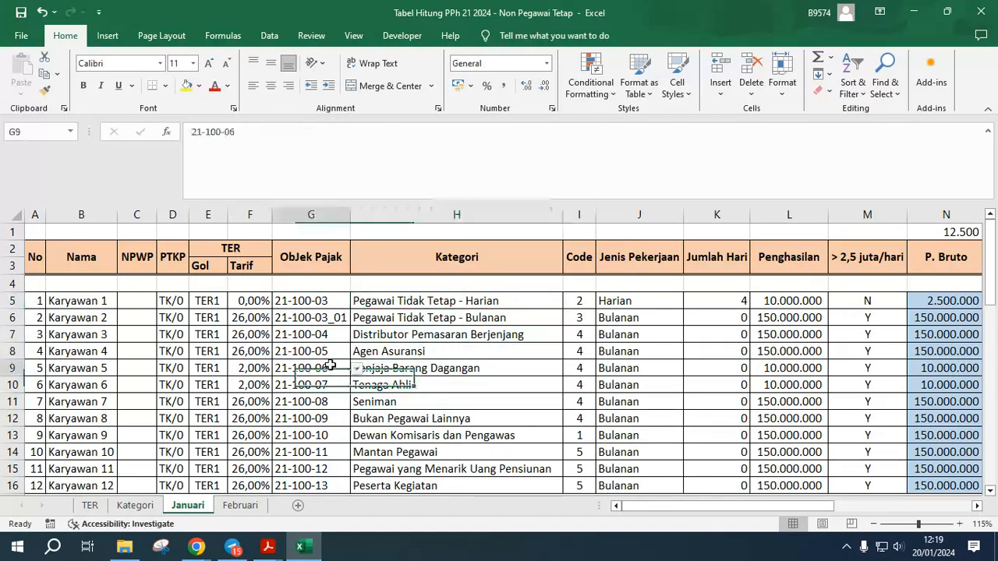
Set the tax object code of Karyawan 1 in G5 to 21-100-06.
left_click(331, 301)
left_click(357, 302)
left_click(324, 319)
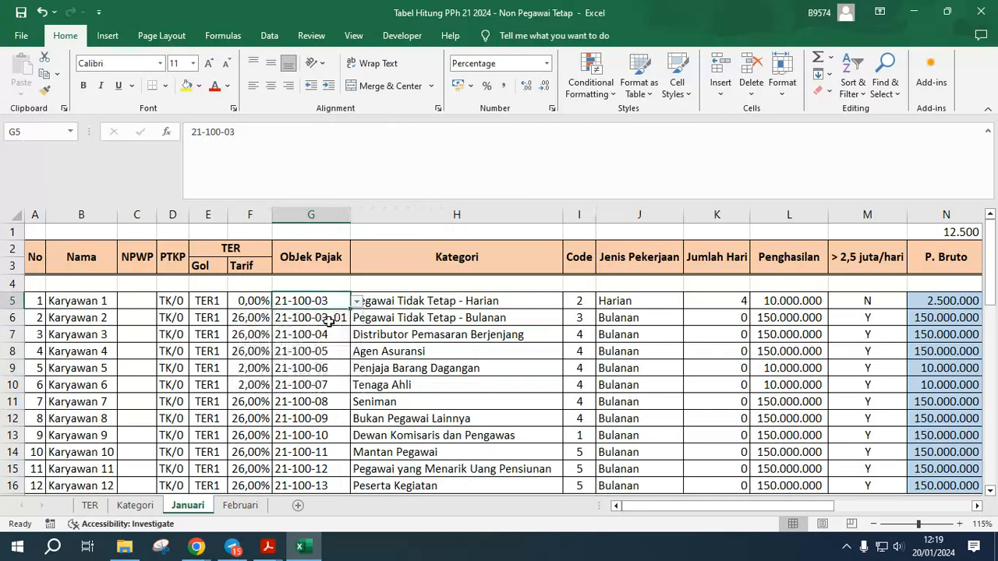
left_click(356, 302)
left_click(312, 343)
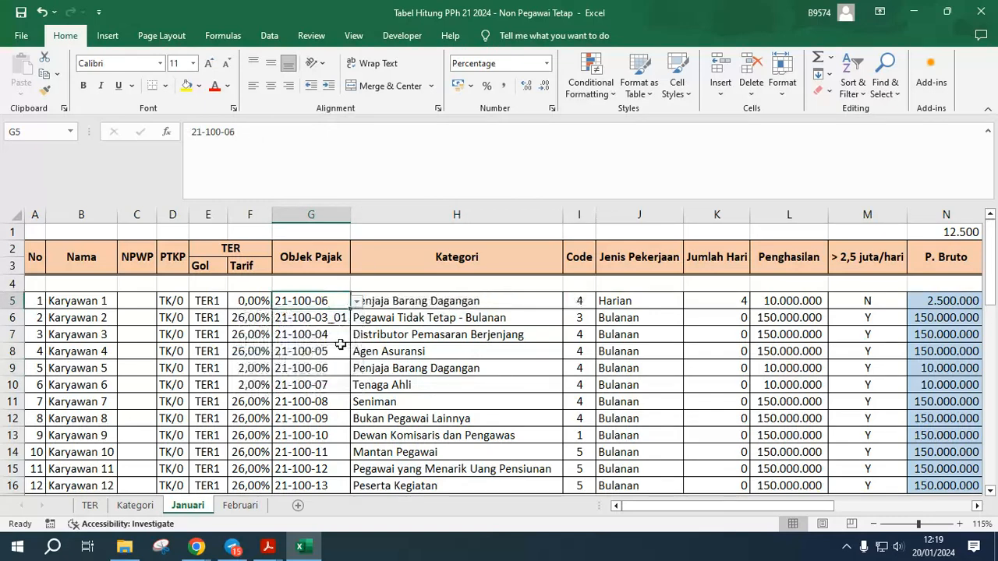
left_click(436, 349)
Set the tax object code of Karyawan 1 in G5 to 21-100-03 and check the Kategori lookups in H5 and H6.
left_click(337, 314)
left_click(328, 301)
left_click(357, 302)
left_click(358, 334)
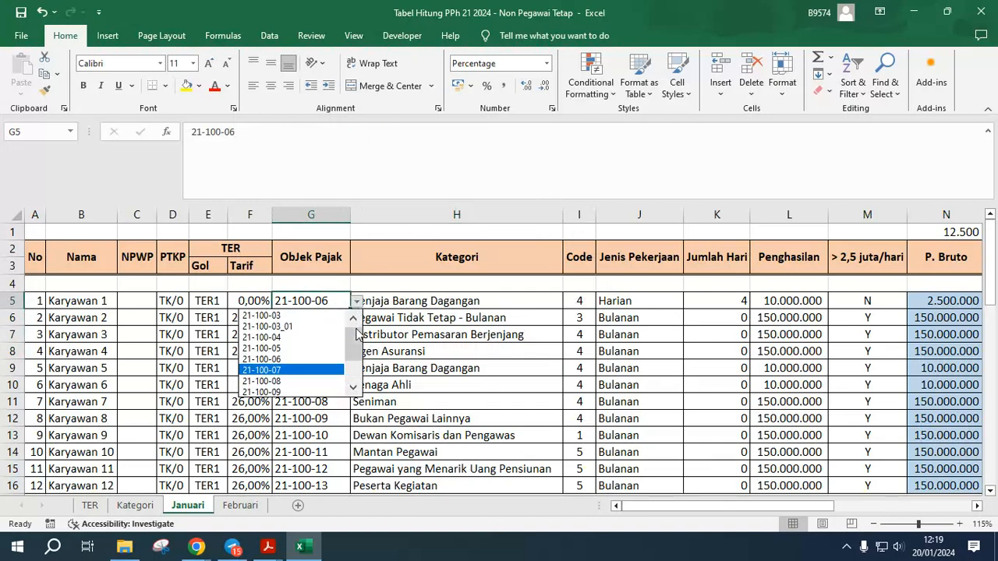
left_click(284, 315)
left_click(472, 301)
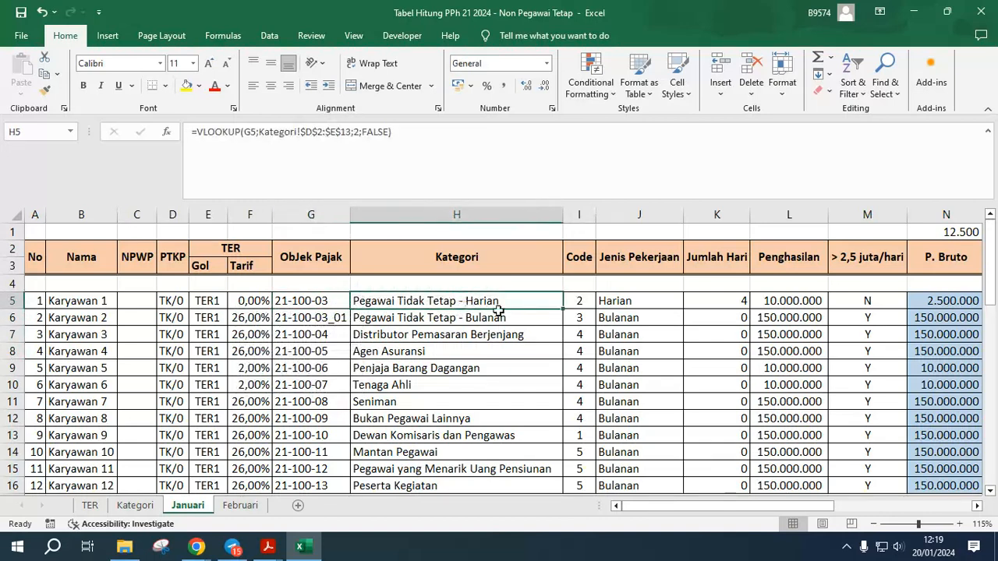
left_click(542, 316)
Inspect the Code lookup formulas in column I for several employees between rows 5 and 12.
left_click(583, 300)
left_click(581, 317)
left_click(577, 353)
left_click(580, 403)
left_click(577, 305)
left_click(577, 413)
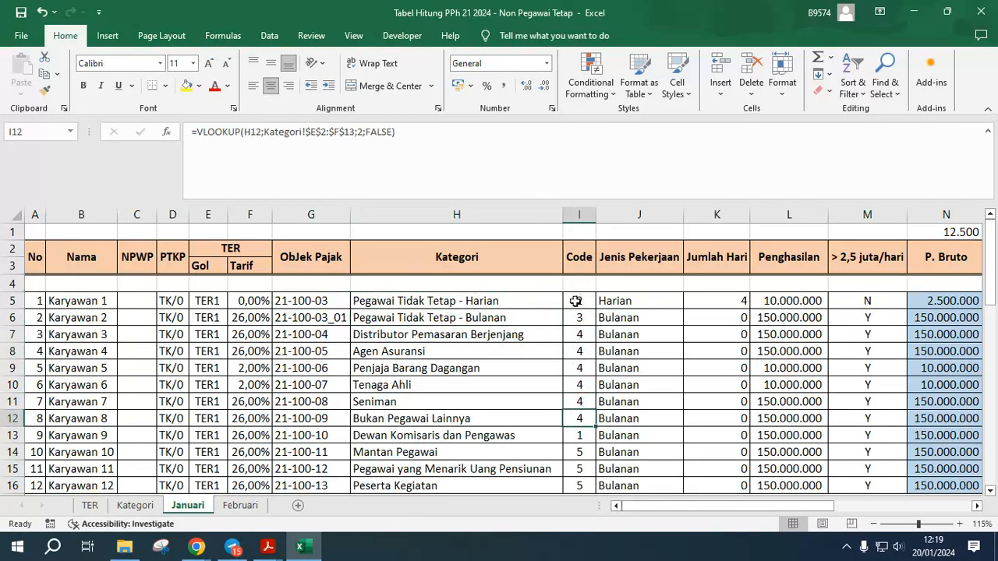
Fill the Code cells I5 to I16 with light gray.
left_click(578, 215)
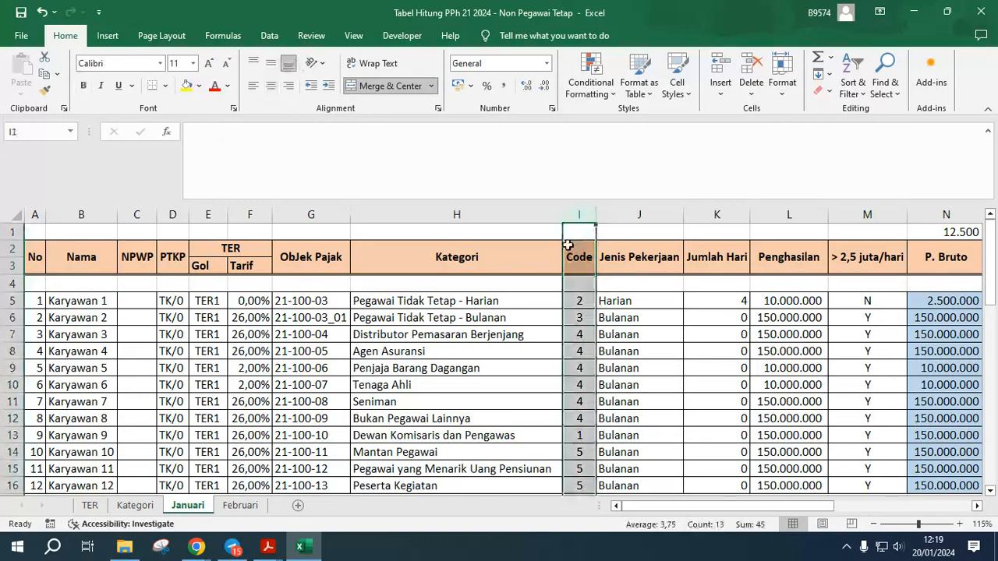
left_click_drag(578, 300, 581, 234)
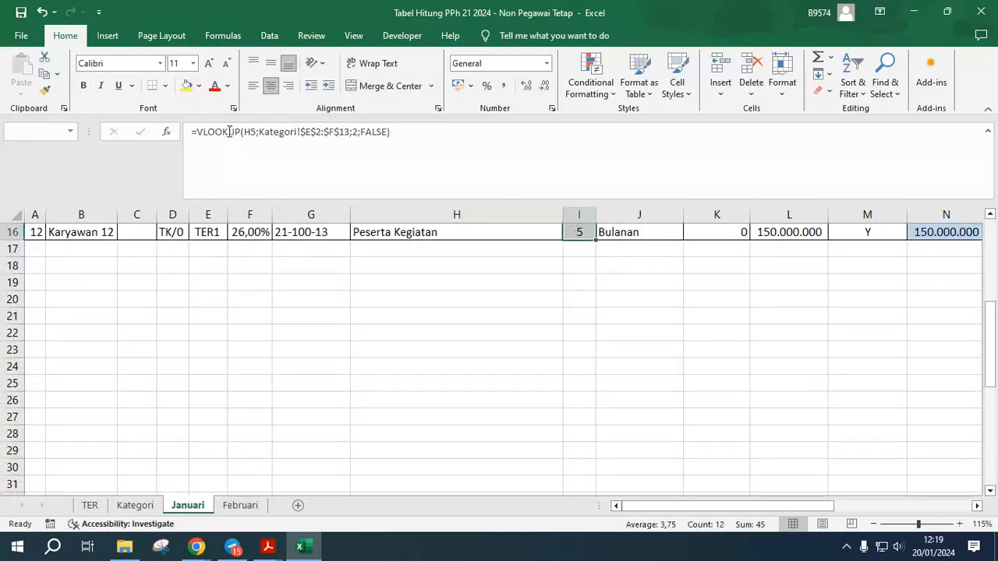
left_click(199, 86)
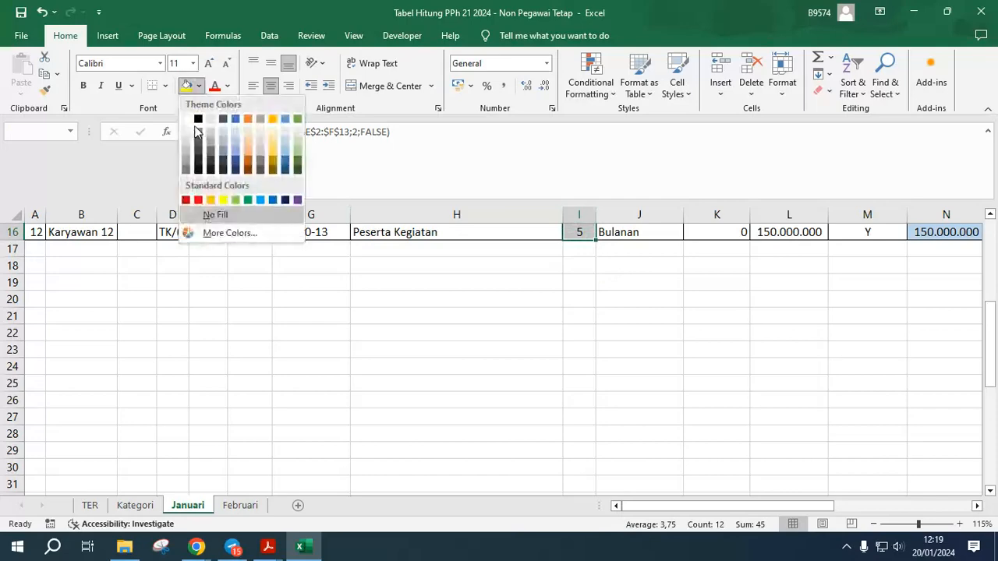
left_click(256, 139)
scroll(556, 328, "up", 5)
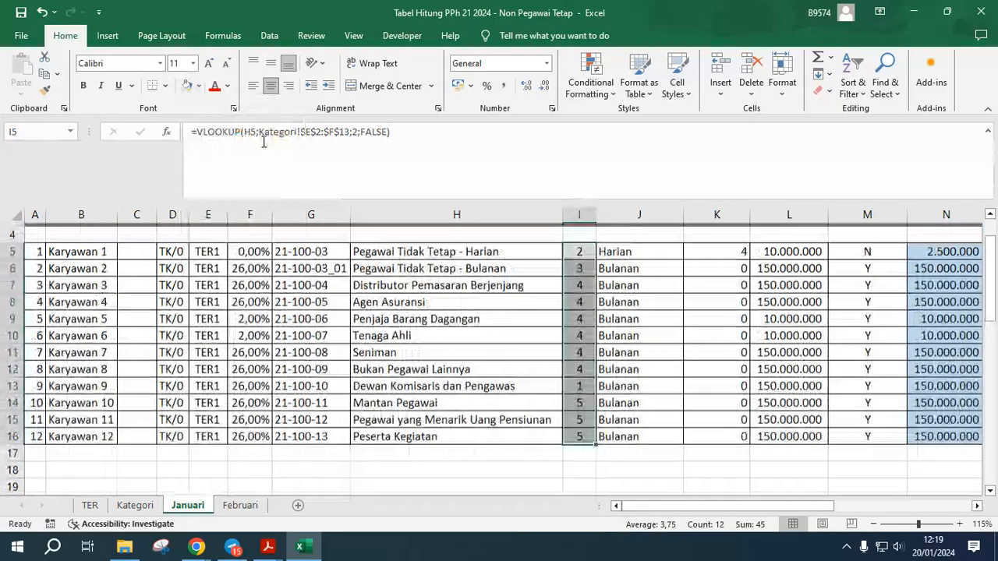
left_click(575, 320)
Compare the Jenis Pekerjaan entry in J5 with the Code formula in I5 and the Kategori formula in H5.
left_click(641, 306)
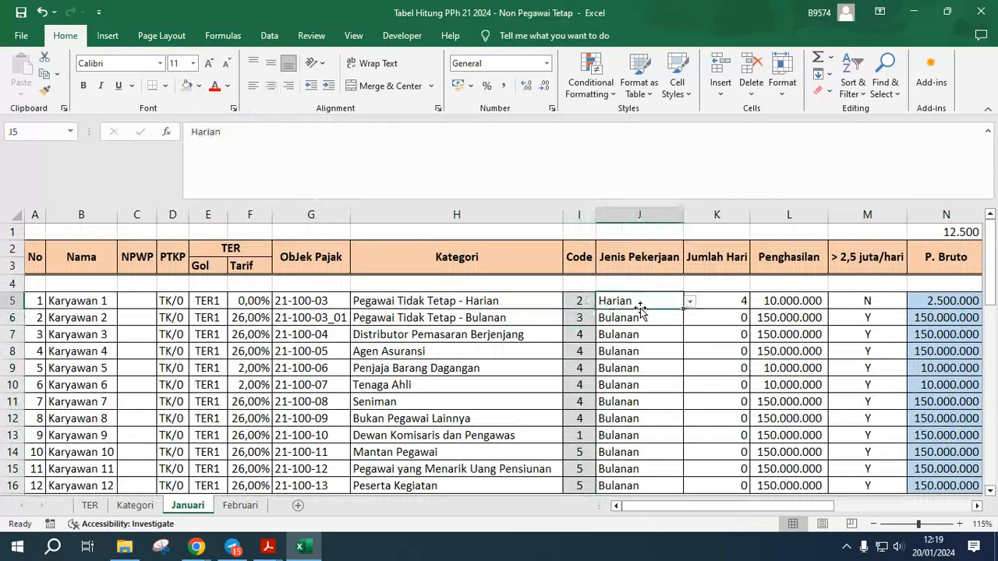
left_click(587, 299)
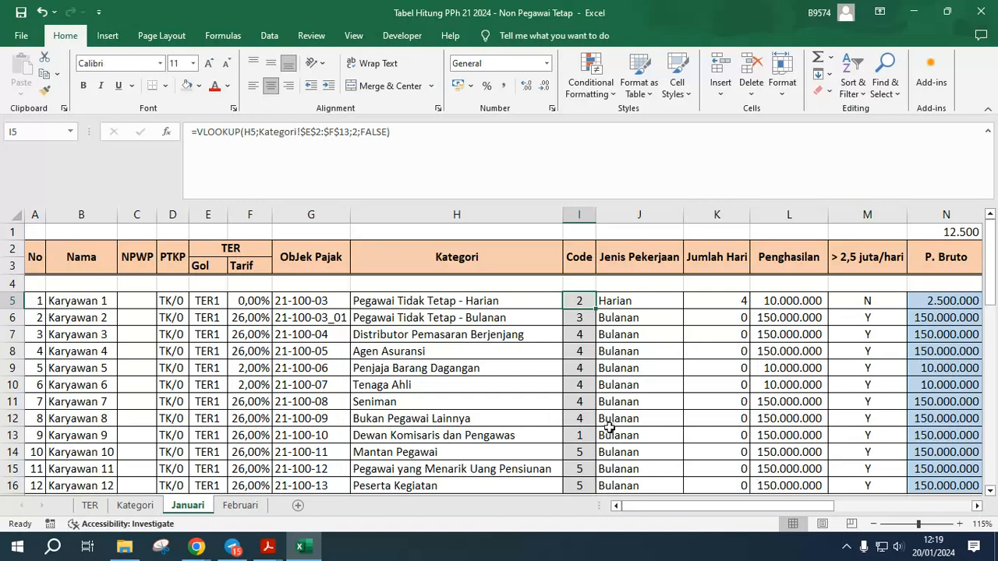
left_click(642, 299)
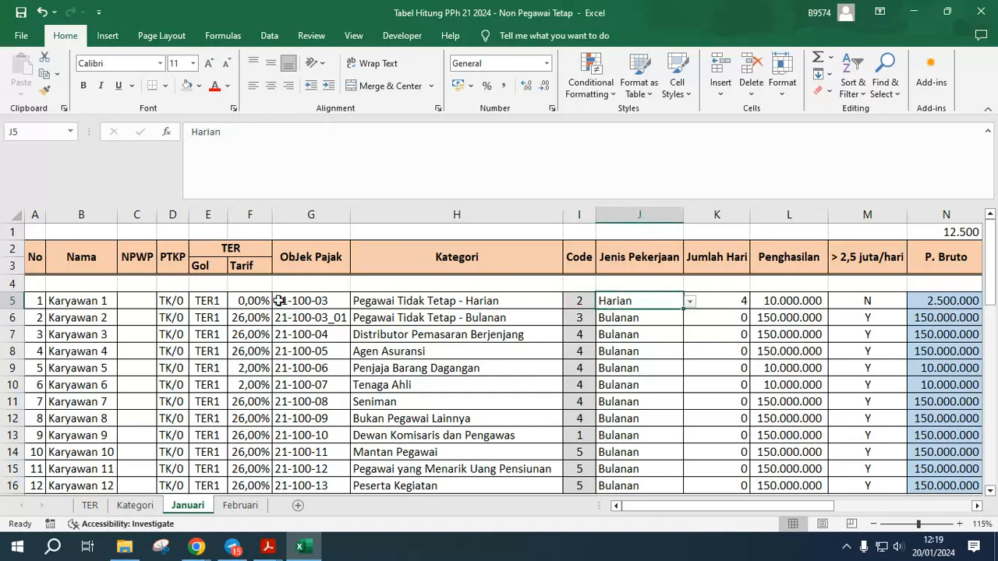
left_click(389, 300)
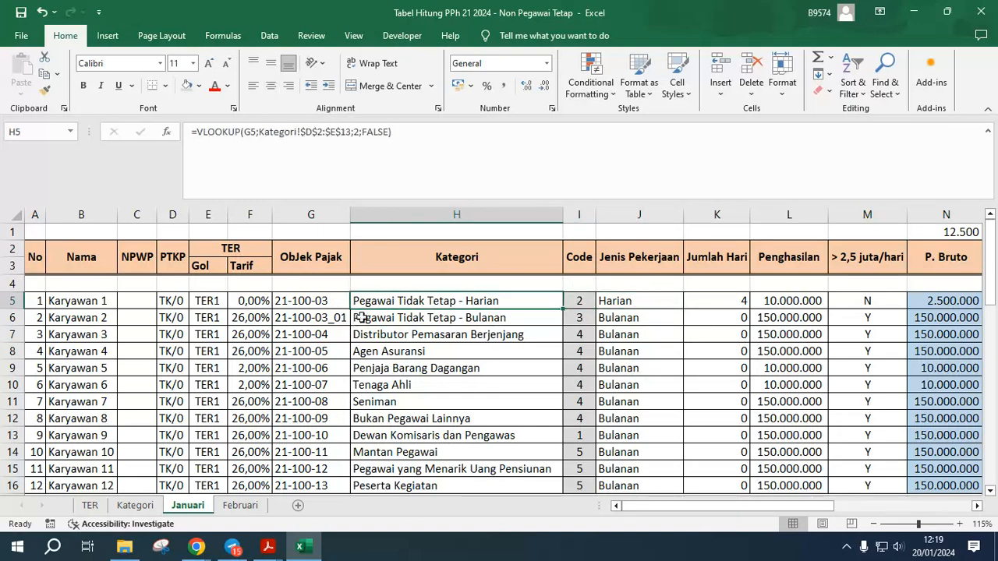
left_click(577, 309)
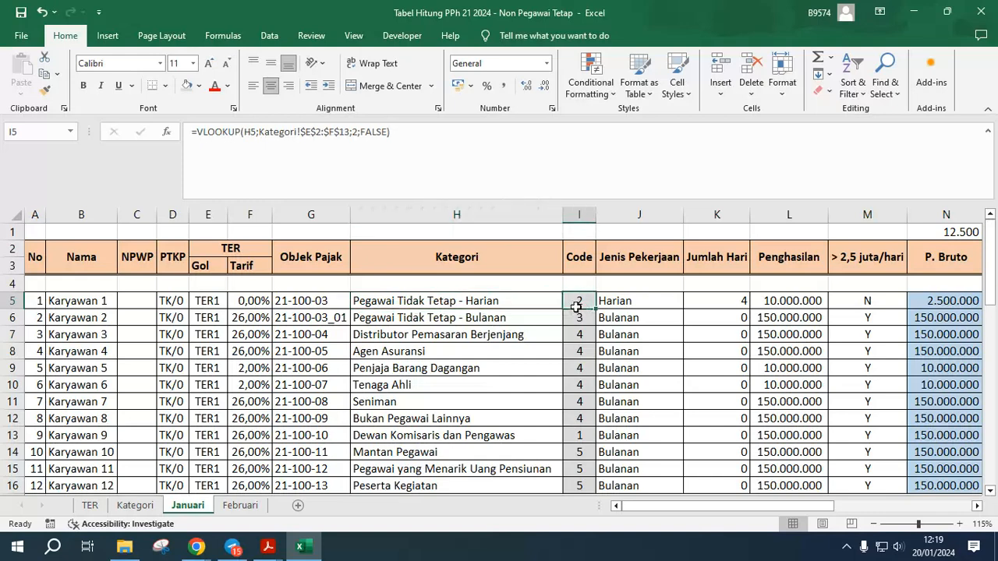
Switch the Jenis Pekerjaan of Karyawan 1 in J5 to Bulanan and back to Harian.
left_click(640, 300)
left_click(689, 301)
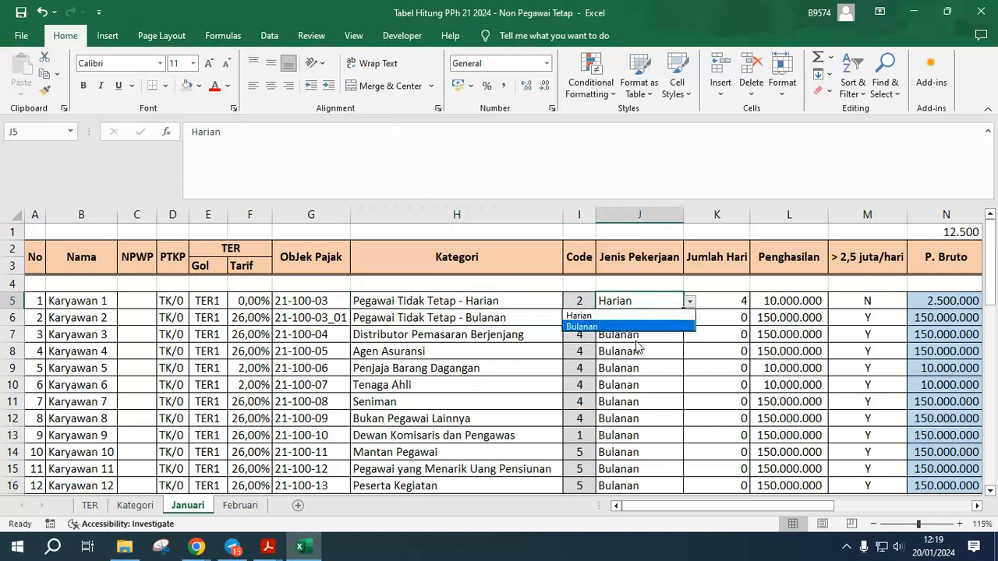
left_click(638, 326)
left_click(690, 302)
left_click(646, 315)
Set the Jumlah Hari of Karyawan 1 in K5 to 10.
left_click(708, 300)
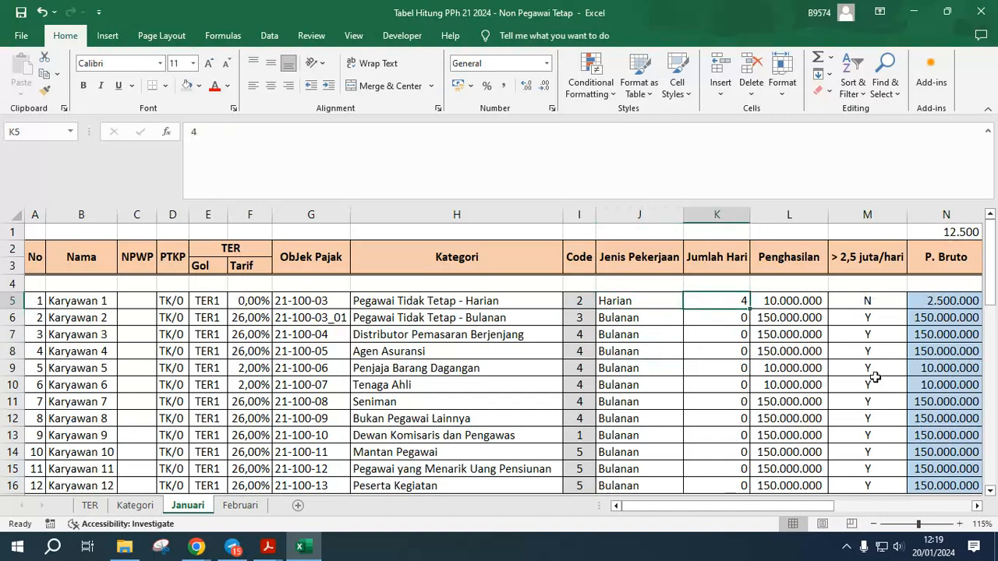
type("10")
key("Tab")
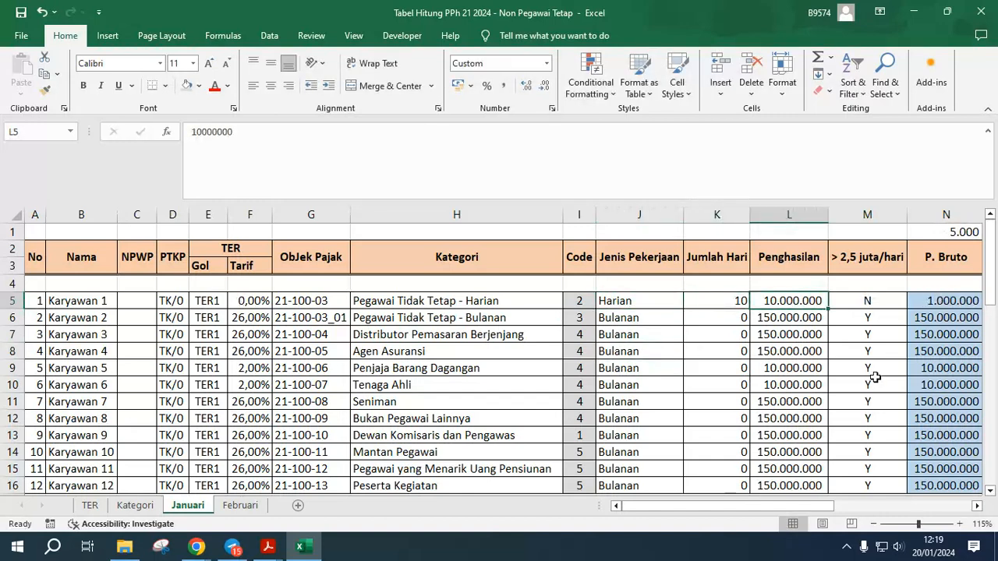
key("Left")
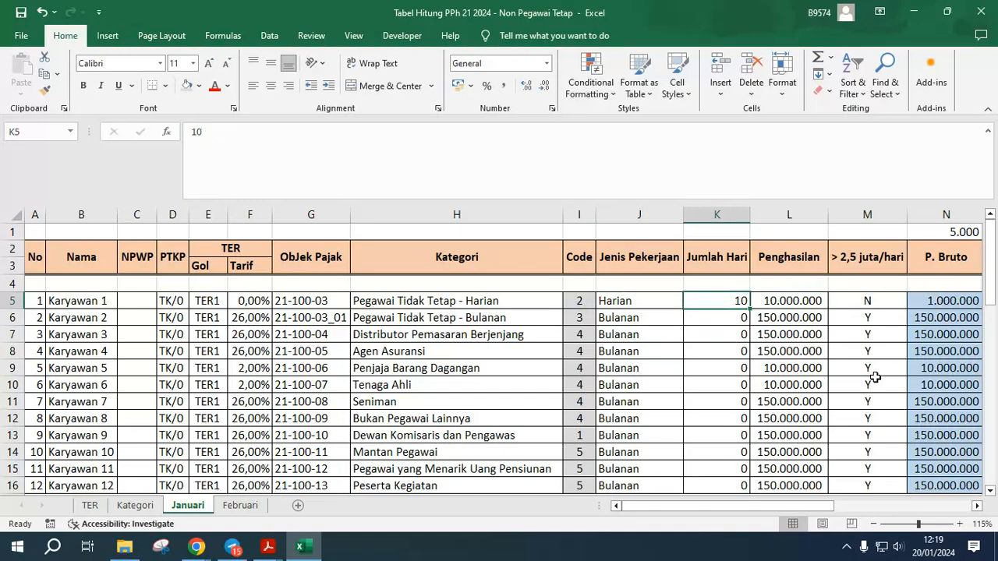
key("Right")
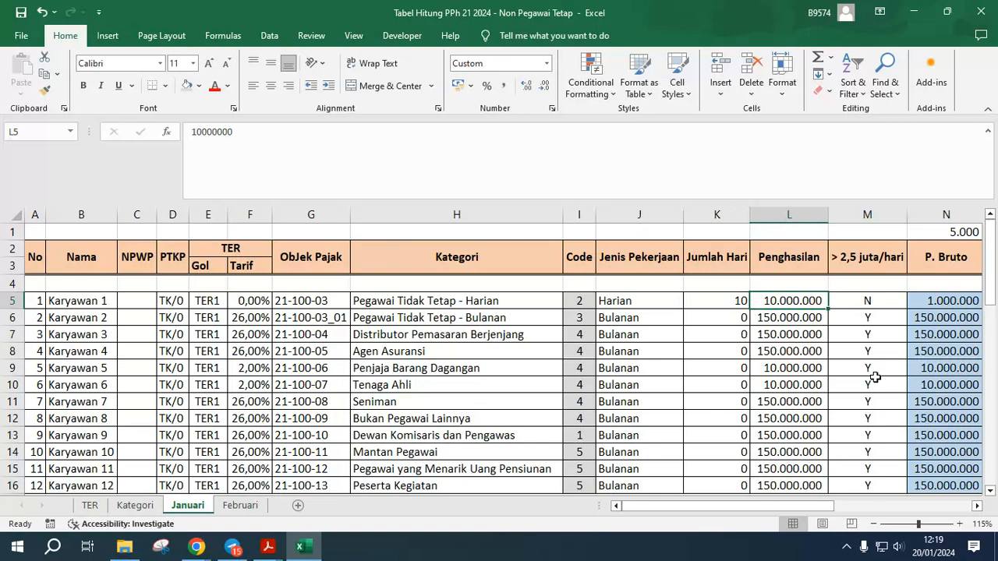
Set the Penghasilan of Karyawan 1 in L5 to 5.000.000 and the Jumlah Hari in K5 to 5.
type("5.00")
type("0.000")
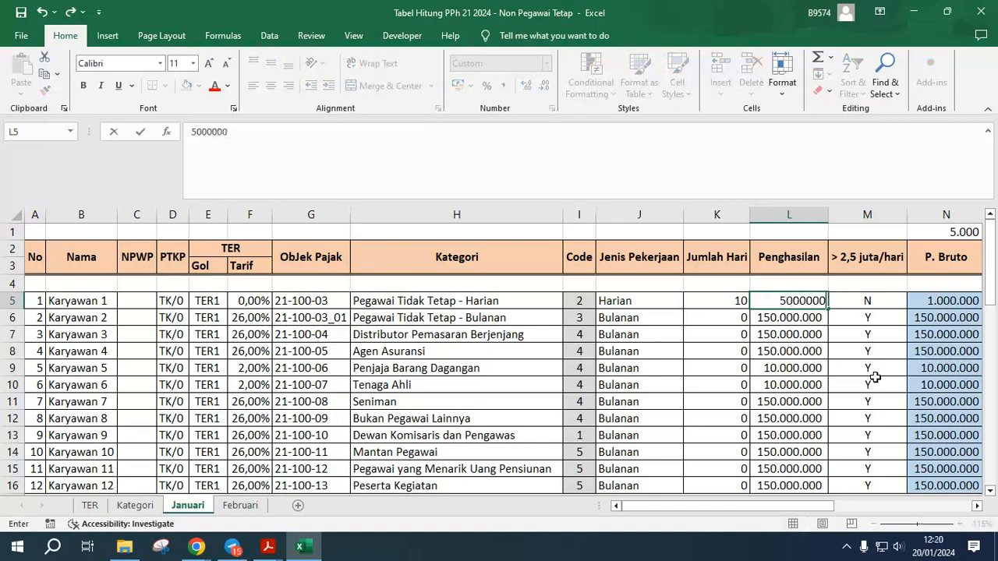
key("Tab")
left_click(733, 301)
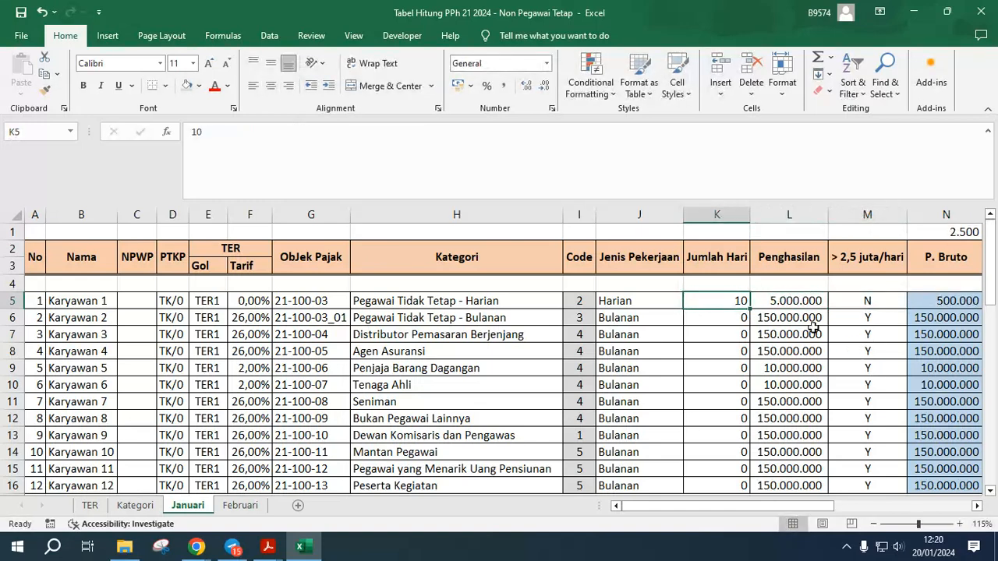
type("5")
key("Tab")
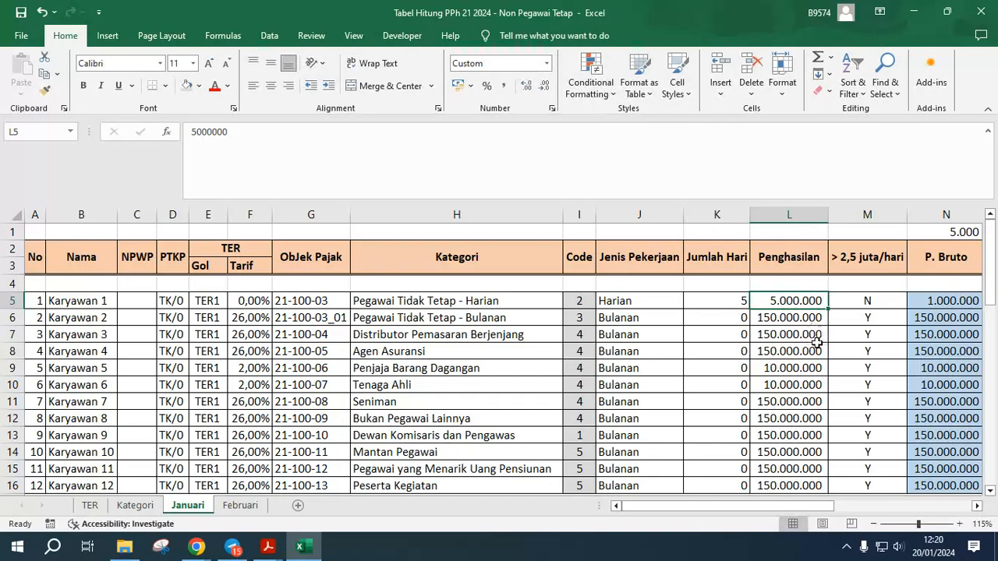
Inspect the P. Bruto formula in N5 and its source cells for Jenis Pekerjaan, Jumlah Hari and Penghasilan in row 5.
key("Tab")
key("Tab")
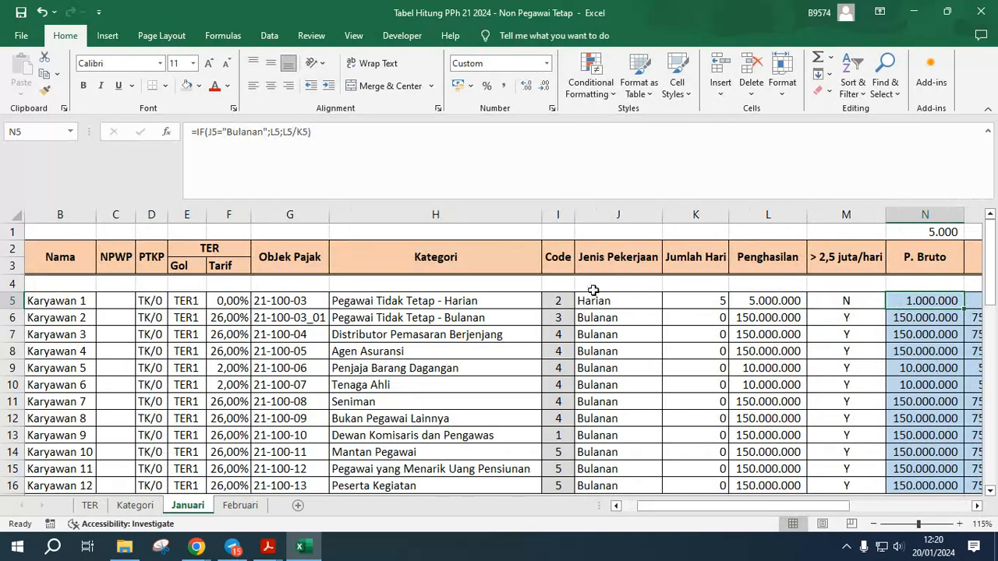
left_click(613, 301)
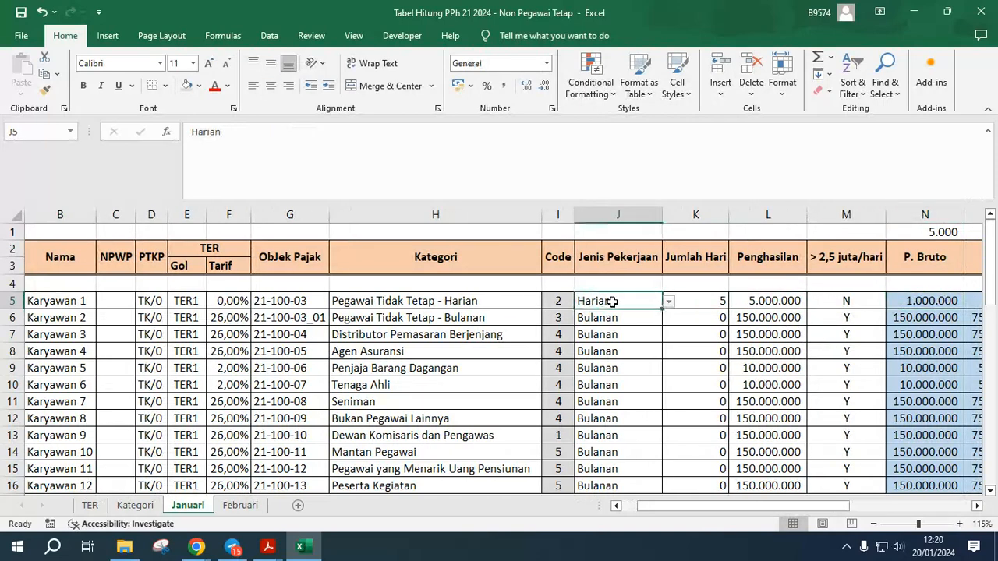
left_click(784, 302)
left_click(689, 298)
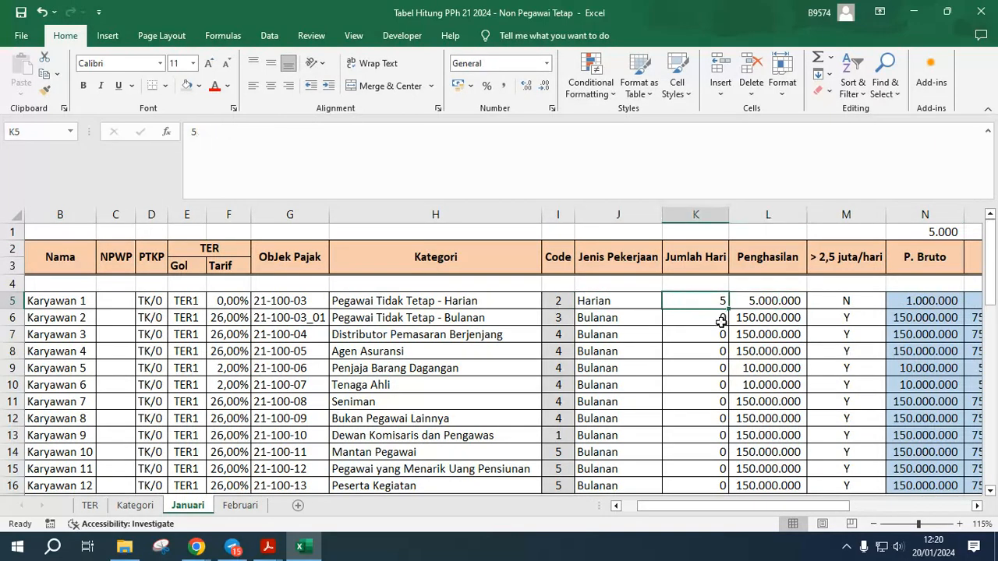
left_click(780, 296)
key("Right")
key("Right")
Examine how the > 2,5 juta/hari formula in M5 depends on the P. Bruto calculation in N5.
scroll(783, 293, "right", 3)
left_click(706, 301)
left_click(714, 250)
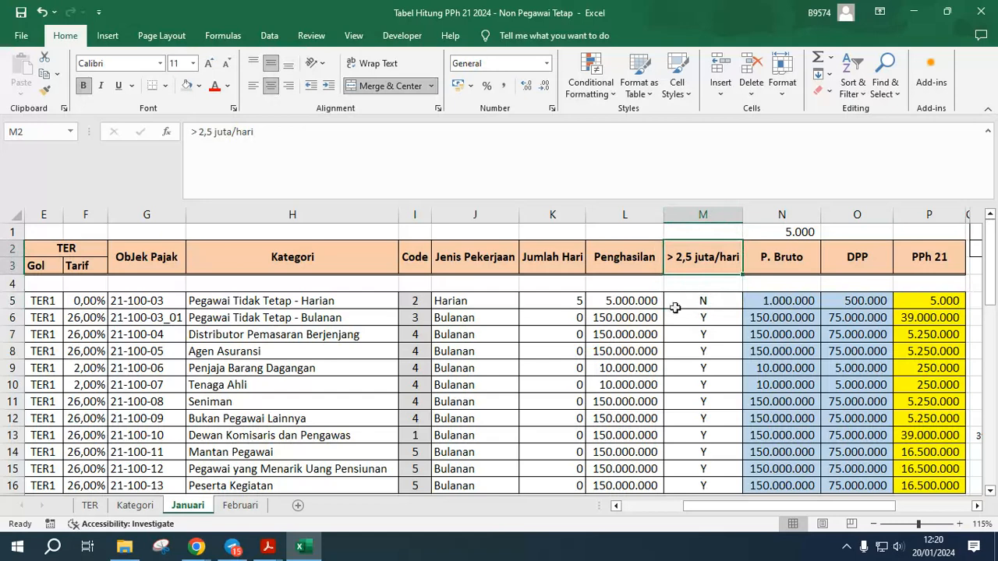
left_click(629, 306)
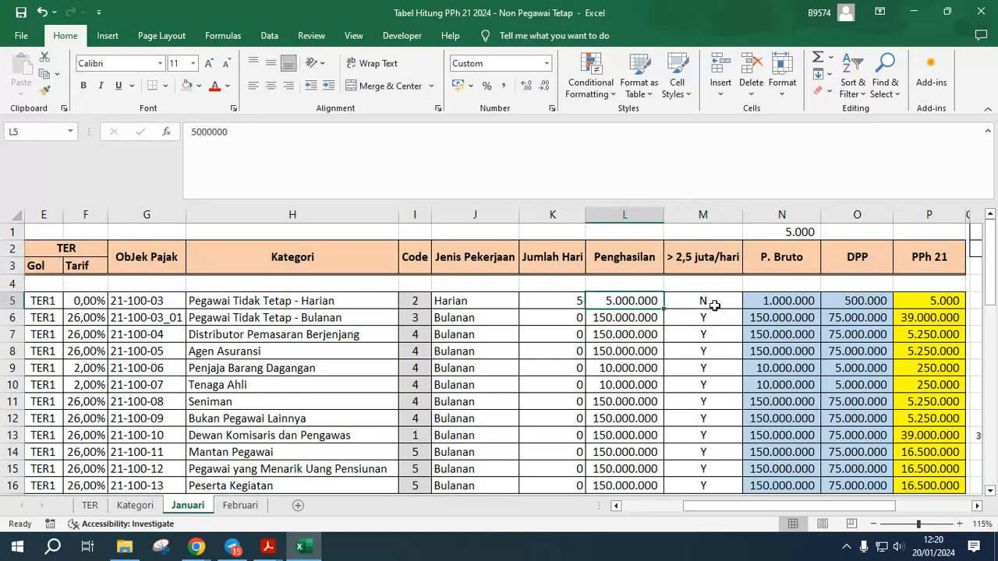
left_click(780, 307)
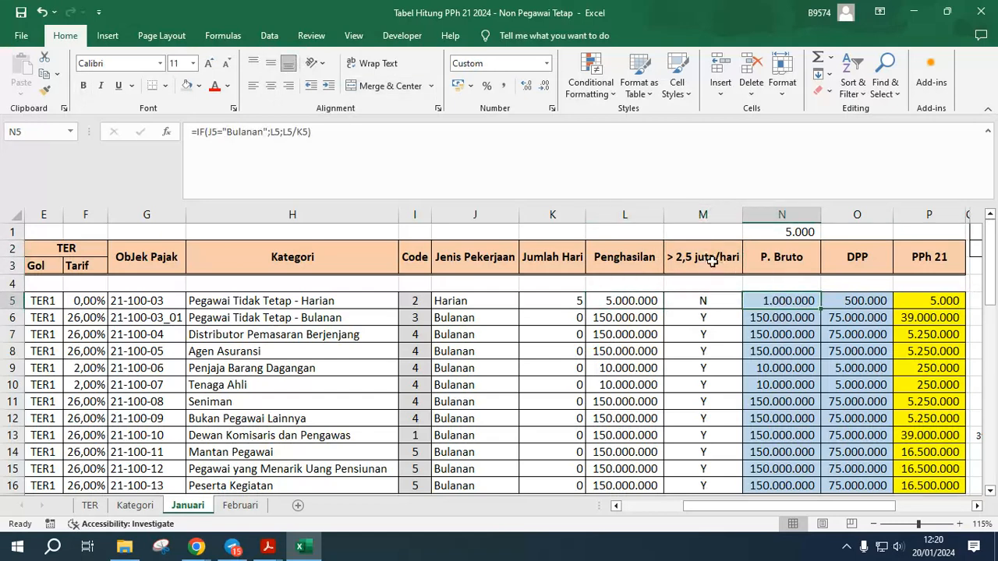
left_click(705, 300)
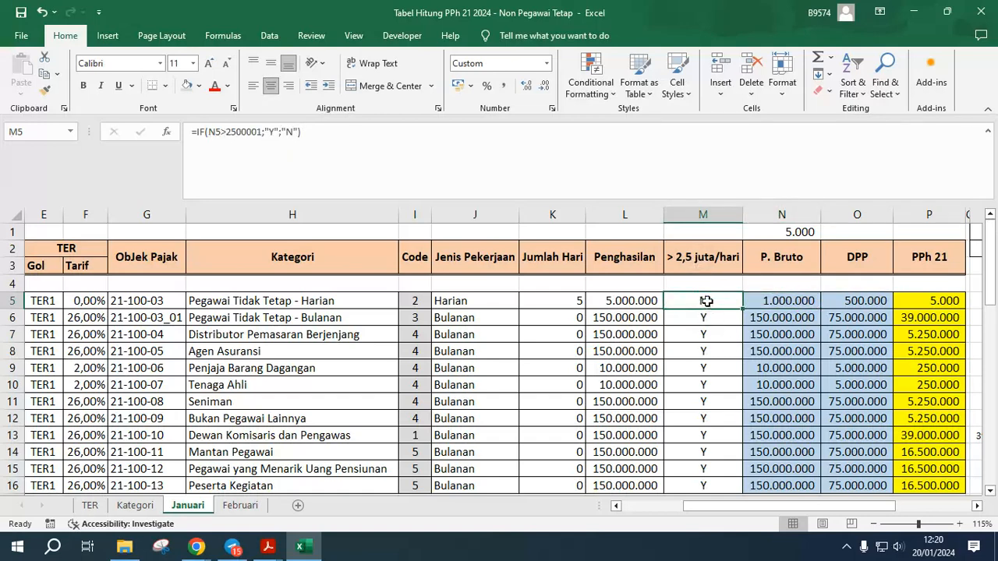
left_click(789, 301)
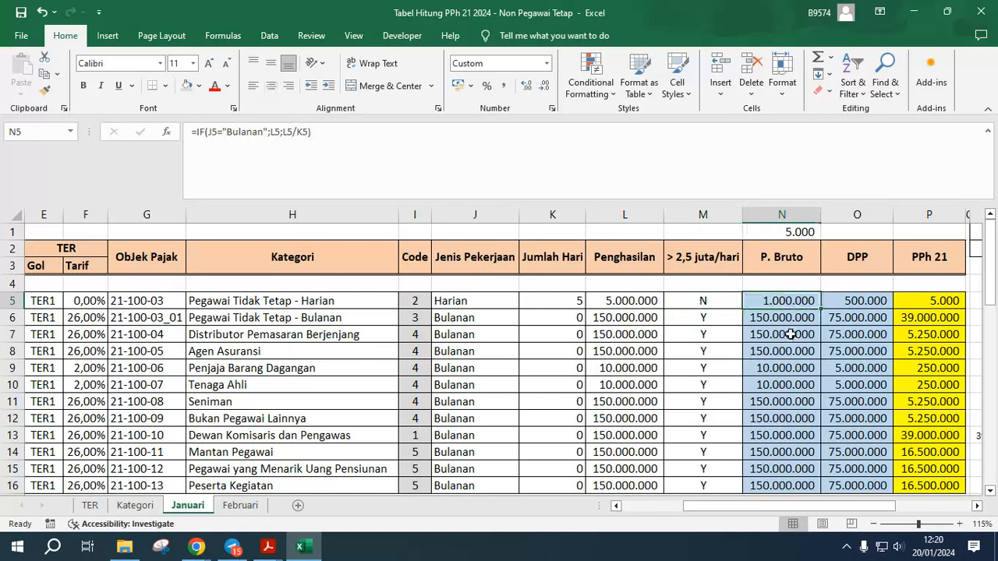
left_click(702, 300)
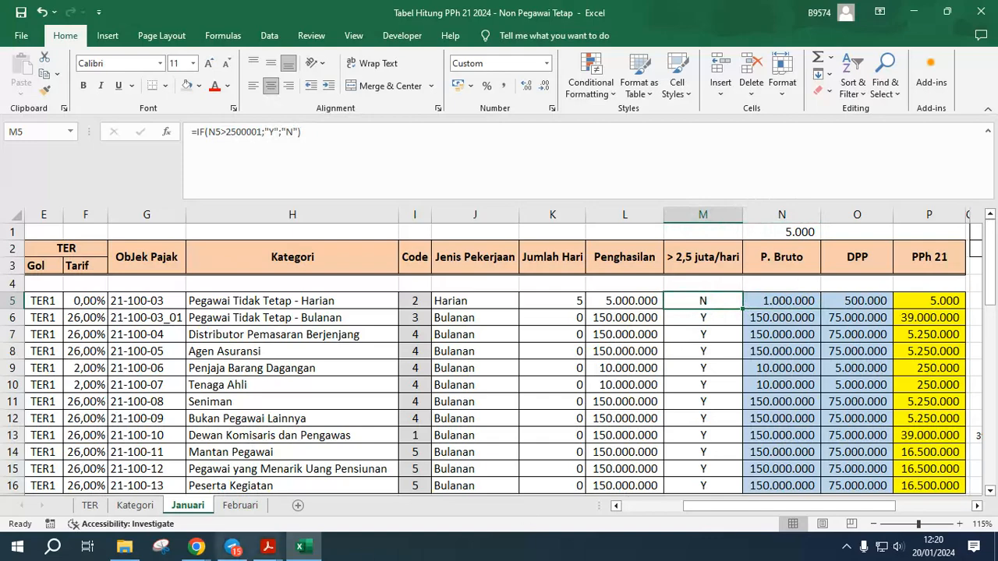
Switch to the Rumus PPh 21 - Non Pegawai PDF in Acrobat, review the Pegawai Tidak Tetap formulas, and return to the Excel workbook.
mouse_move(274, 553)
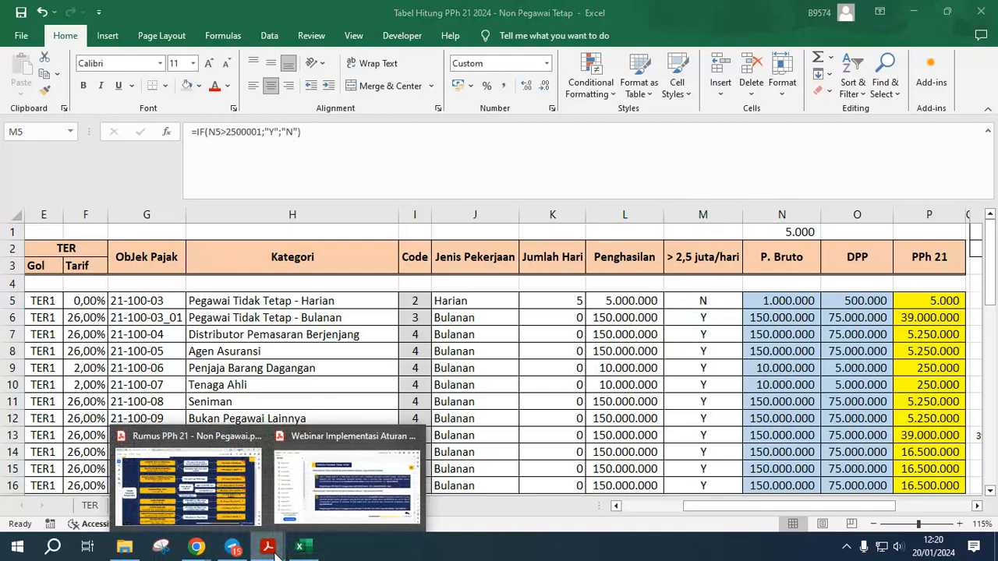
left_click(225, 508)
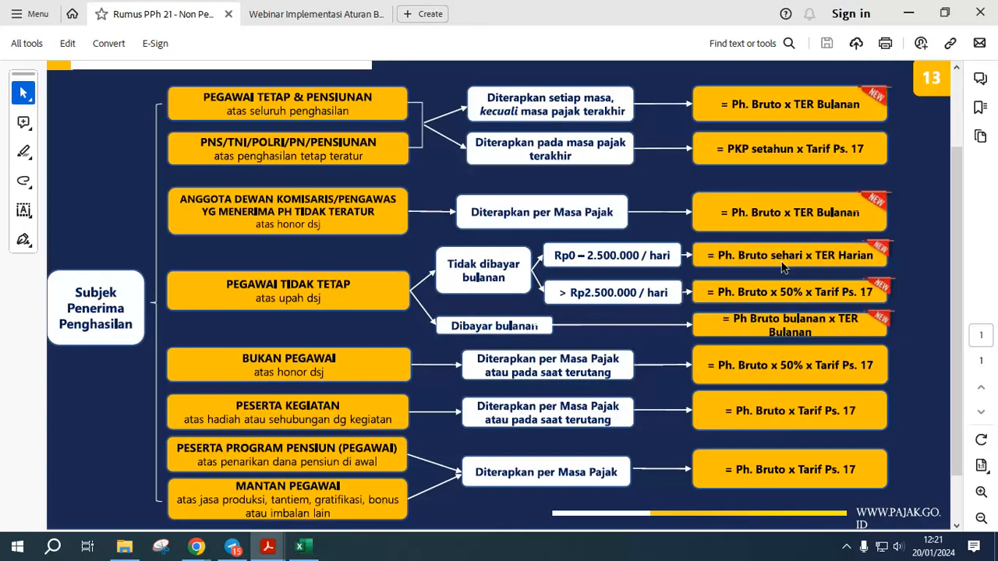
key("alt+Tab")
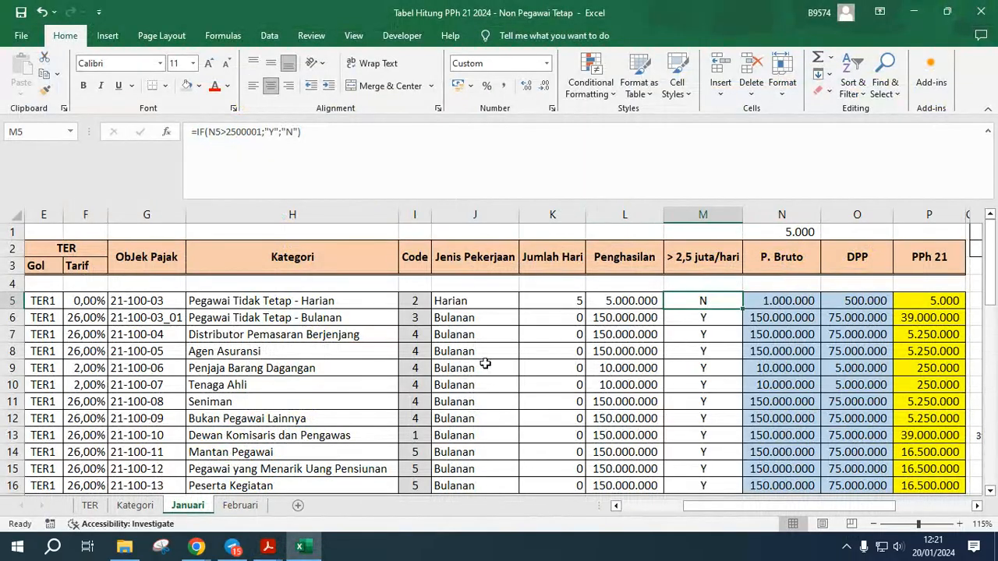
Review the Penghasilan, P. Bruto, DPP and PPh 21 cells of Karyawan 1 in row 5.
left_click(624, 300)
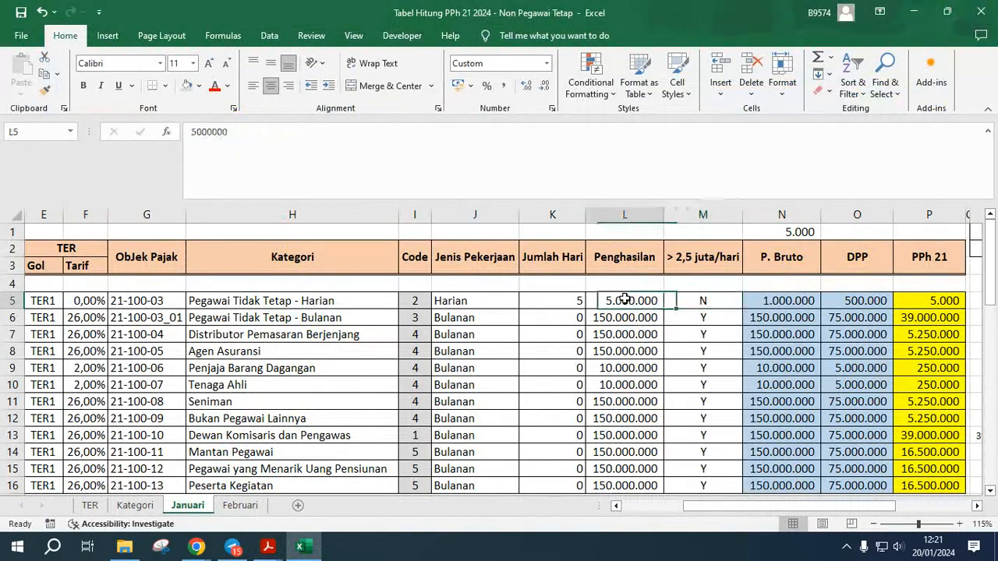
left_click(771, 302)
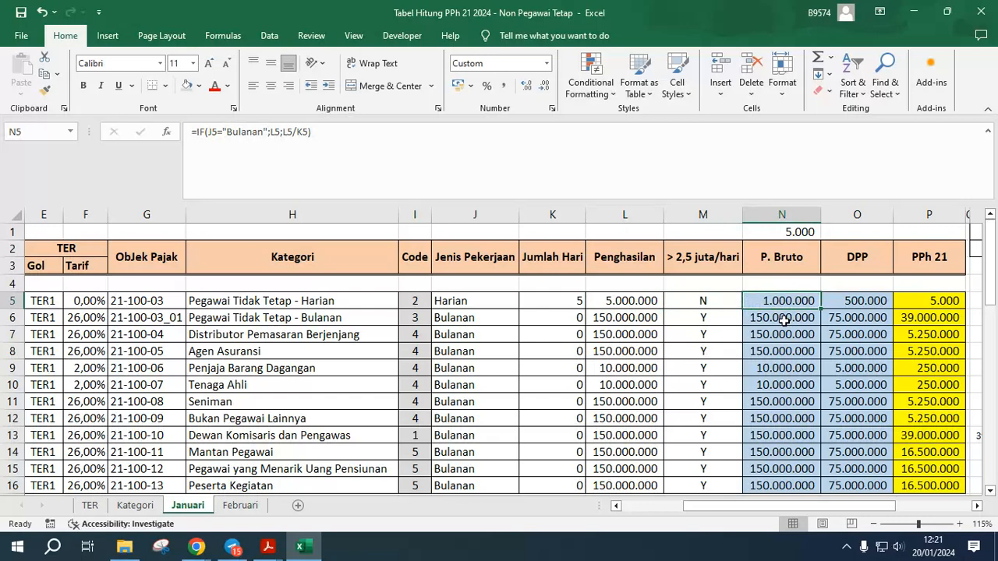
key("Right")
key("Right")
key("Right")
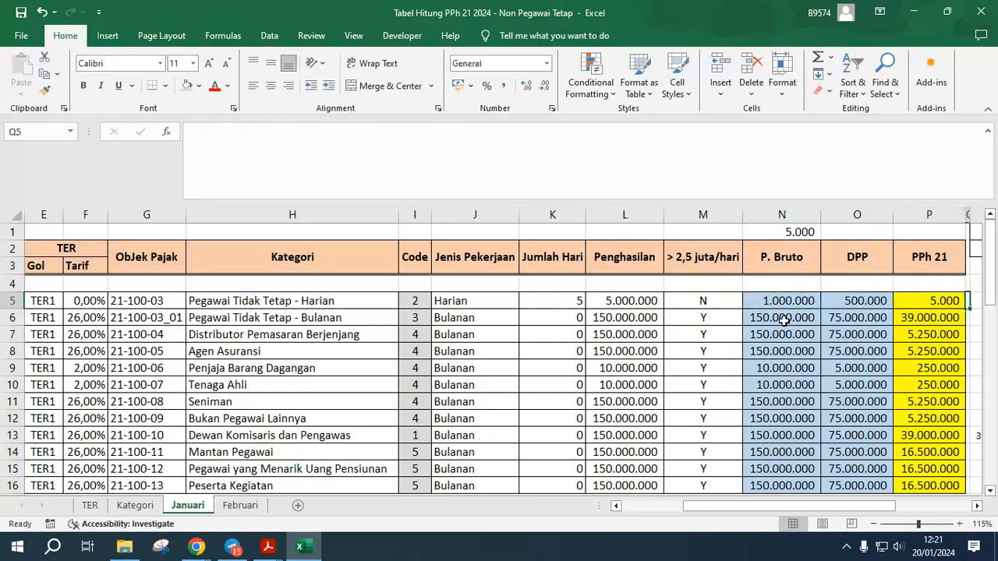
Review the PPh 21 formula in P5 and go back along row 5 to Jumlah Hari.
key("Left")
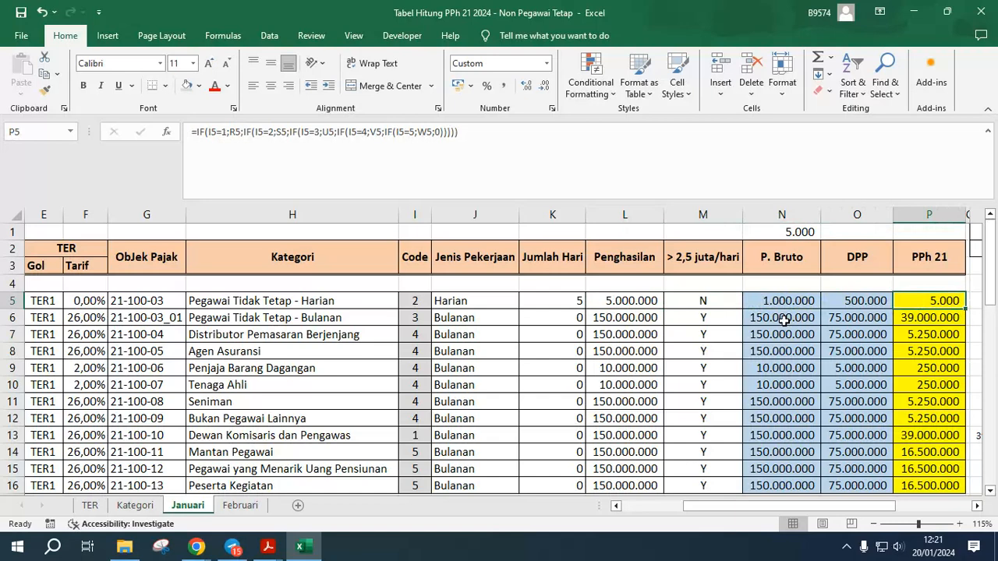
key("Right")
key("Left")
key("Left")
key("Left")
key("Left")
key("Left")
key("Left")
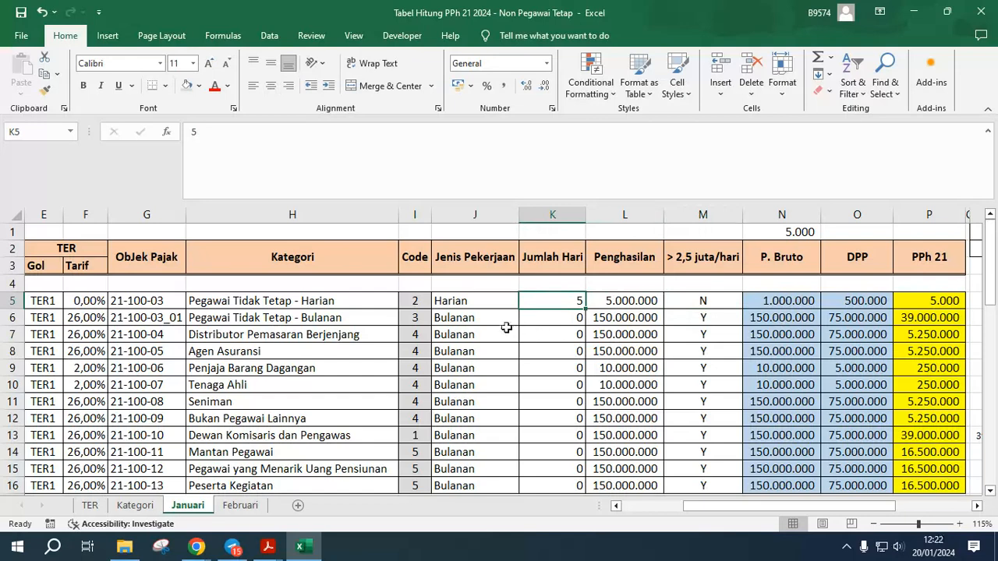
Set Jumlah Hari in K5 to 1 and check the > 2,5 juta/hari flag in M5.
left_click(622, 300)
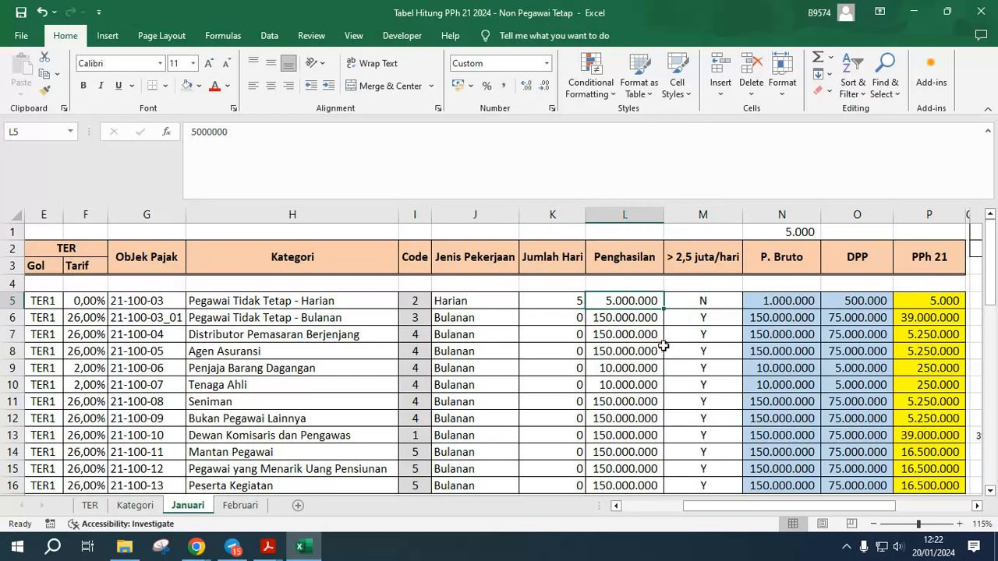
key("Left")
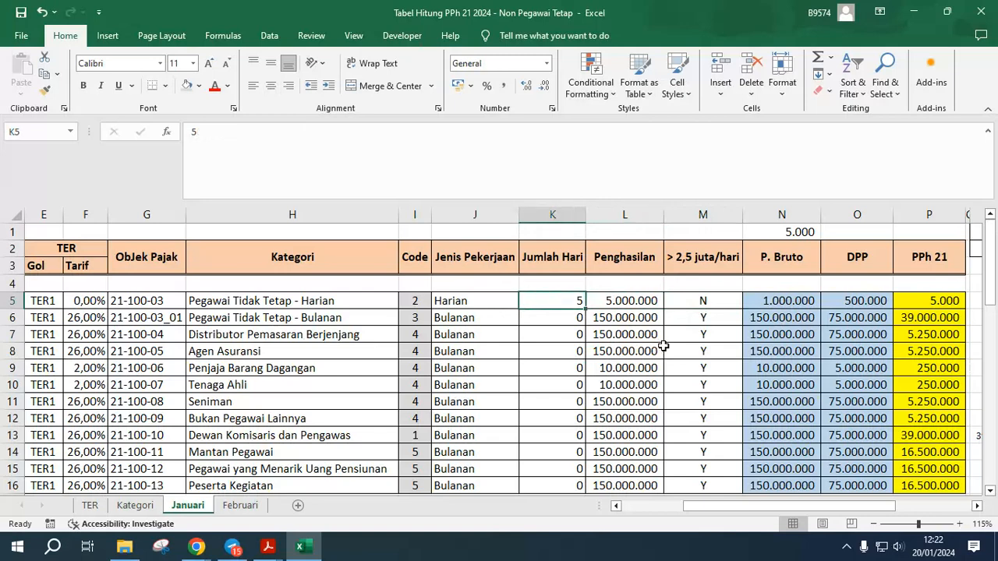
type("1")
key("Right")
key("Right")
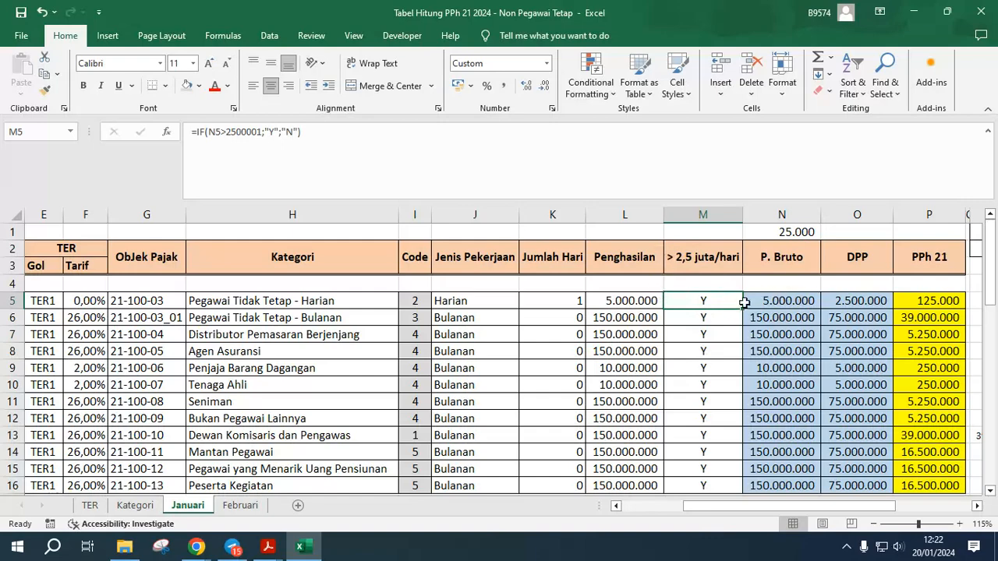
Compare the P. Bruto formula in N5 with the > Rp2.500.000 / hari rule in the Rumus PPh 21 PDF in Acrobat, then return to Excel.
left_click(771, 300)
key("alt+Tab")
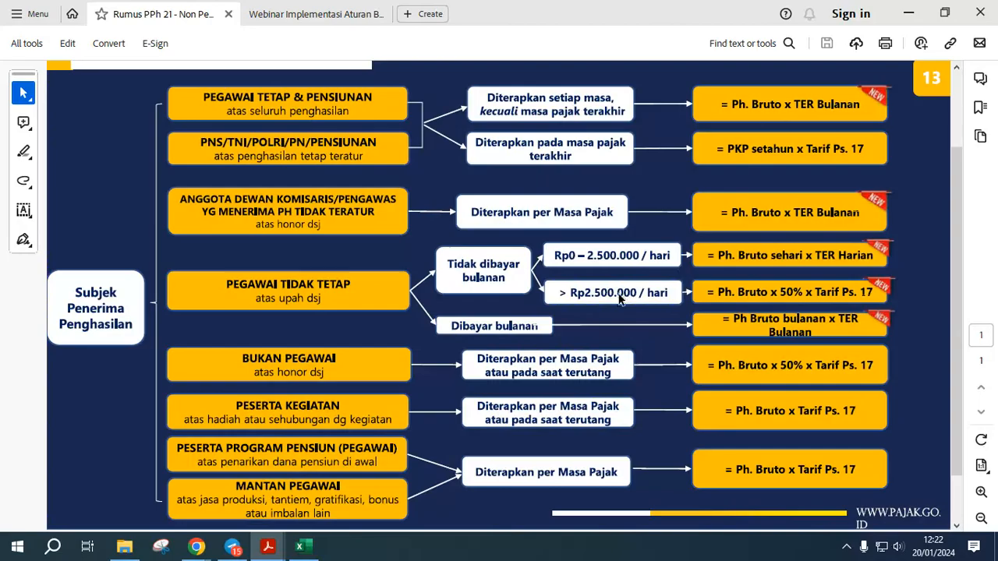
key("alt+Tab")
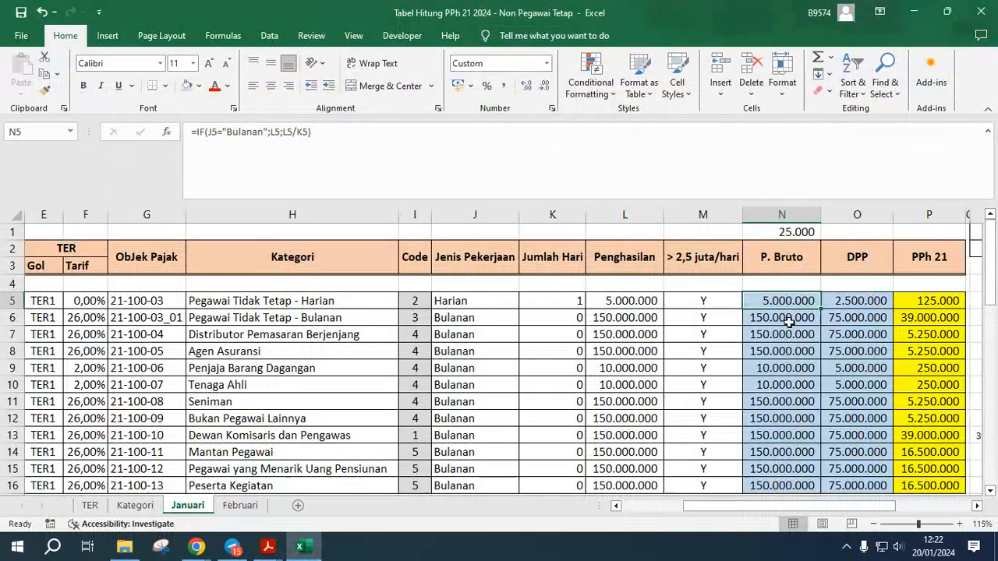
Examine how DPP in O5 derives from P. Bruto in N5 and Penghasilan in L5.
left_click(874, 301)
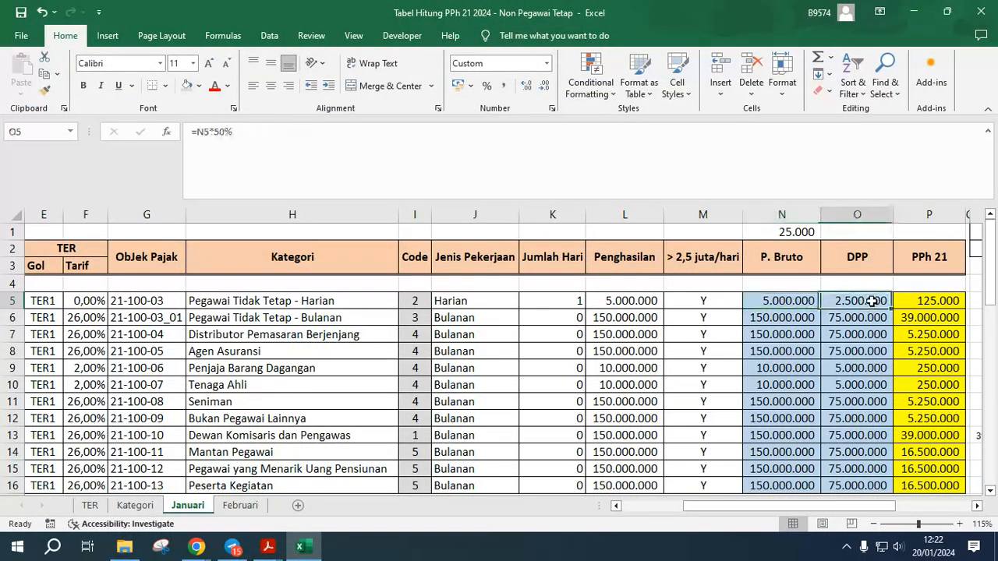
left_click(778, 301)
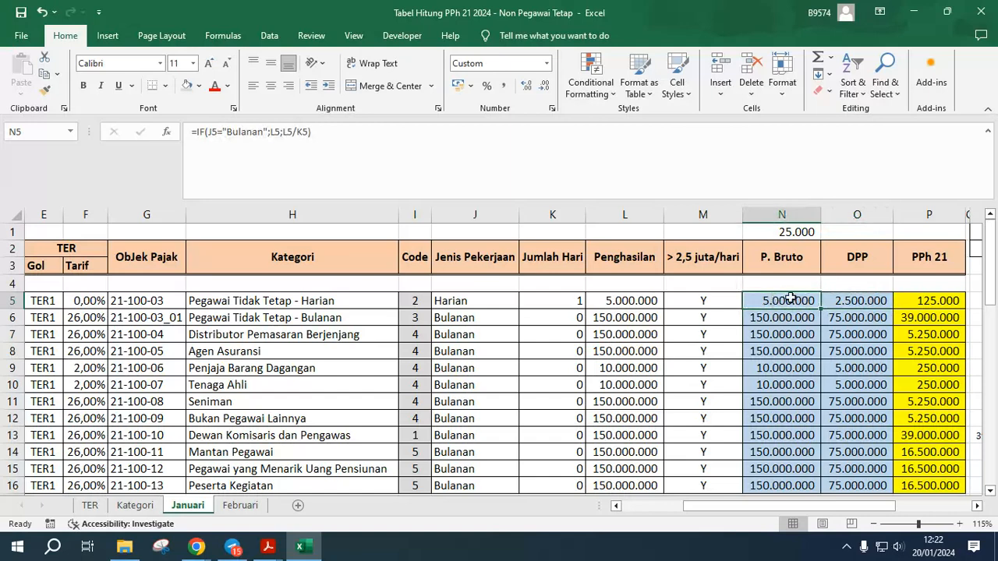
left_click(856, 300)
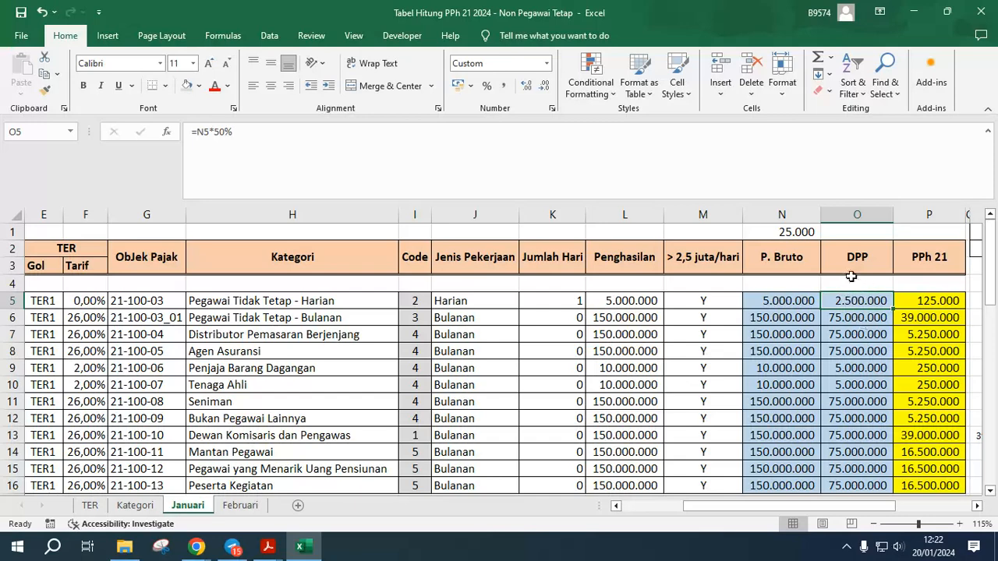
left_click(847, 216)
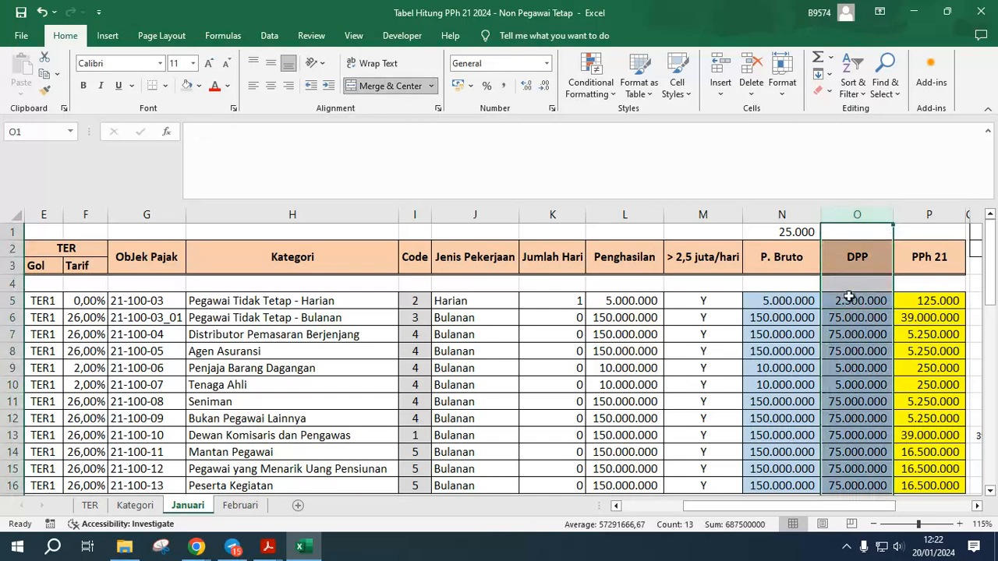
left_click(800, 215)
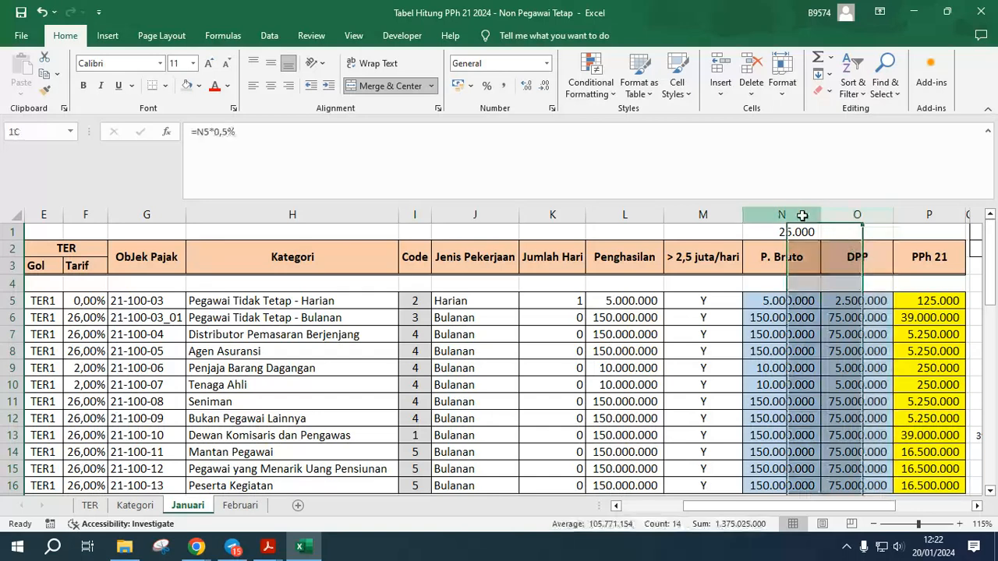
left_click(809, 302)
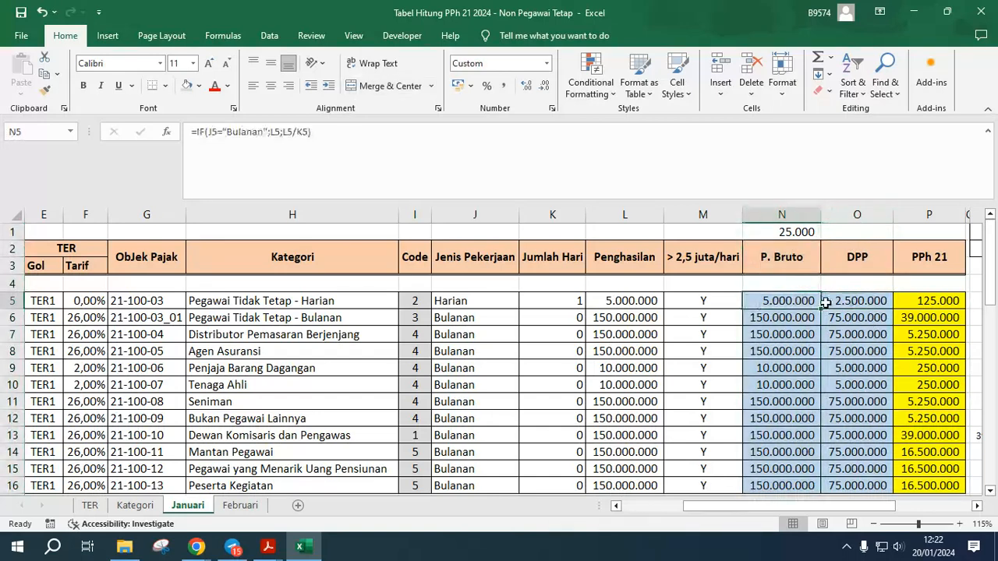
left_click(841, 300)
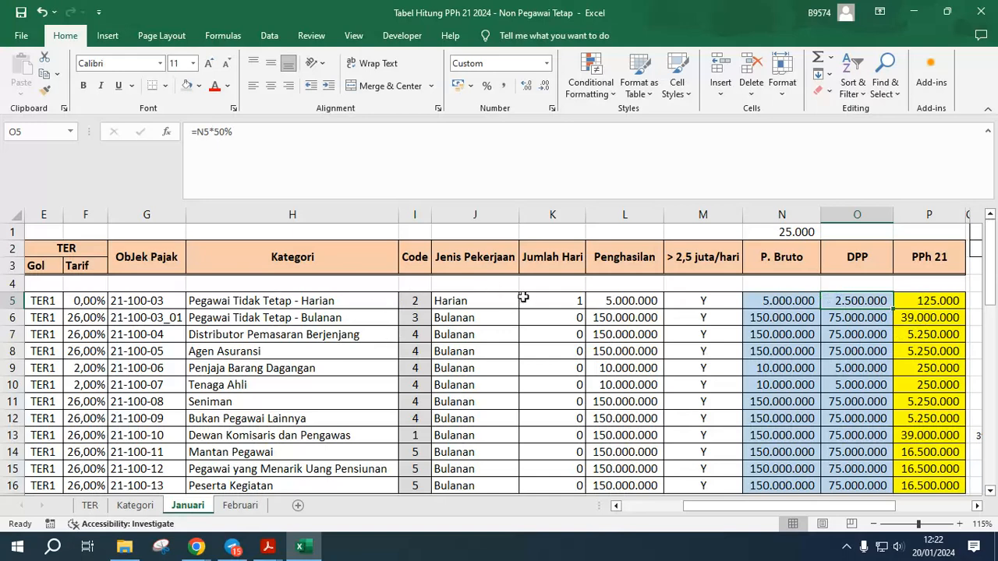
left_click(770, 300)
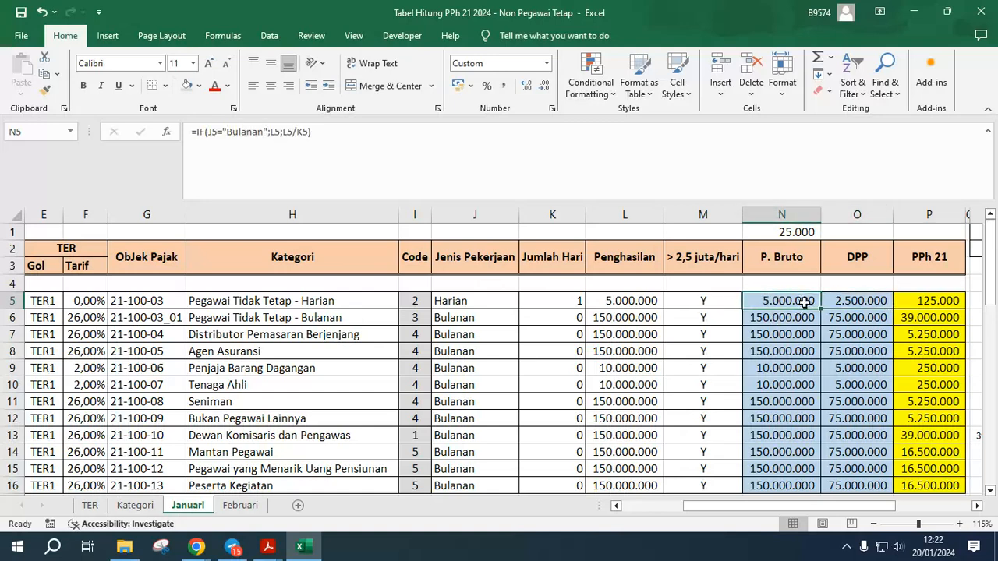
left_click(846, 303)
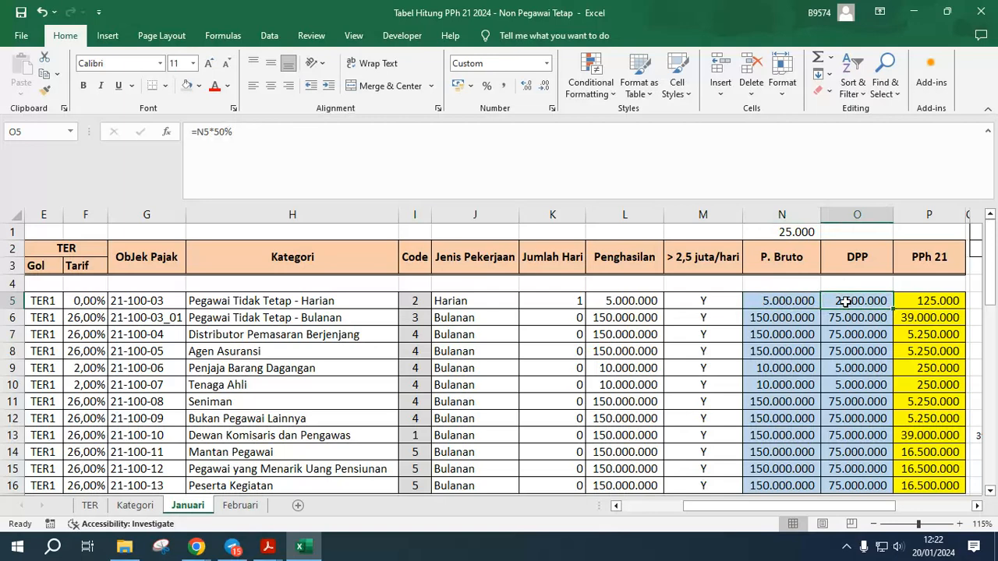
left_click(780, 304)
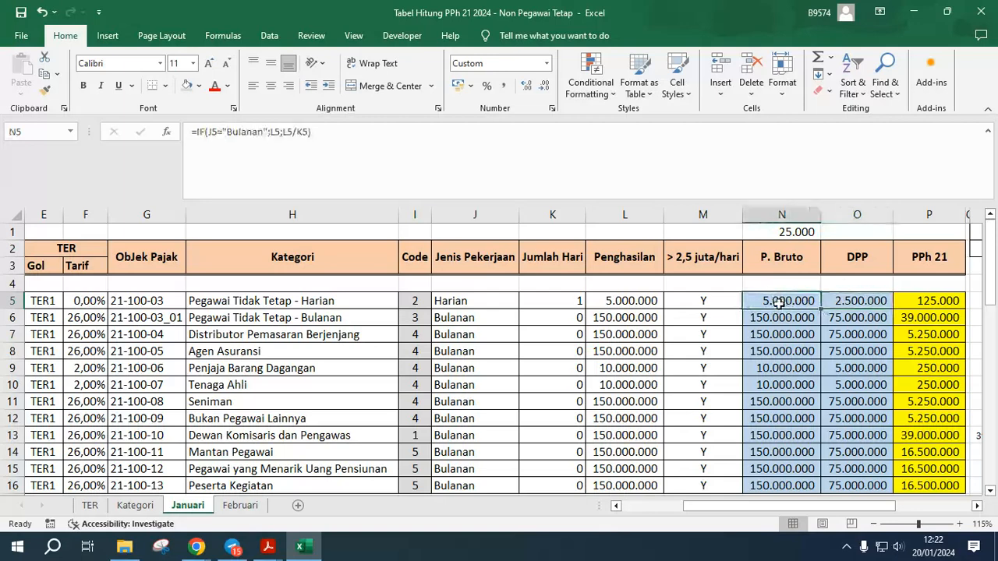
left_click(602, 301)
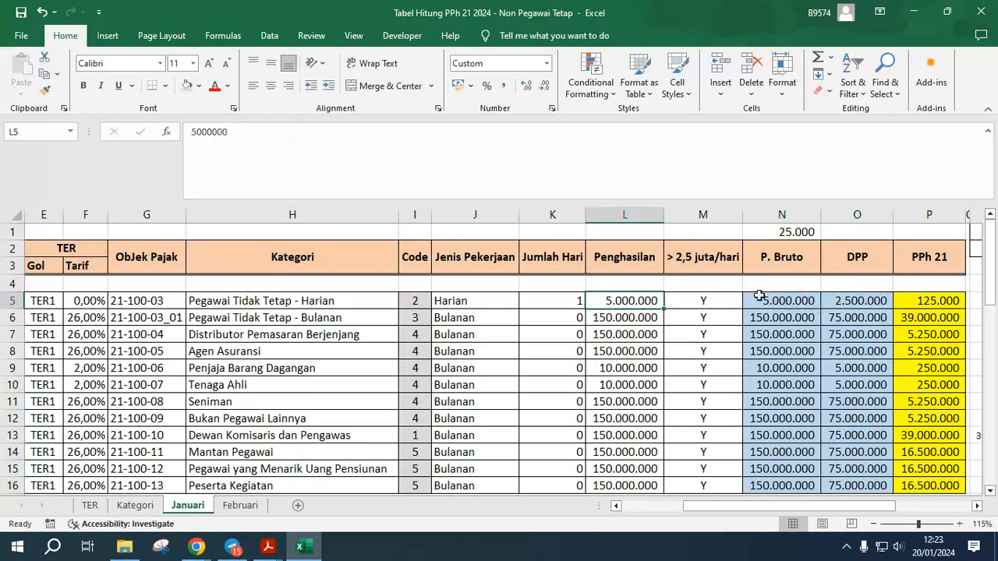
left_click(847, 300)
Enter the check formula =O5*5% in O1 to calculate 5% of the DPP.
left_click(839, 232)
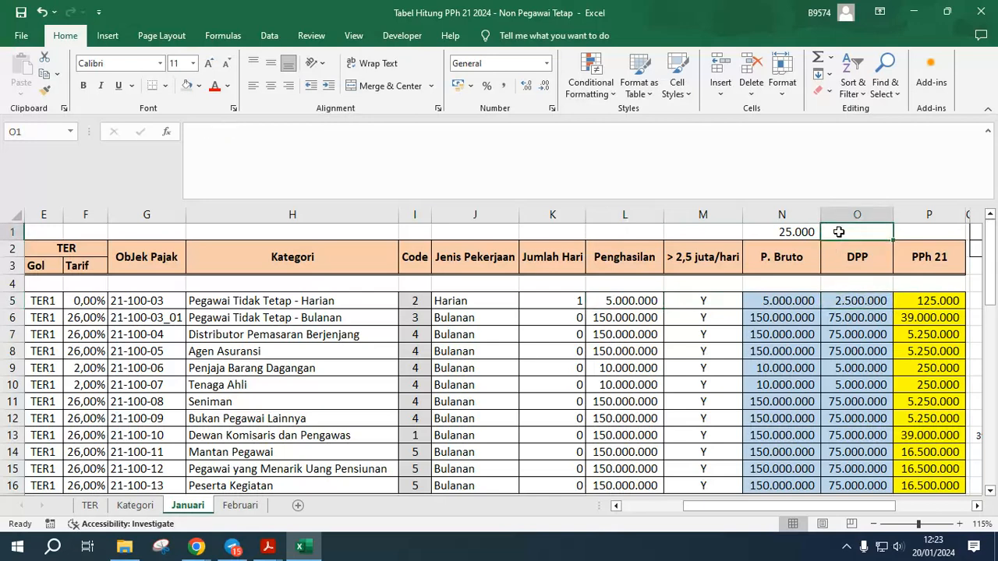
type("=")
key("Down")
key("Down")
key("Down")
type("*")
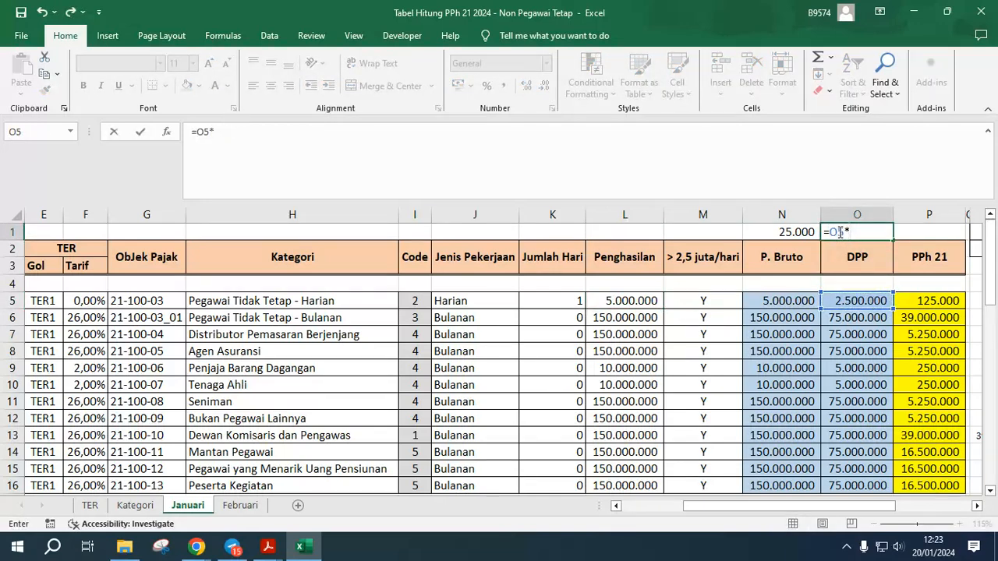
key("ctrl+Return")
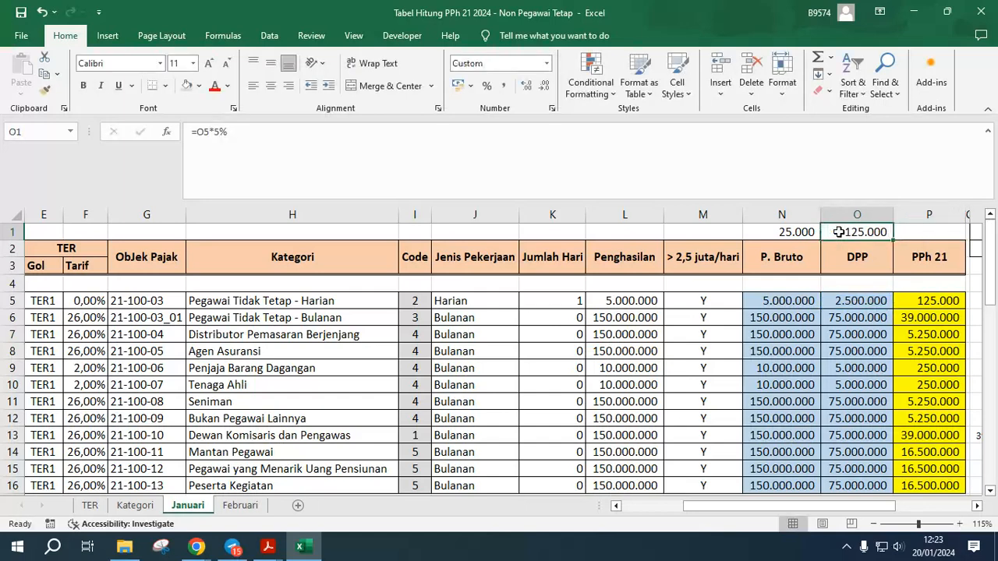
Clear the check calculations in O1 and N1 above the table.
key("Delete")
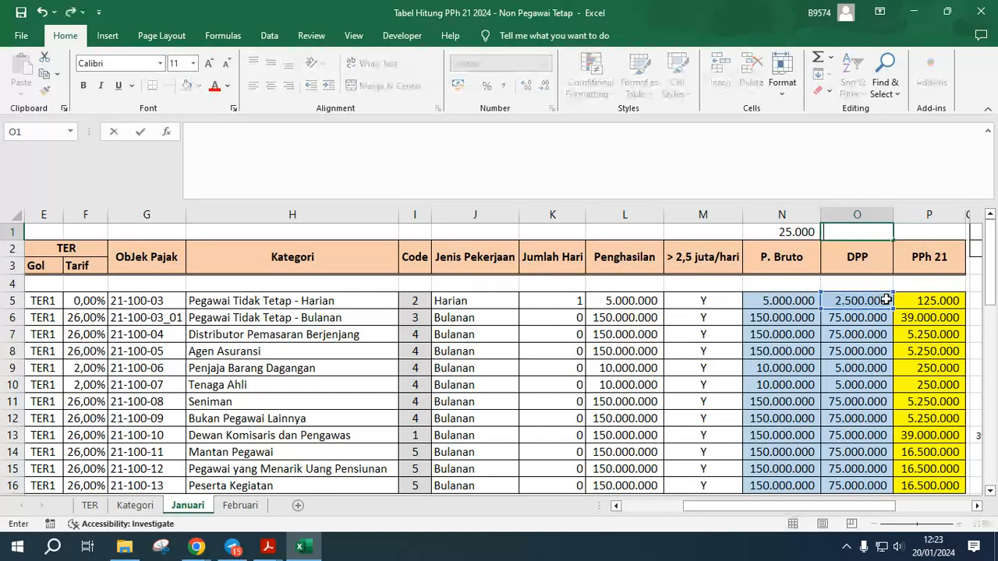
key("Right")
key("Left")
key("Left")
key("Delete")
key("Right")
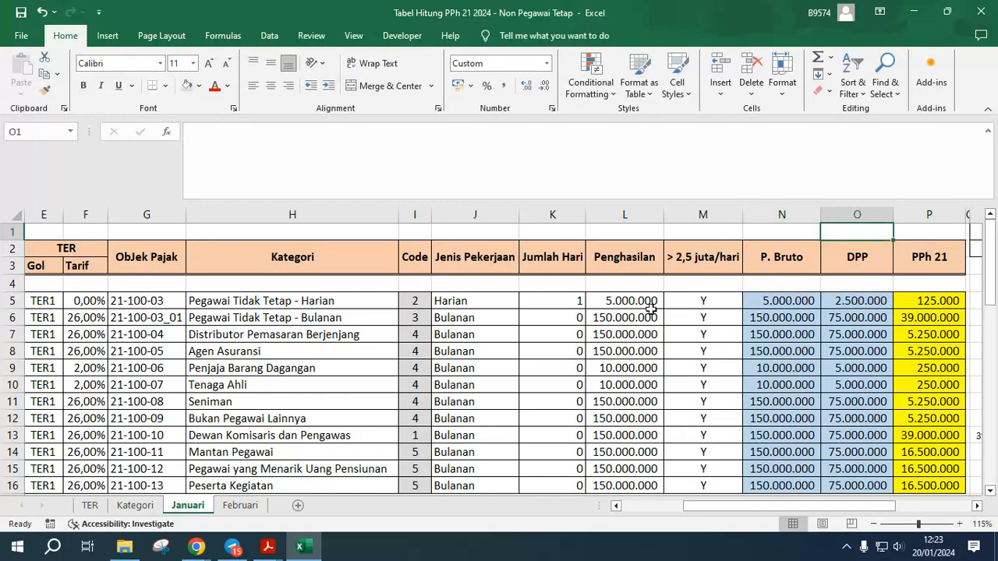
Review Penghasilan, Jumlah Hari, the > 2,5 juta/hari flag and PPh 21 in row 5.
left_click(604, 302)
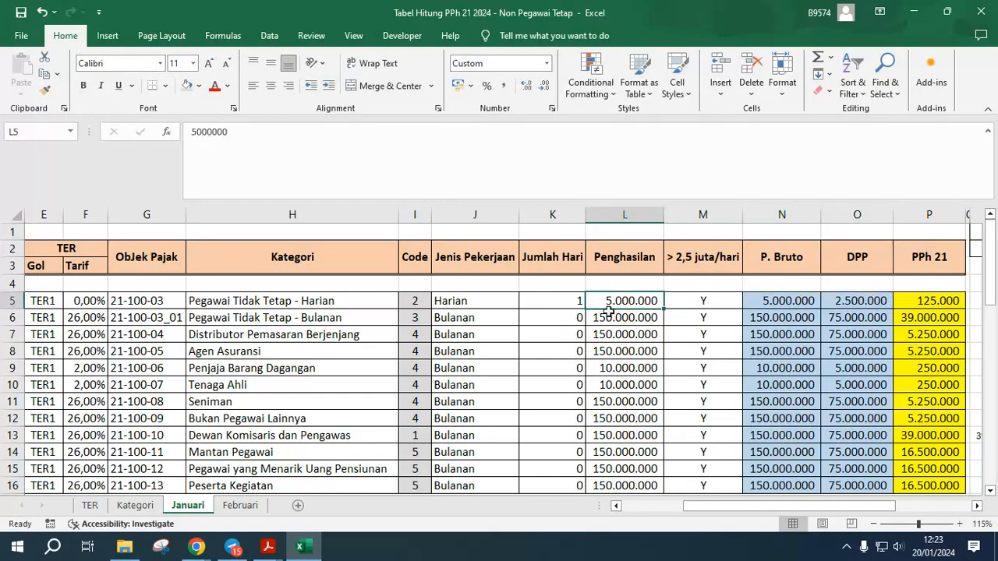
left_click(565, 303)
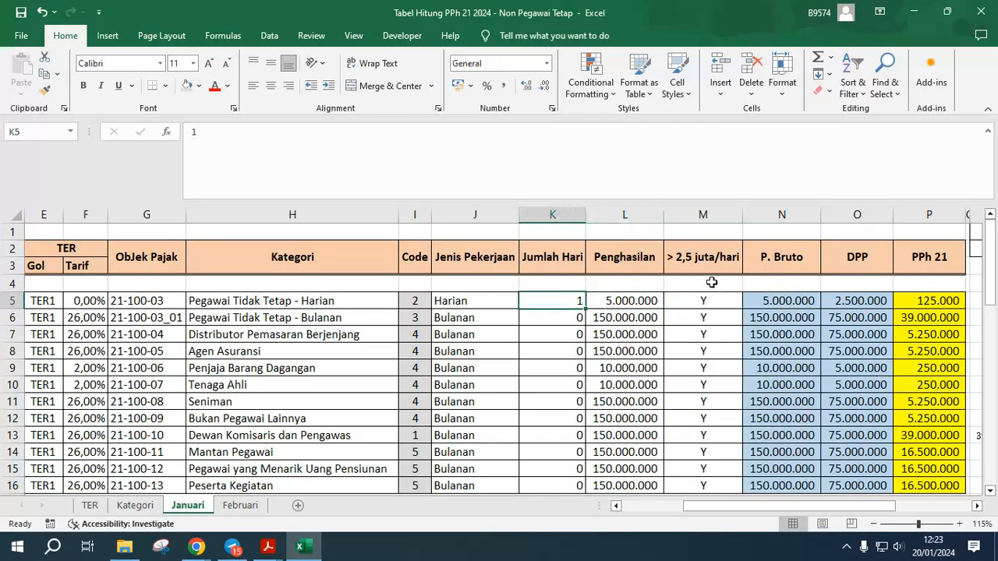
left_click(692, 257)
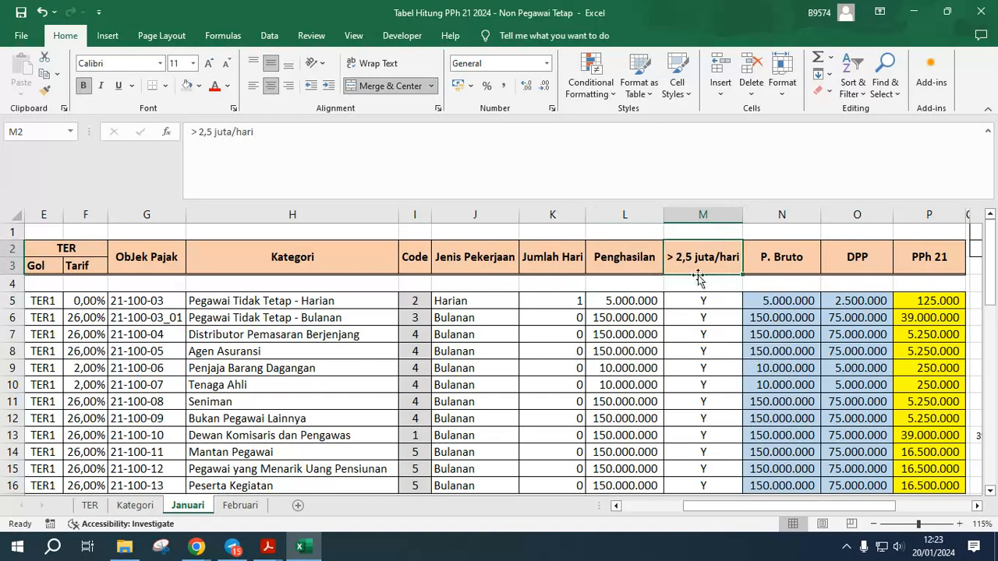
left_click(702, 301)
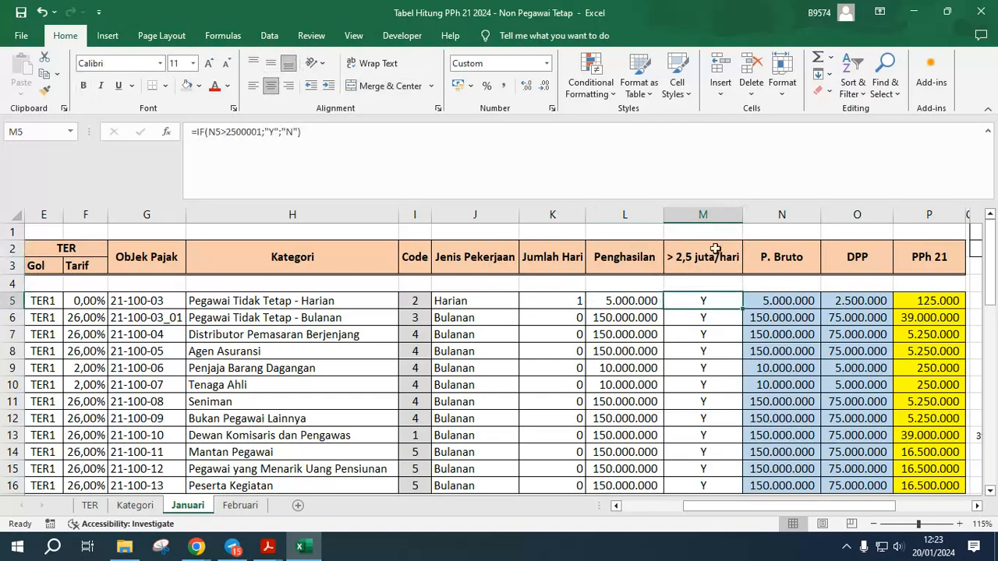
left_click(920, 300)
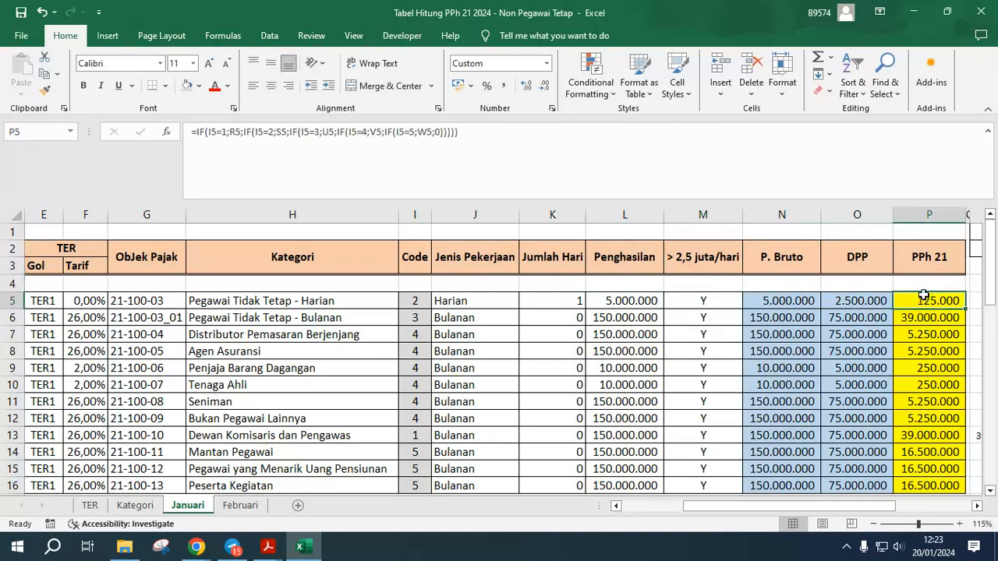
Set Jumlah Hari in K5 to 5 and check PPh 21 in P5.
left_click(568, 298)
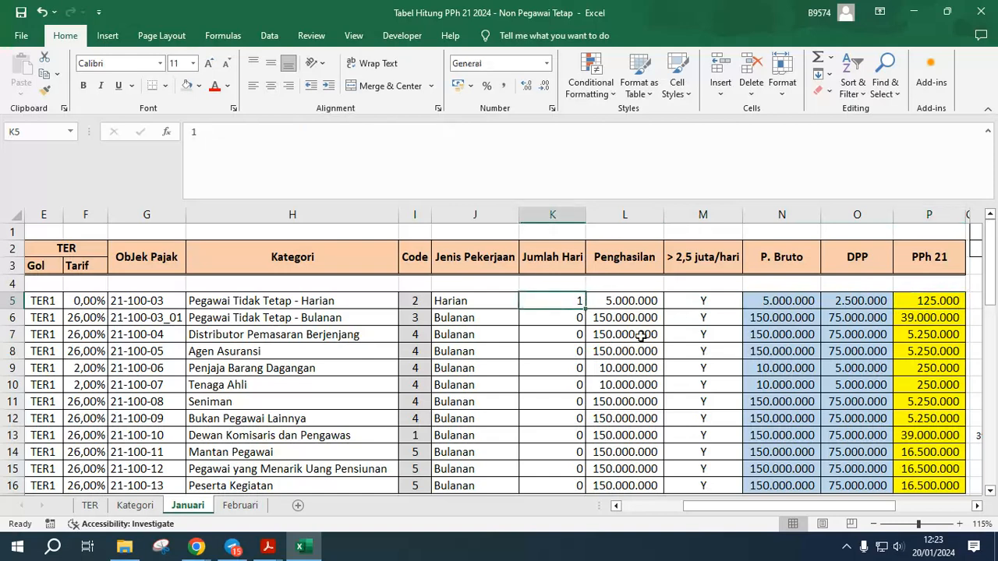
type("5")
key("Tab")
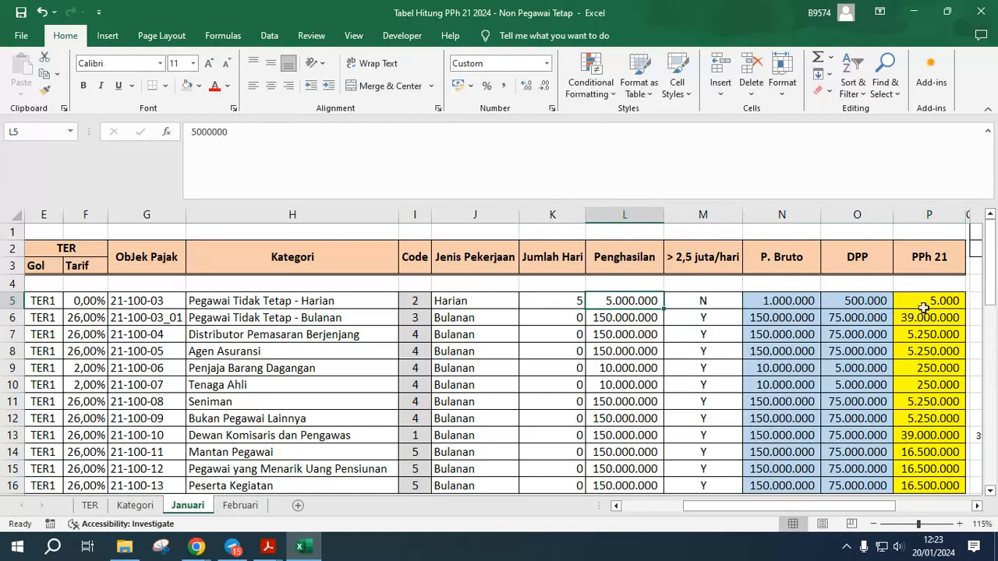
left_click(926, 303)
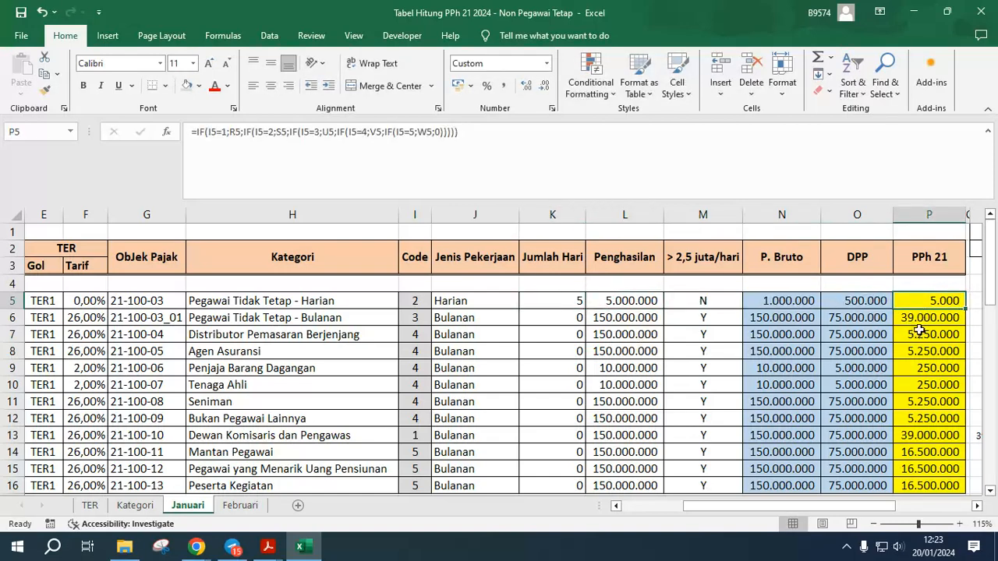
Set Jumlah Hari in K5 back to 1.
left_click(577, 303)
type("1")
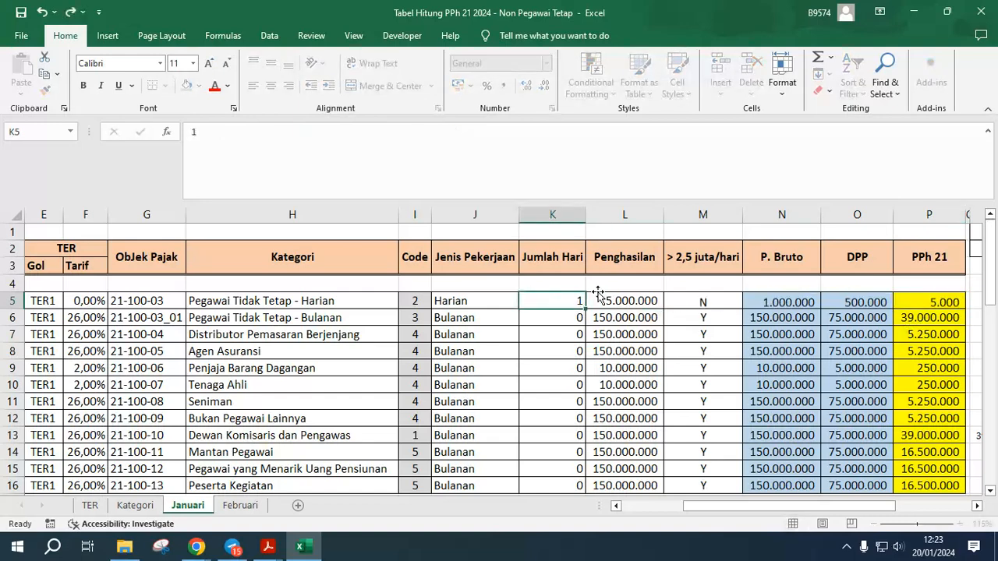
key("Tab")
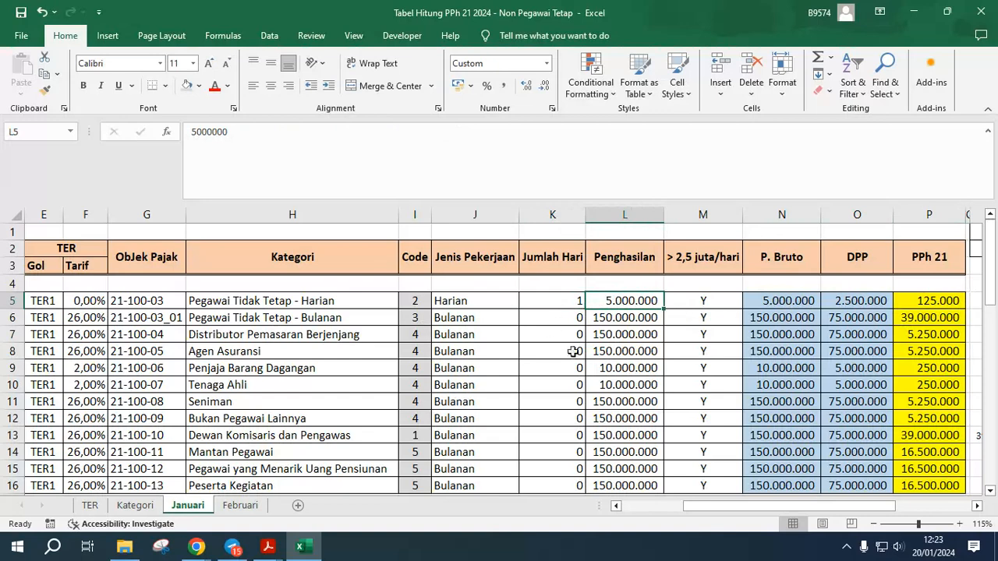
Look over the Kategori entries for Pegawai Tidak Tetap - Bulanan, Penjaja Barang Dagangan and Tenaga Ahli in column H.
left_click(303, 318)
left_click(262, 369)
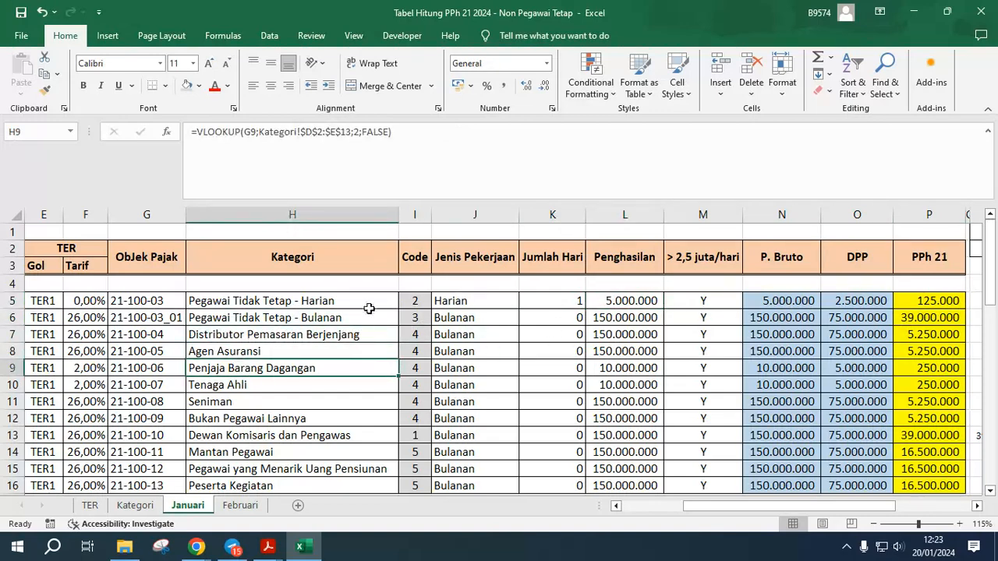
left_click(279, 385)
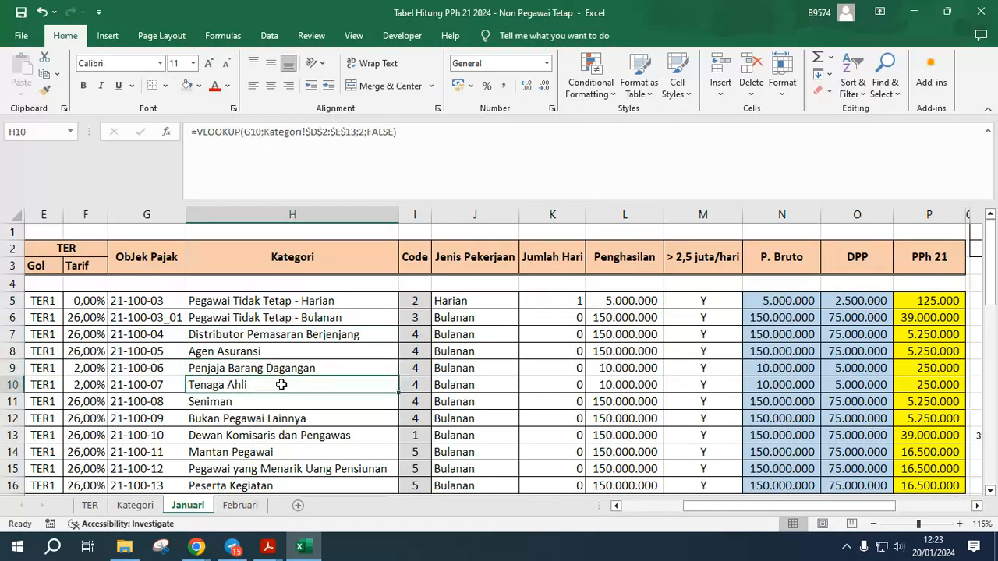
Set Penghasilan for Tenaga Ahli in L10 to 15.000.000.
key("Right")
key("Right")
key("Left")
key("Left")
key("Right")
key("Right")
key("Left")
key("Left")
key("Right")
key("Right")
key("Right")
key("Right")
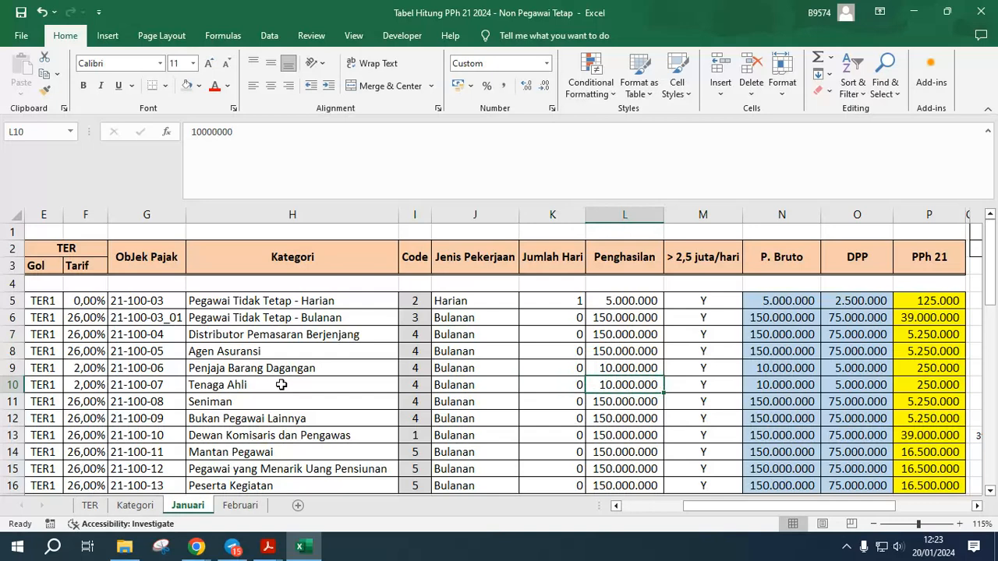
type("15000000")
key("Tab")
key("Left")
Switch to Acrobat to check the Bukan Pegawai formula that applies to Tenaga Ahli, and return to Excel.
left_click(244, 386)
key("alt+Tab")
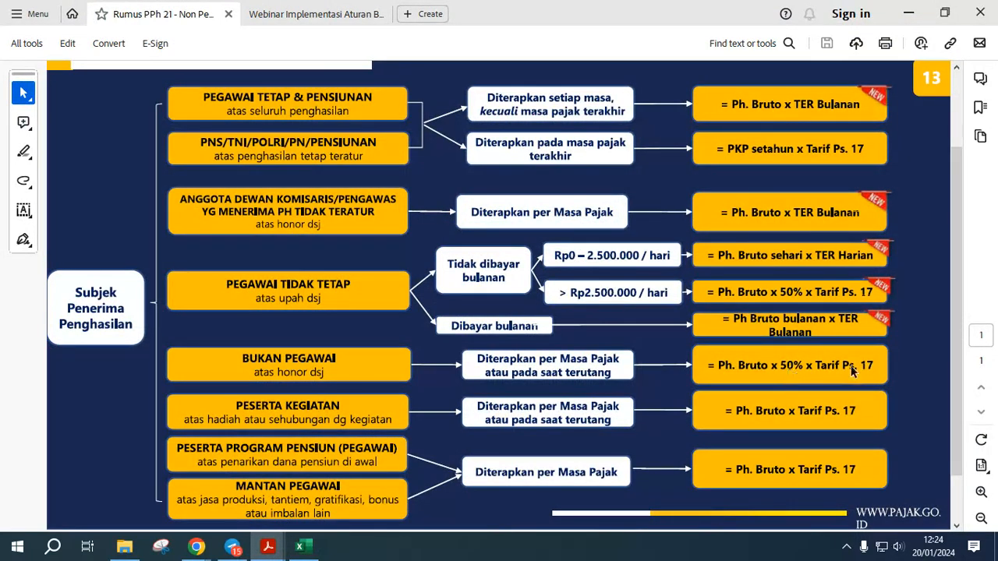
key("alt+Tab")
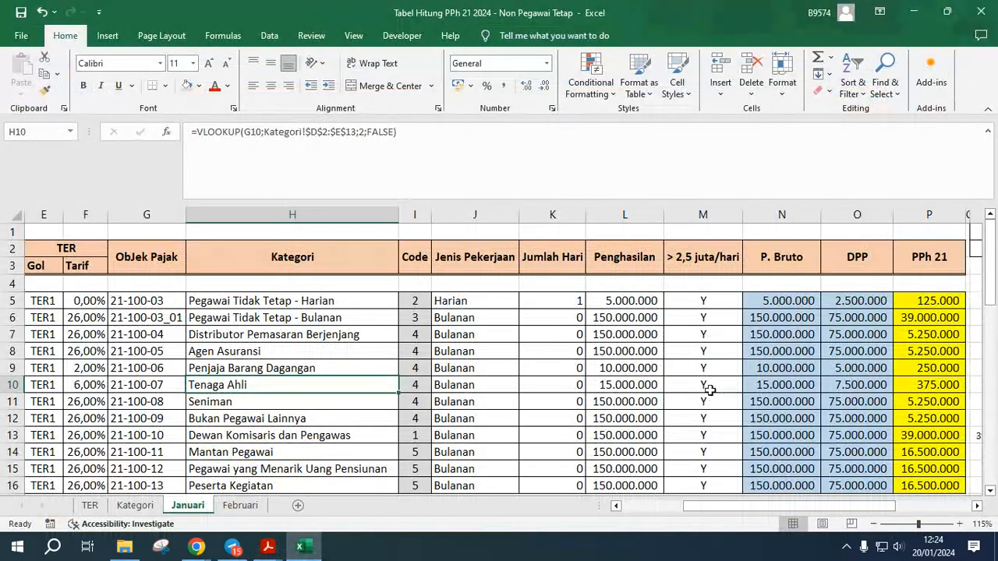
Review Penghasilan, P. Bruto and the DPP formula for Tenaga Ahli in row 10.
left_click(627, 390)
left_click(777, 386)
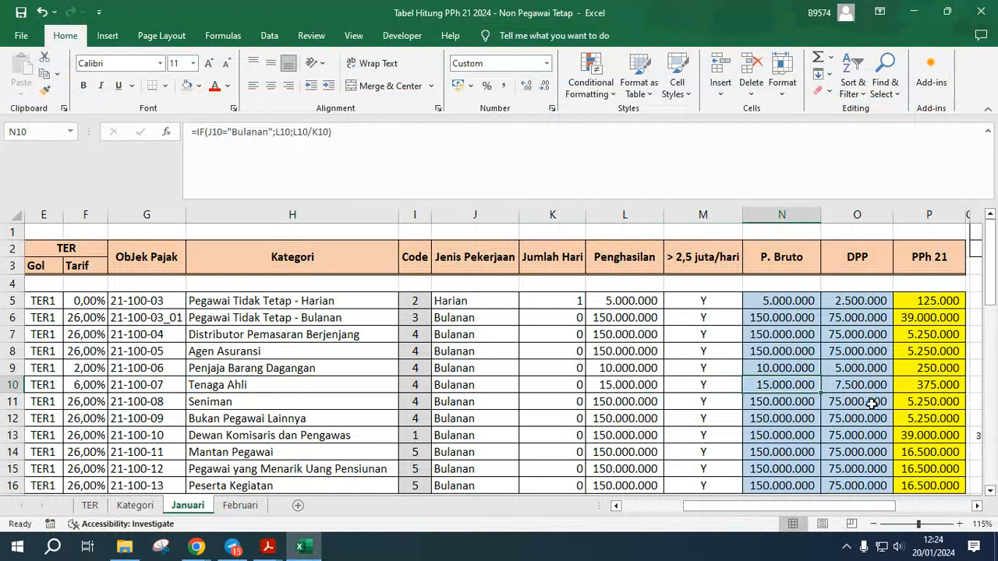
key("Left")
key("Left")
key("Right")
key("Right")
key("Right")
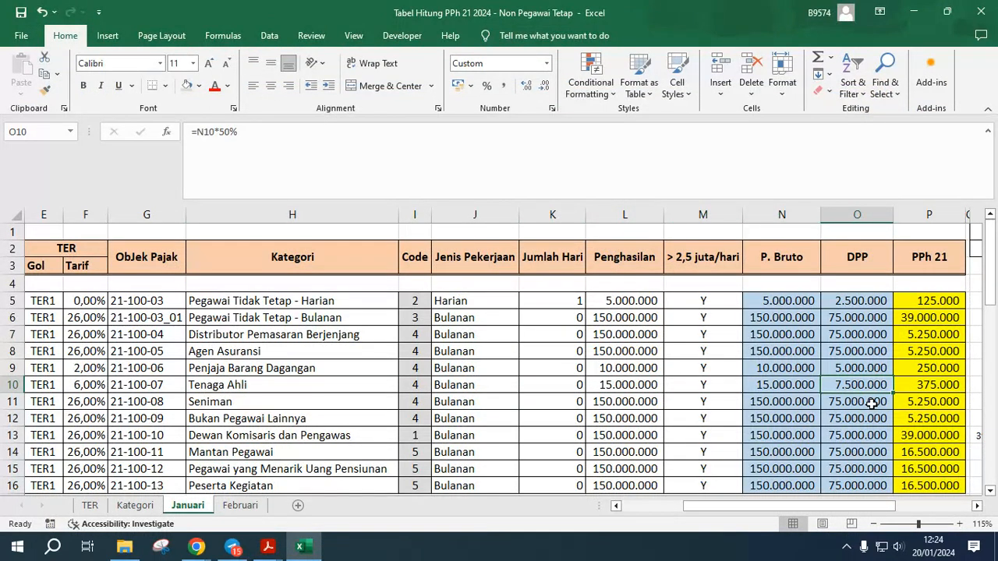
Recheck the formula chart in Acrobat, and inspect PPh 21 in P10 and Penghasilan in L10 in Excel.
key("alt+Tab")
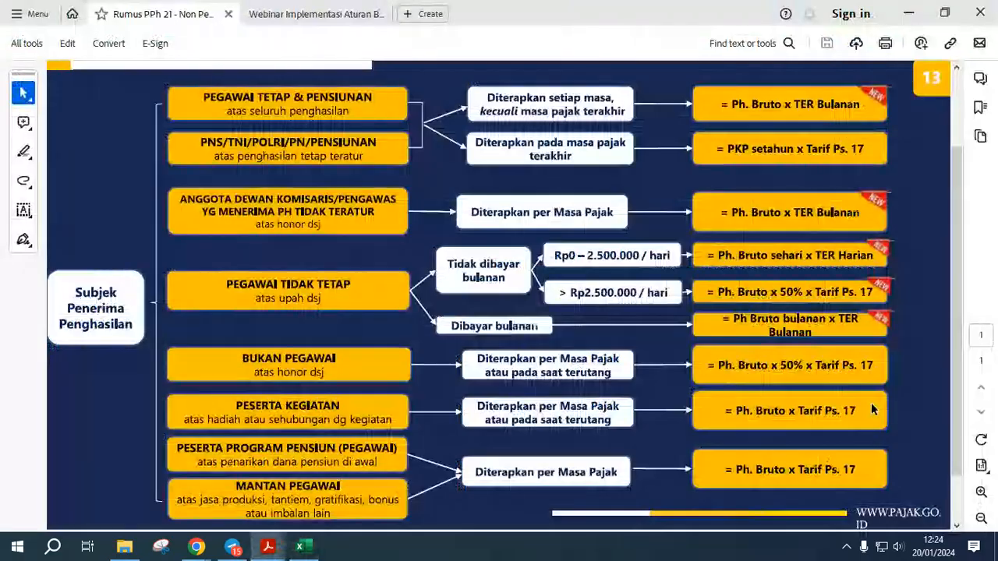
key("alt+Tab")
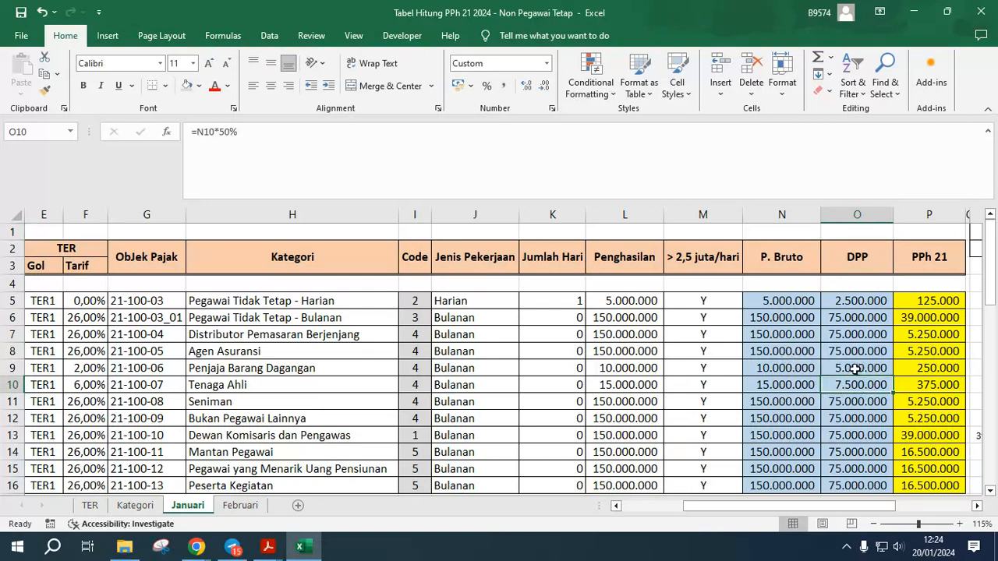
left_click(913, 379)
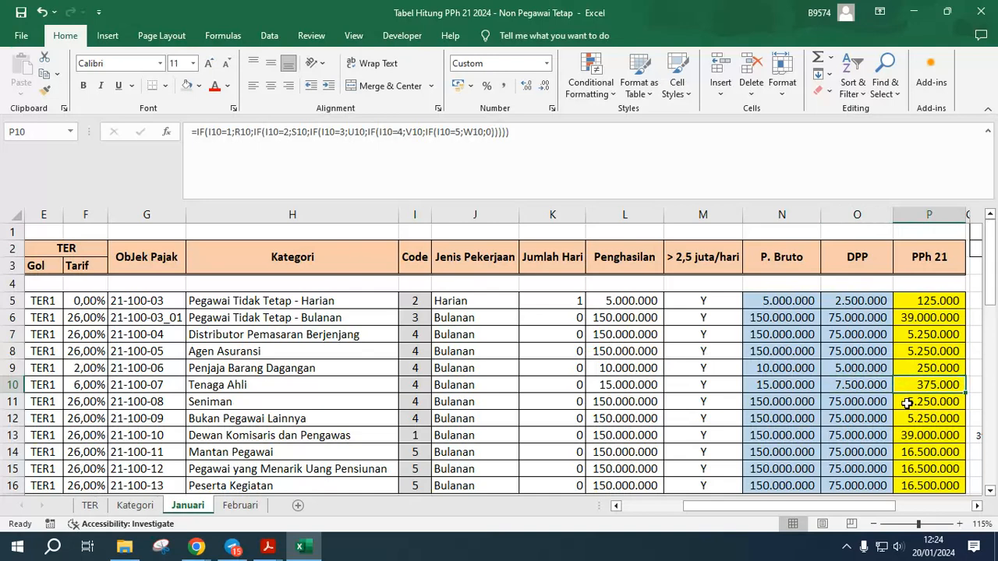
key("Left")
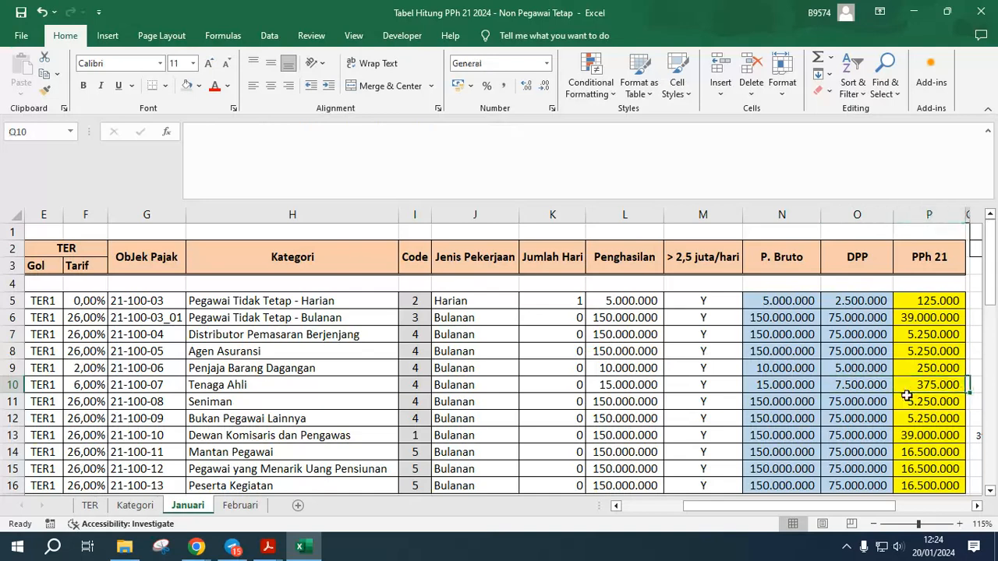
key("Right")
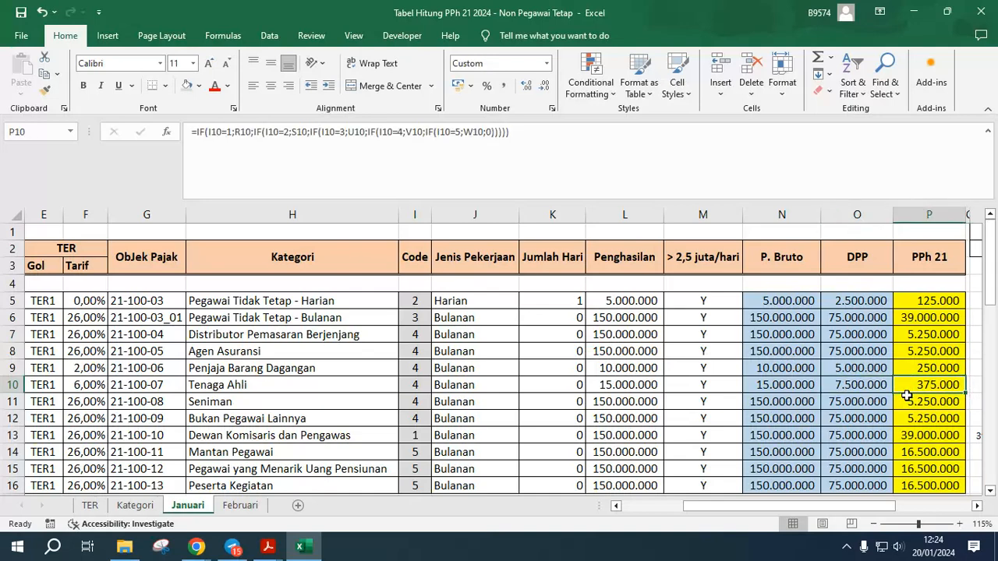
left_click(628, 384)
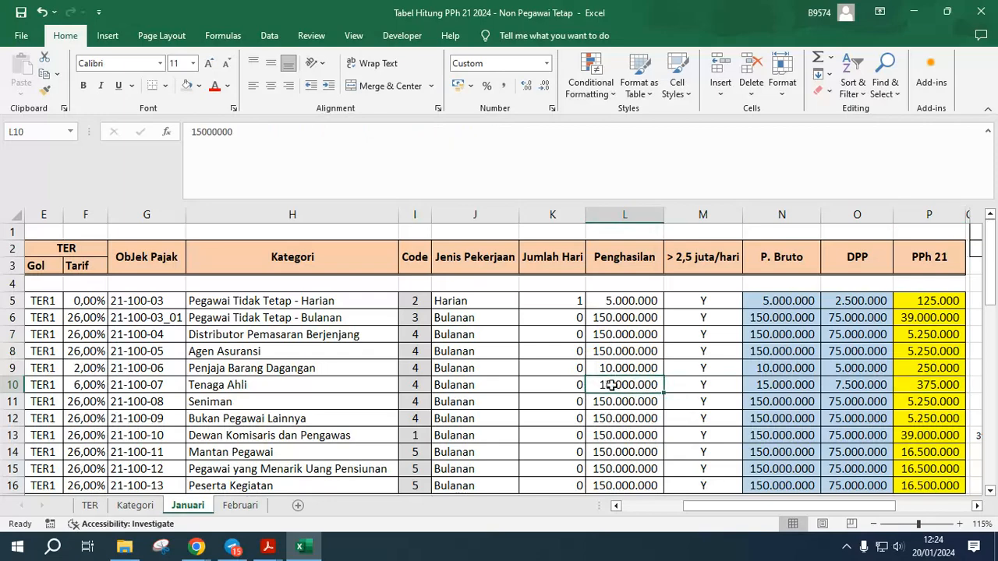
Look over the remaining category rows down to Peserta Kegiatan, and return to Pegawai Tidak Tetap - Bulanan in H6.
scroll(612, 383, "down", 3)
scroll(610, 383, "up", 3)
scroll(612, 383, "down", 1)
left_click(612, 384)
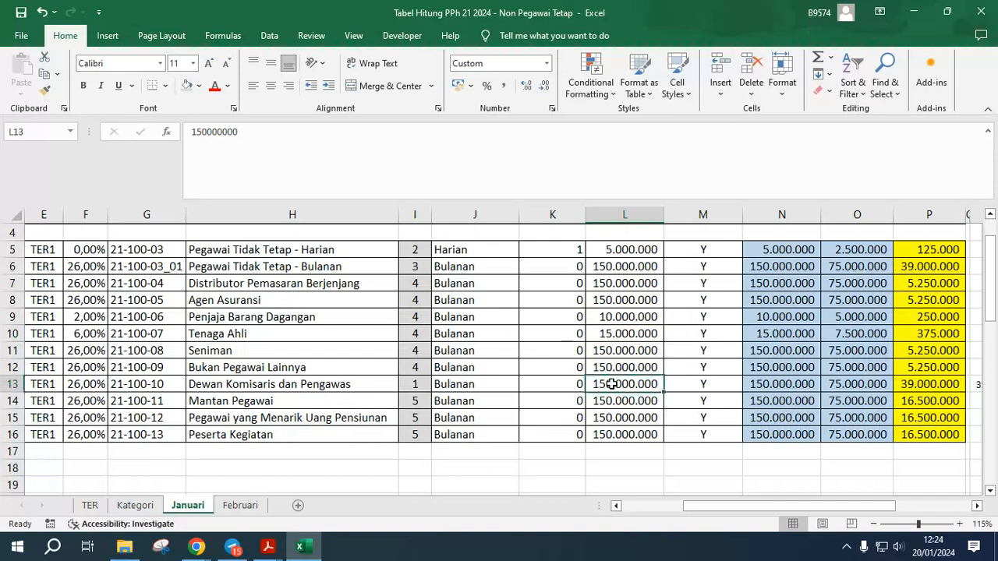
scroll(612, 384, "up", 1)
left_click(238, 316)
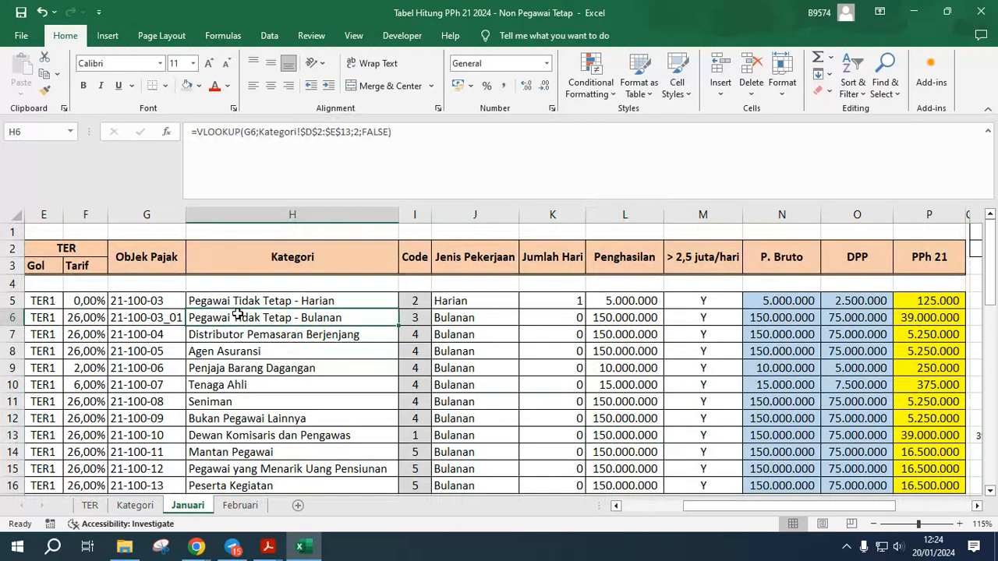
left_click(297, 507)
right_click(256, 506)
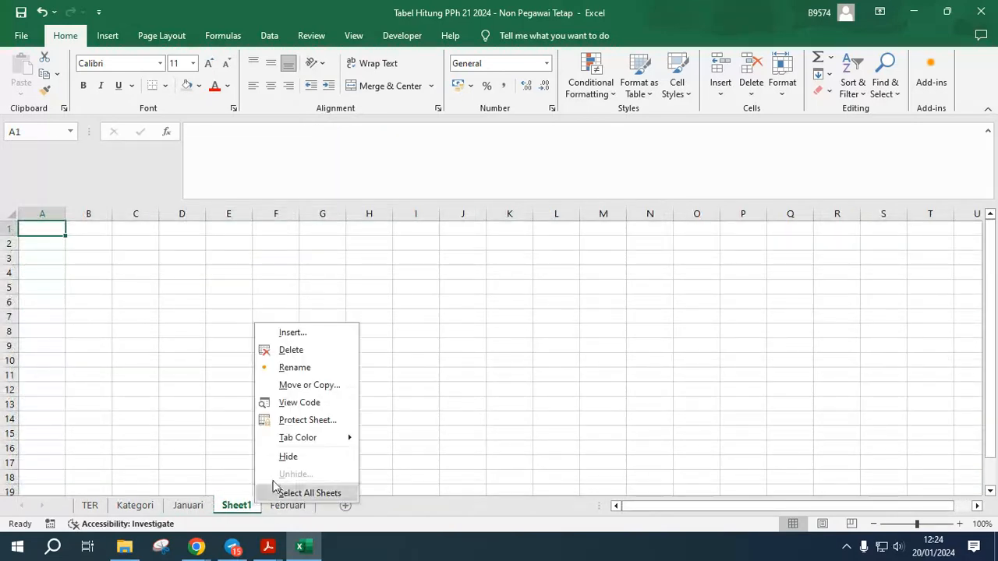
left_click(296, 350)
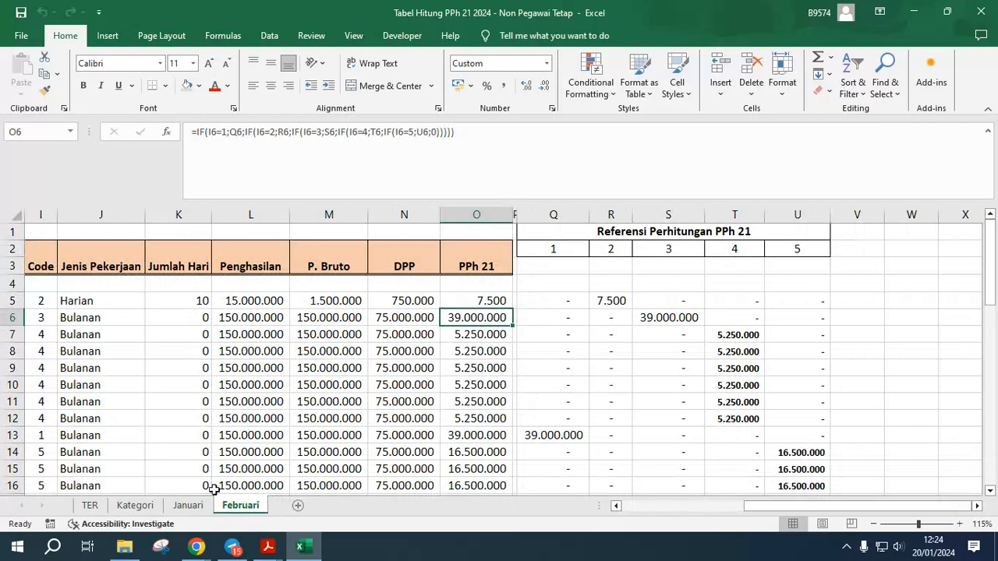
Delete the existing Februari sheet and confirm its removal.
right_click(227, 505)
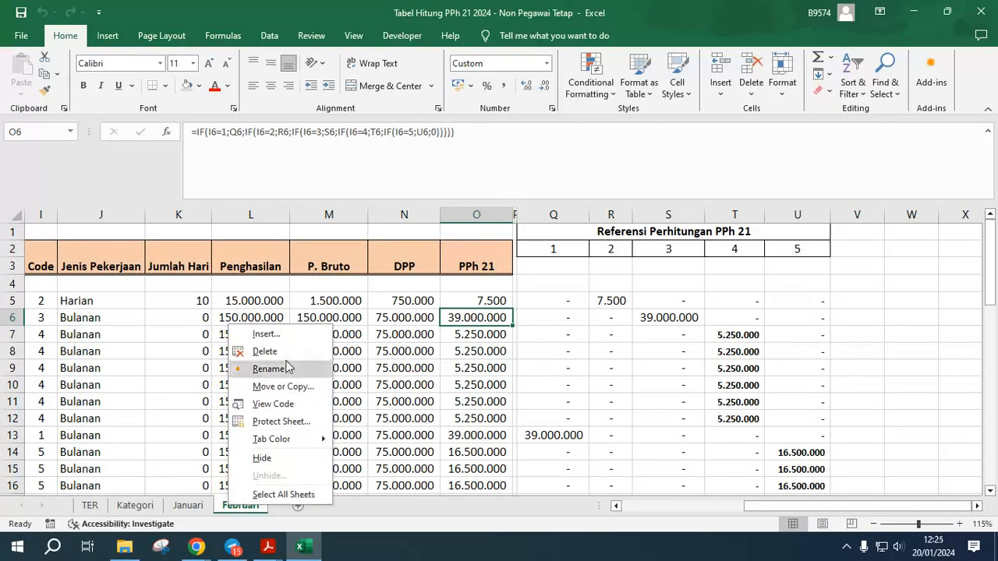
left_click(265, 351)
left_click(472, 312)
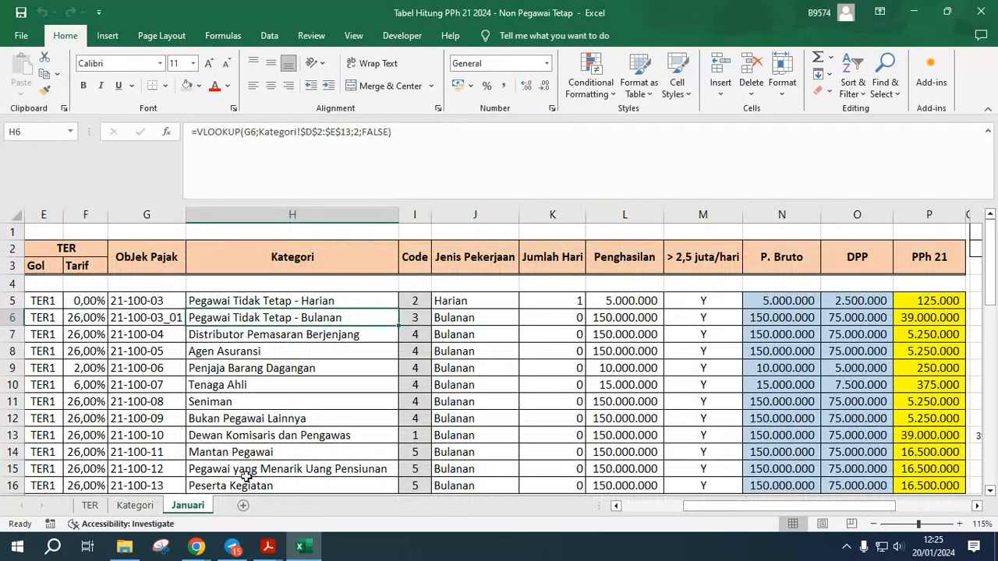
Create a copy of the Januari sheet at the end of the workbook.
right_click(187, 507)
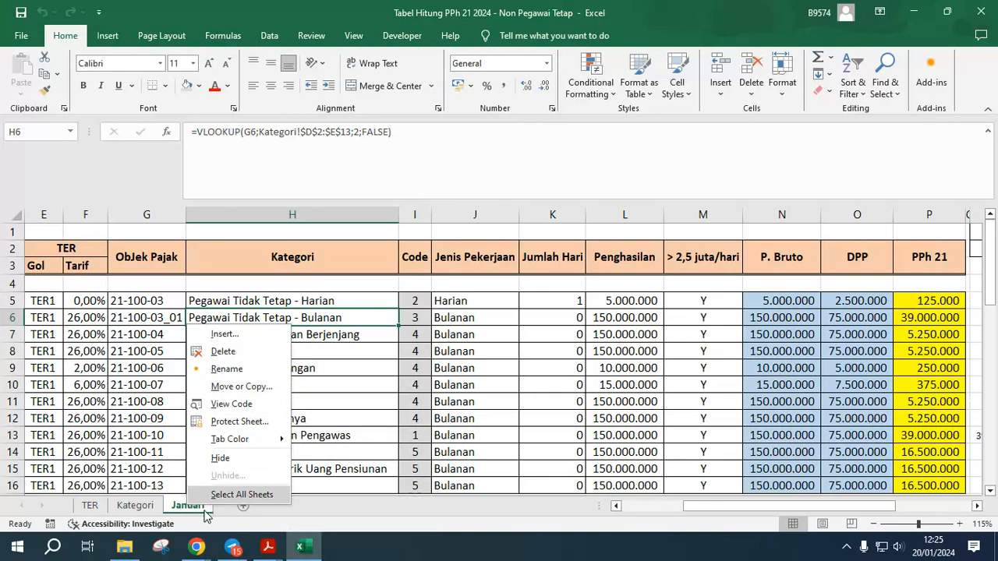
left_click(236, 387)
left_click(137, 468)
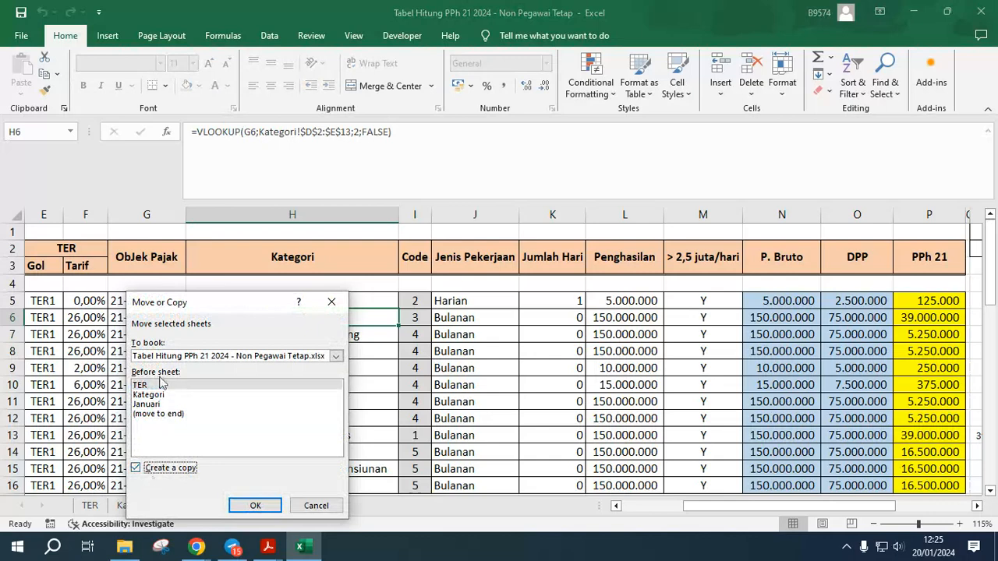
left_click(151, 417)
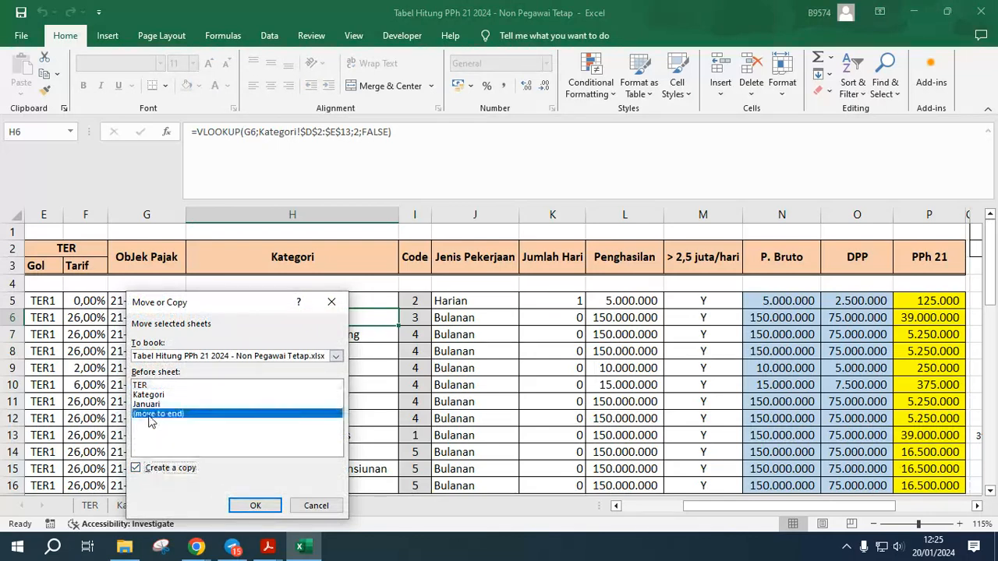
left_click(255, 506)
Rename the copied sheet as Februari.
double_click(256, 505)
type("Februa")
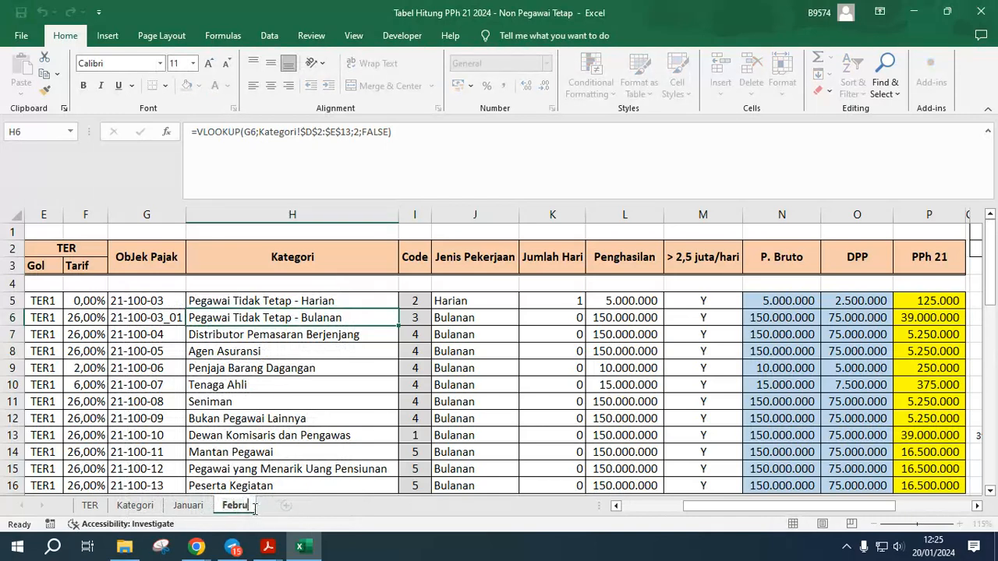
type("ri")
key("Return")
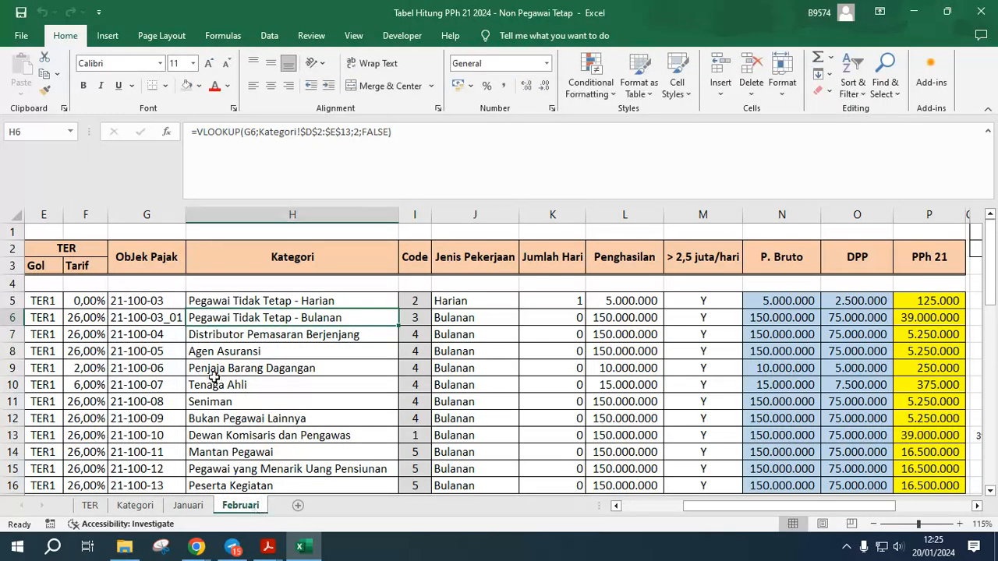
Look over the Nama entries in column B of the Februari sheet and the last filled row, 16.
left_click(644, 506)
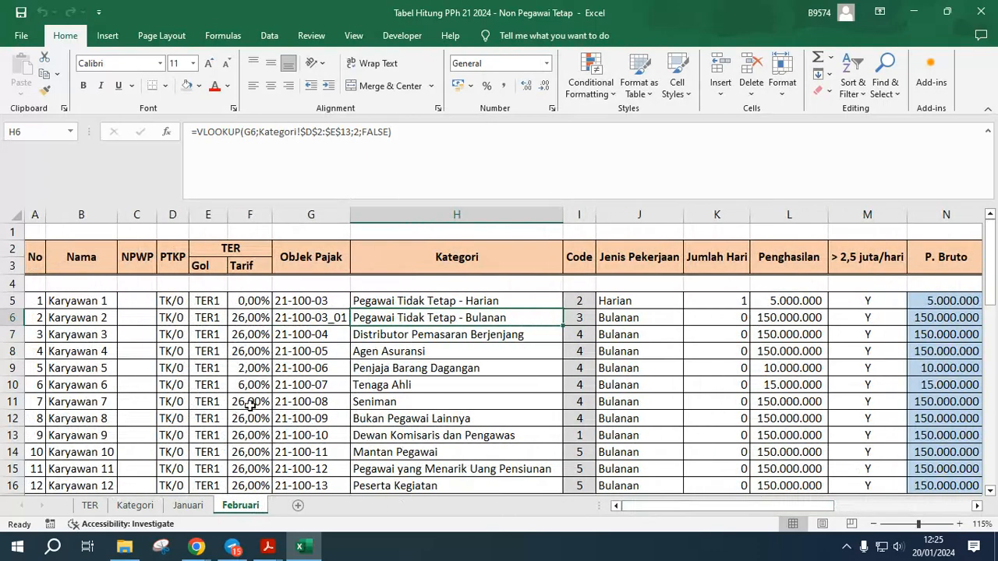
left_click(83, 298)
left_click(82, 336)
left_click(83, 386)
scroll(84, 394, "down", 2)
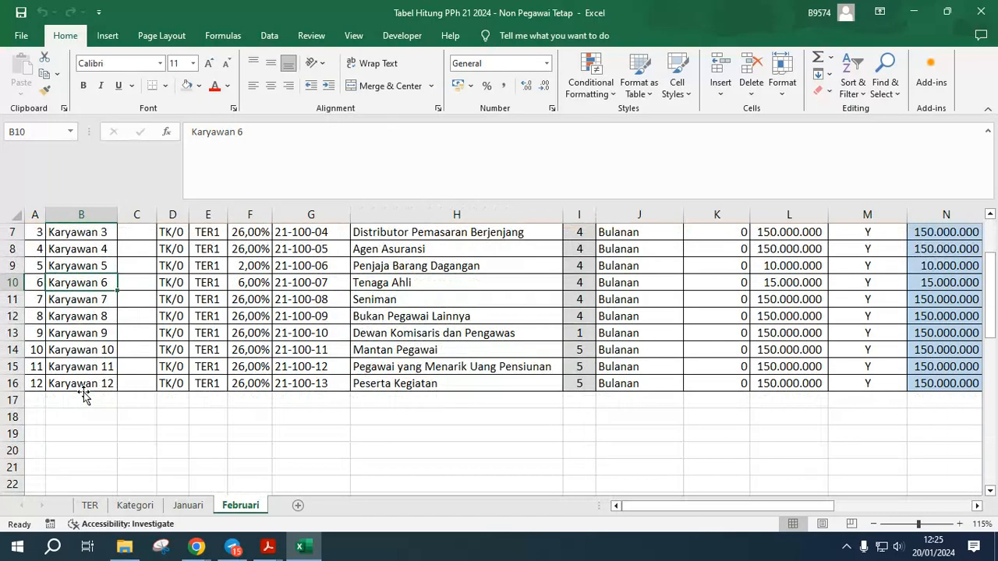
left_click(14, 383)
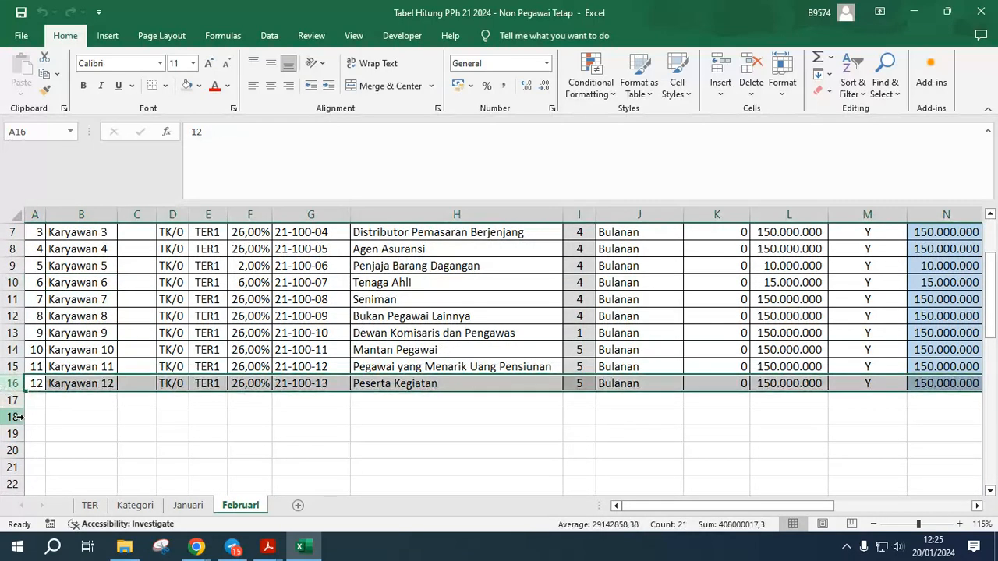
scroll(17, 417, "down", 2)
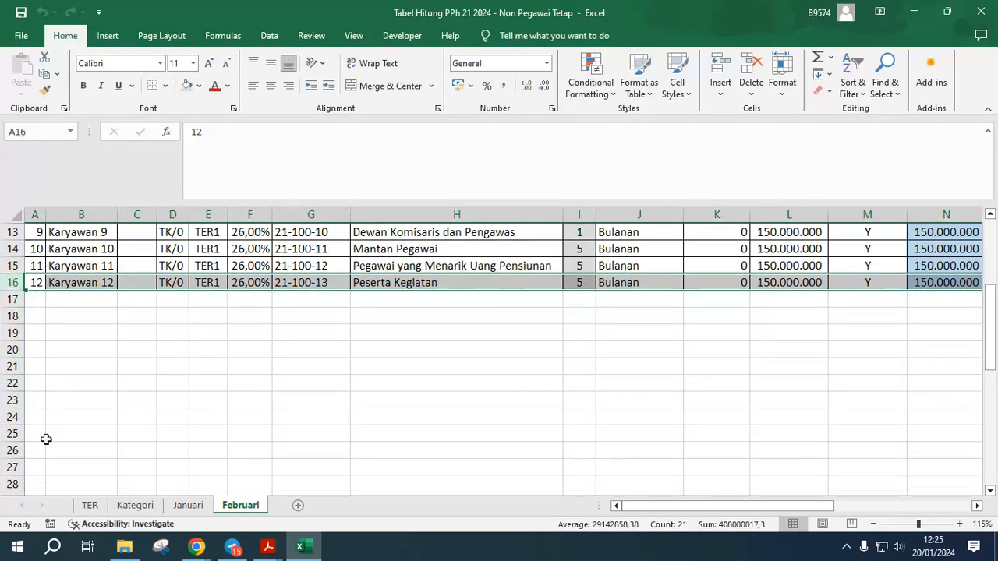
scroll(47, 439, "up", 4)
scroll(53, 439, "down", 1)
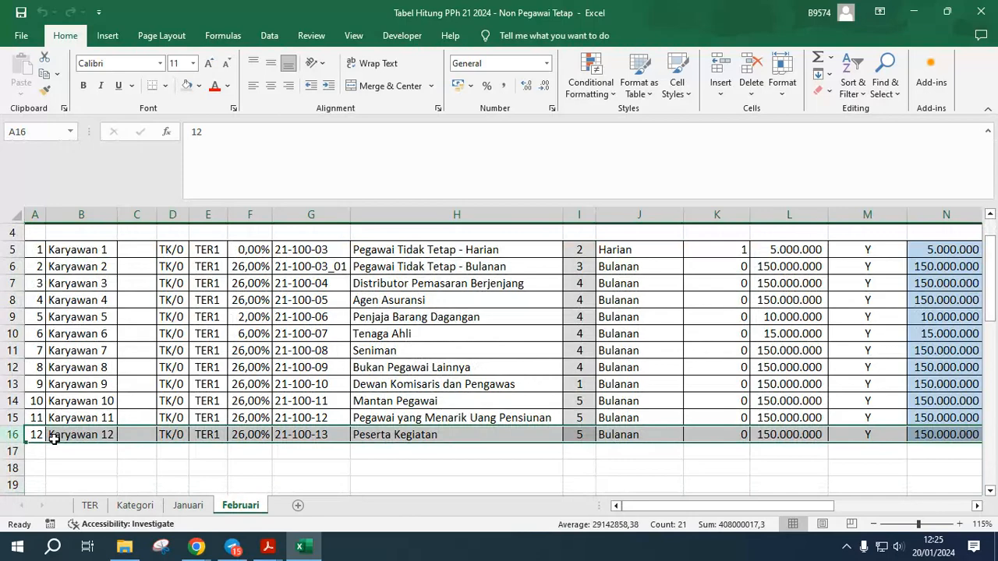
Go through row 8 of the Februari sheet from Agen Asuransi across to the Helper Perhitungan PPh 21 columns.
left_click(396, 304)
key("Right")
key("Right")
key("Right")
key("Right")
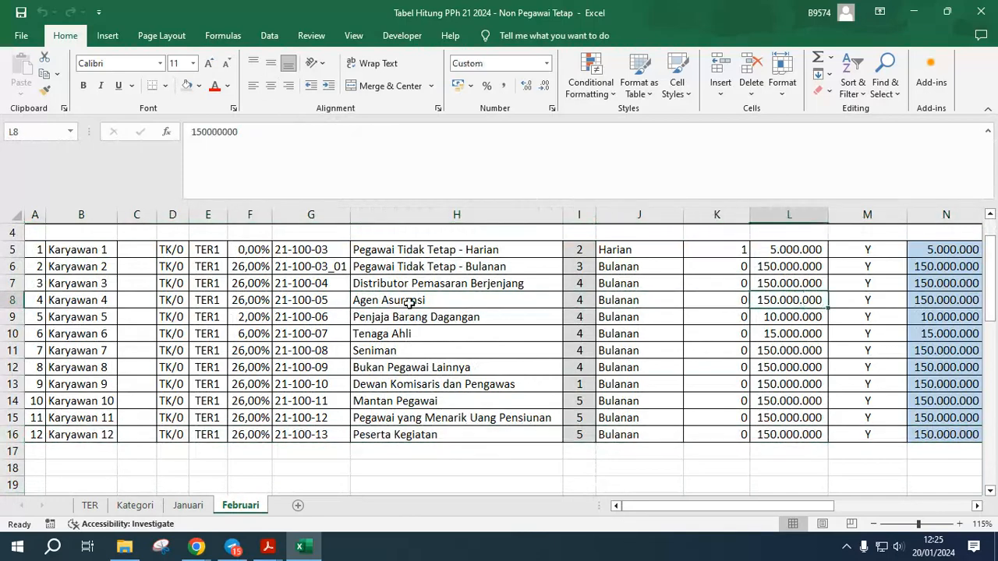
key("Right")
key("Right")
key("Right")
key("Right")
key("Right")
key("Right")
key("Right")
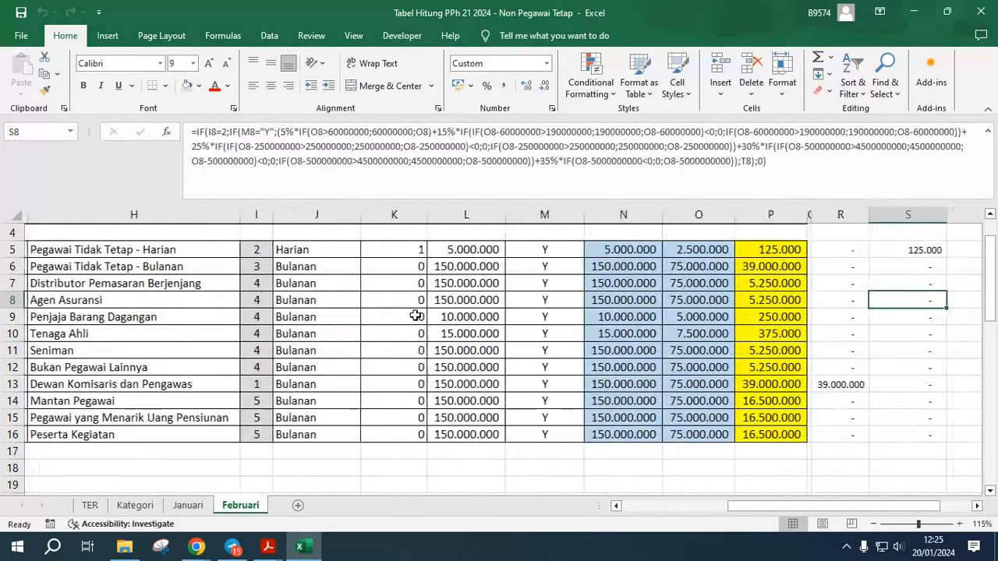
key("Right")
scroll(653, 264, "up", 1)
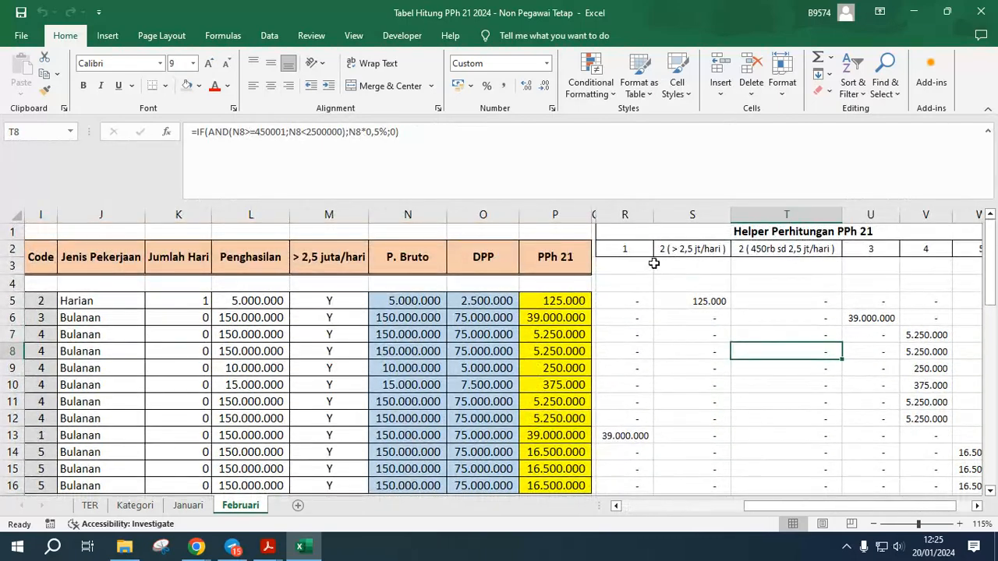
Compare the Code in I5 with helper column 1 and its formula in R5 under Helper Perhitungan PPh 21.
left_click(639, 250)
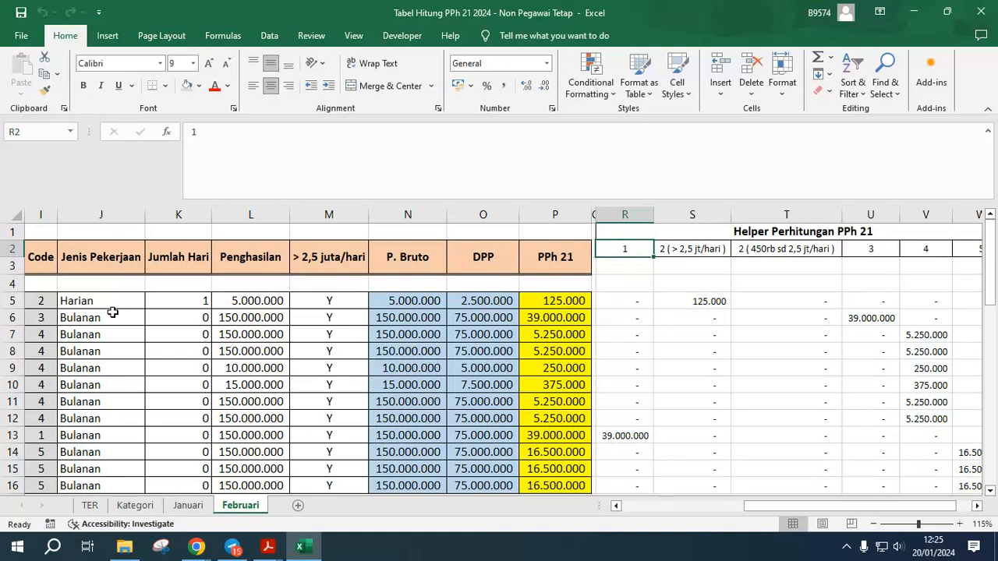
left_click(47, 299)
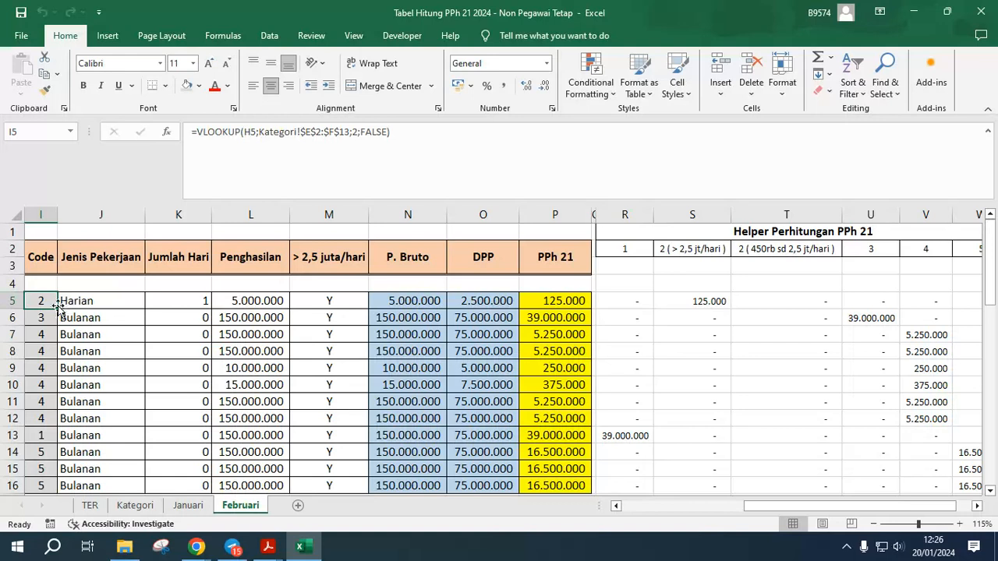
left_click(631, 301)
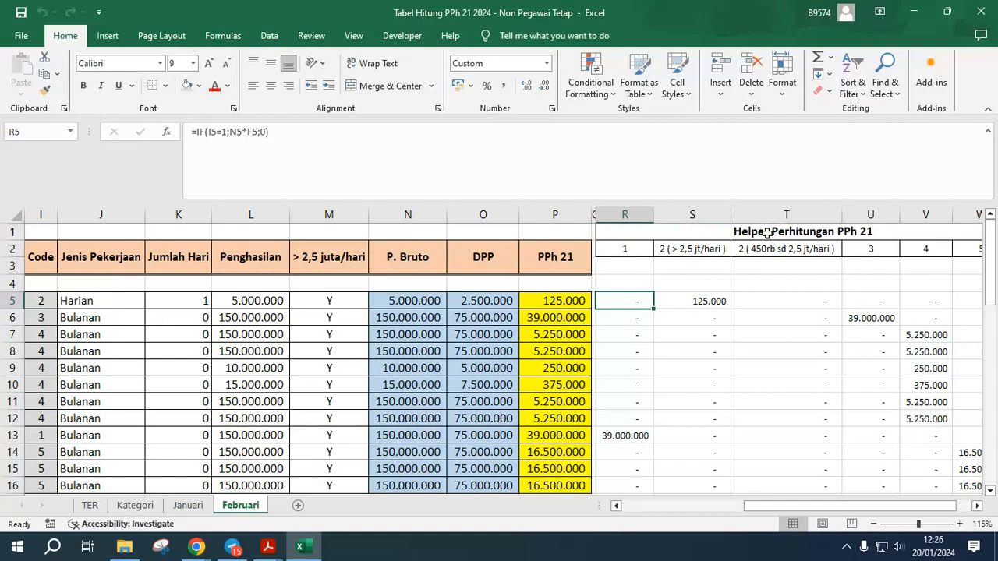
left_click(746, 234)
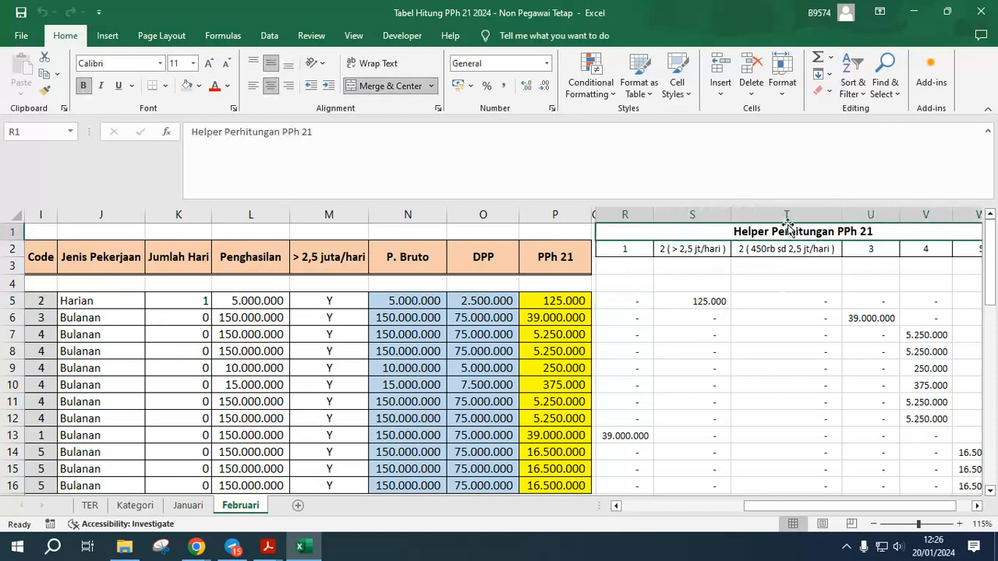
left_click(624, 296)
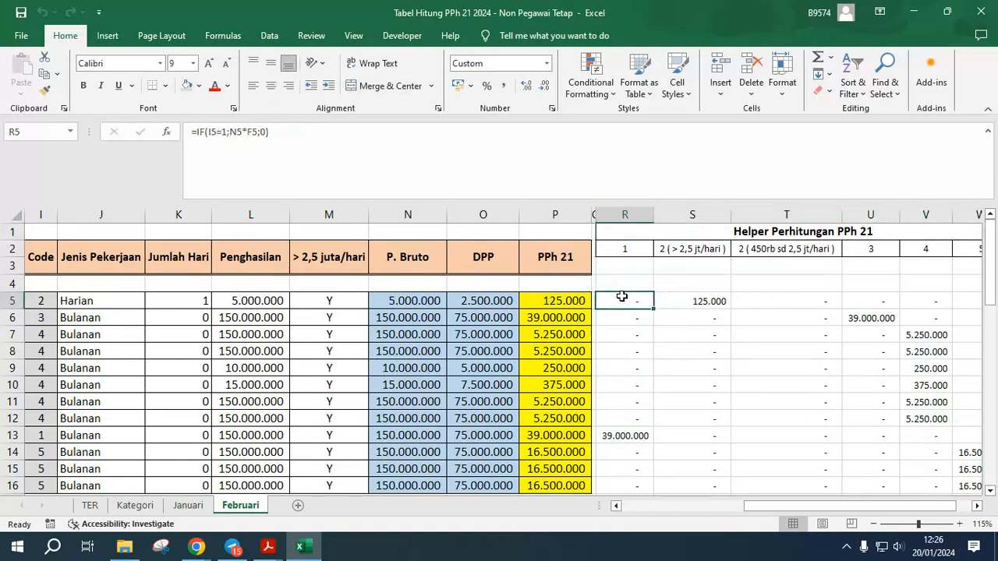
Compare the Code entries 2, 3, 4 and 5 in column I with their matching Helper Perhitungan PPh 21 columns.
left_click(45, 301)
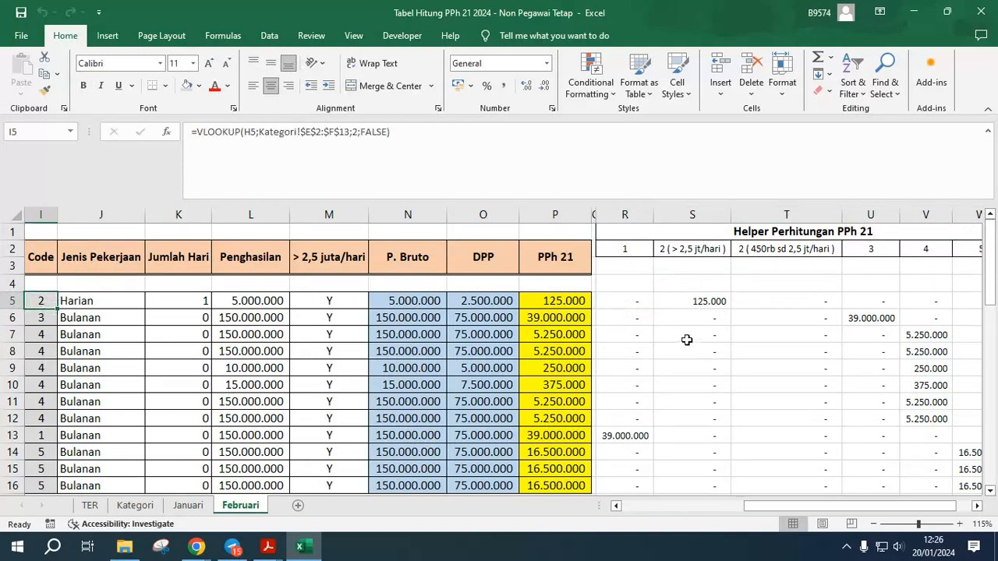
left_click(692, 301)
left_click(756, 303, "ctrl")
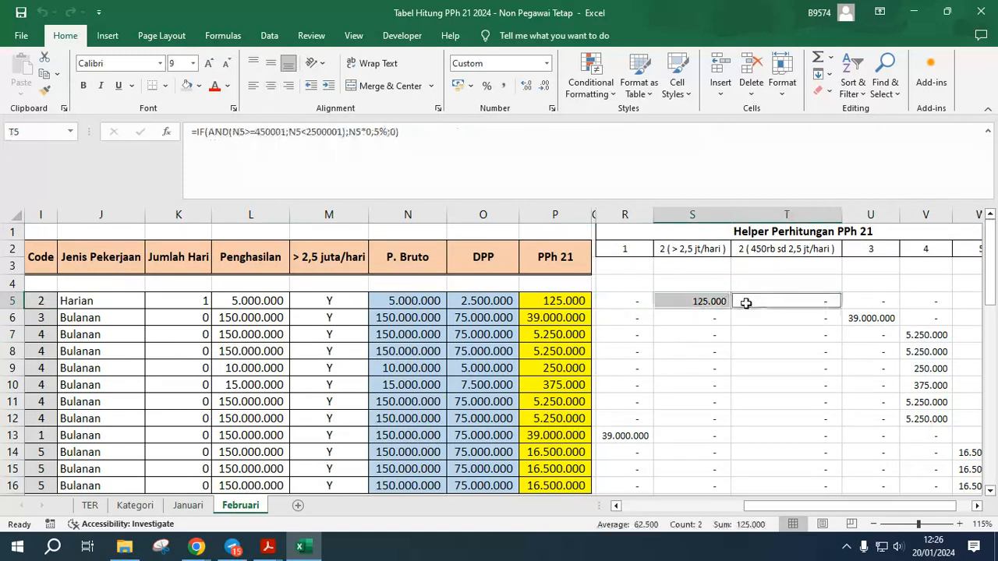
left_click(44, 319)
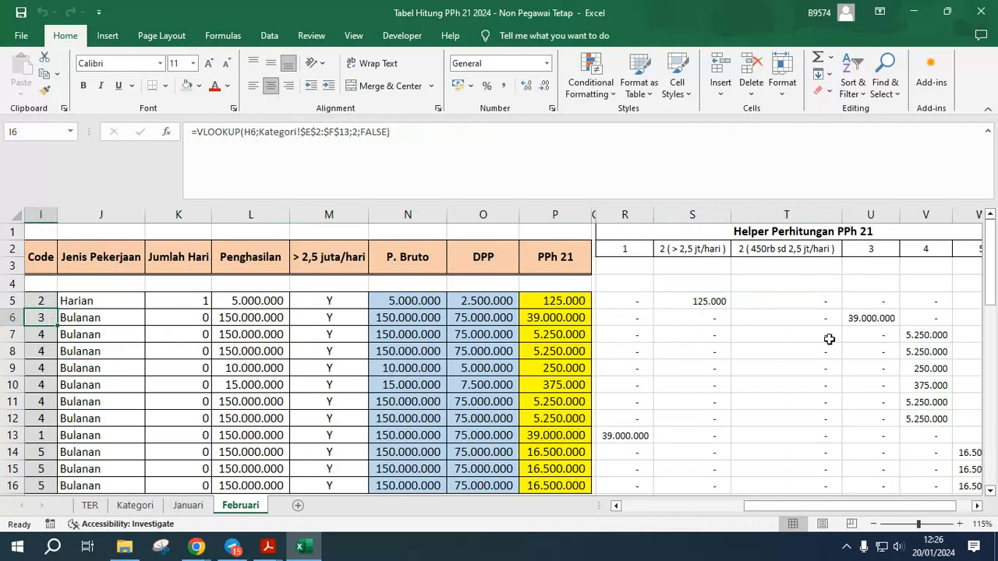
left_click(883, 318, "ctrl")
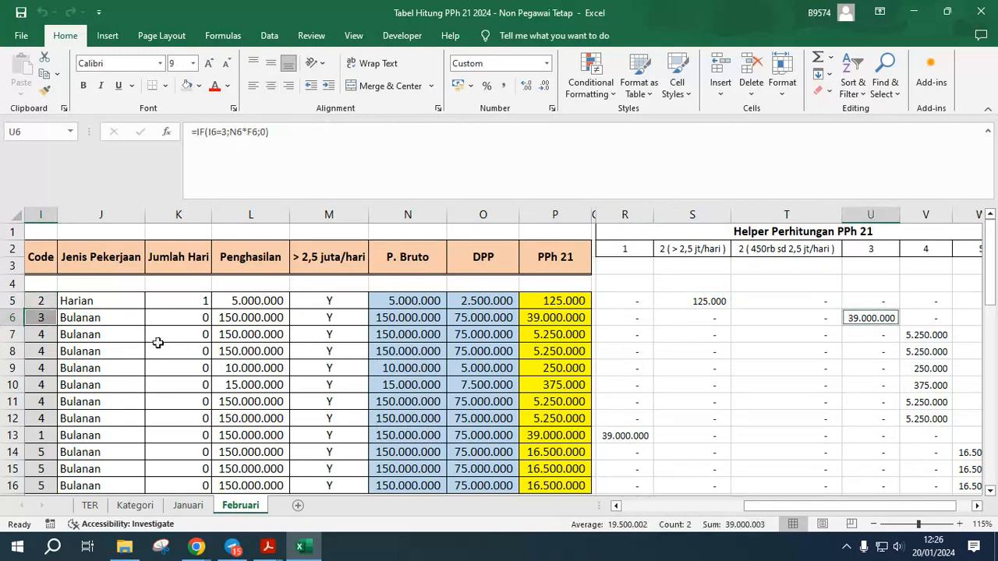
left_click(43, 335)
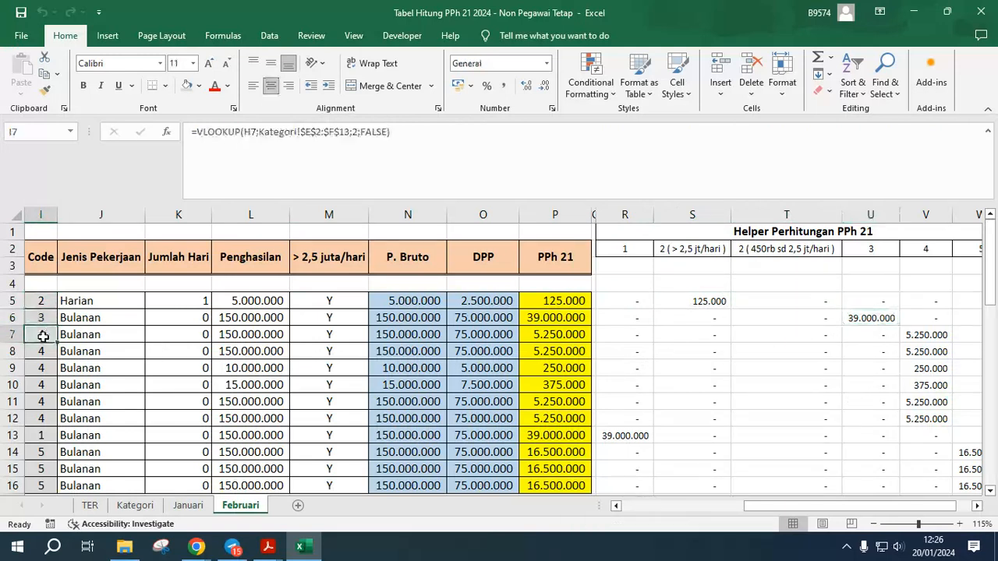
left_click(923, 334, "ctrl")
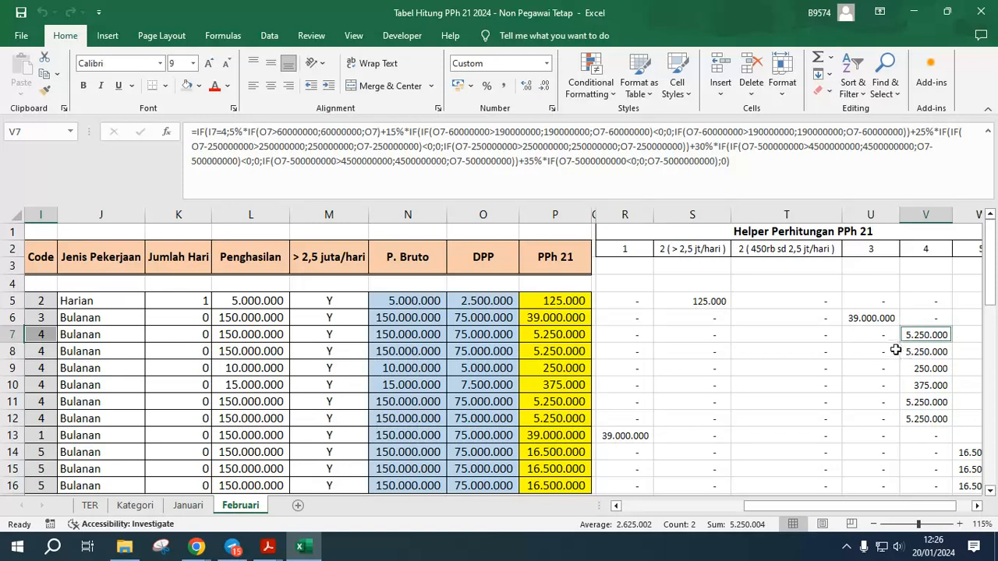
left_click(43, 453)
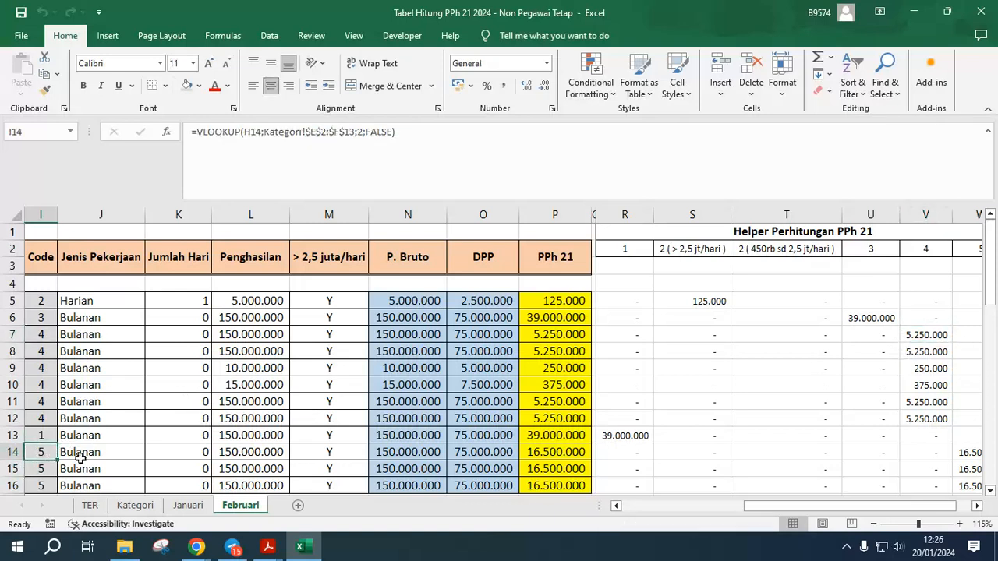
left_click(966, 434)
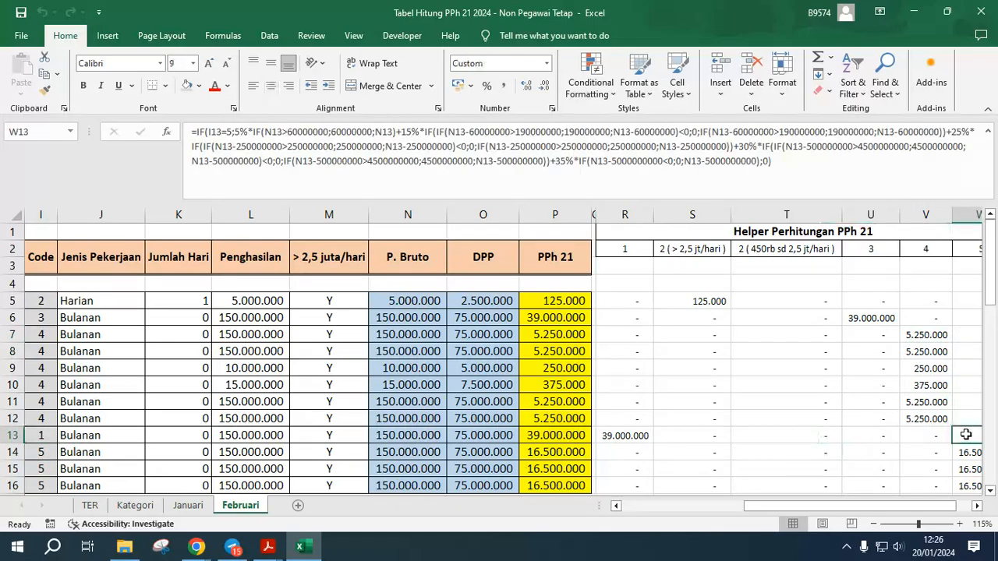
key("Right")
left_click(871, 243)
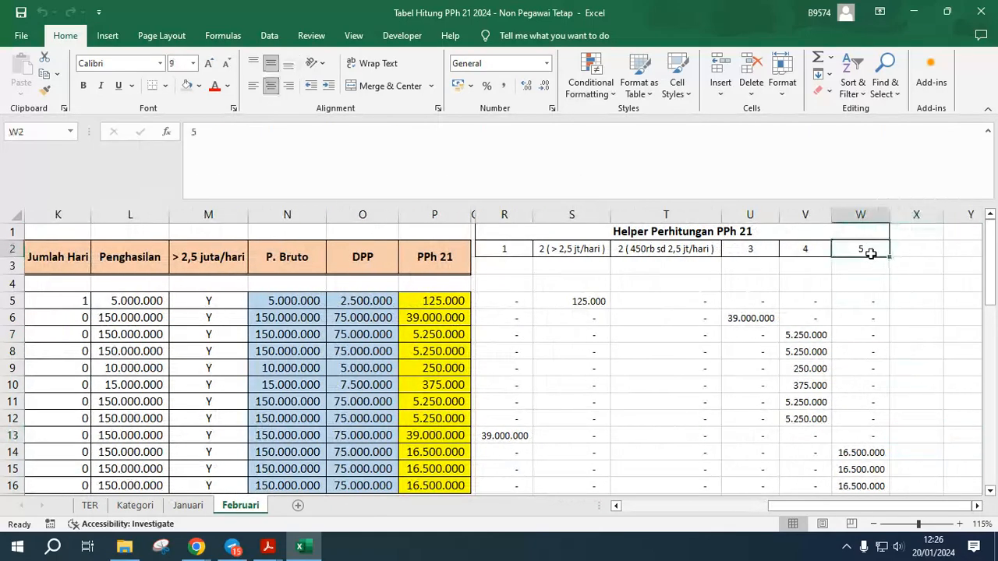
Duplicate the last filled row, row 16, into row 17 of the Februari sheet.
left_click(647, 505)
left_click(321, 374)
scroll(322, 374, "down", 4)
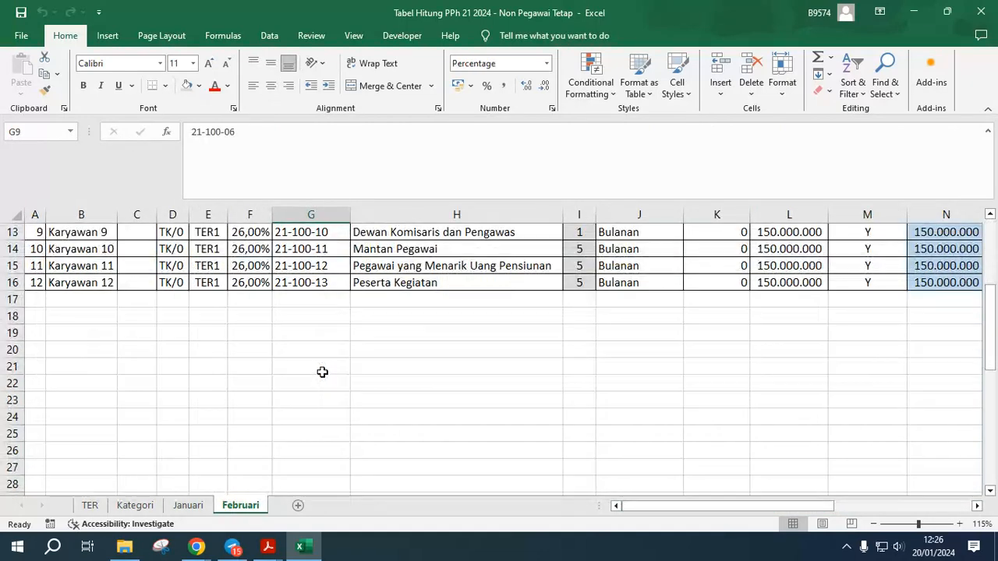
left_click(6, 298)
key("ctrl+d")
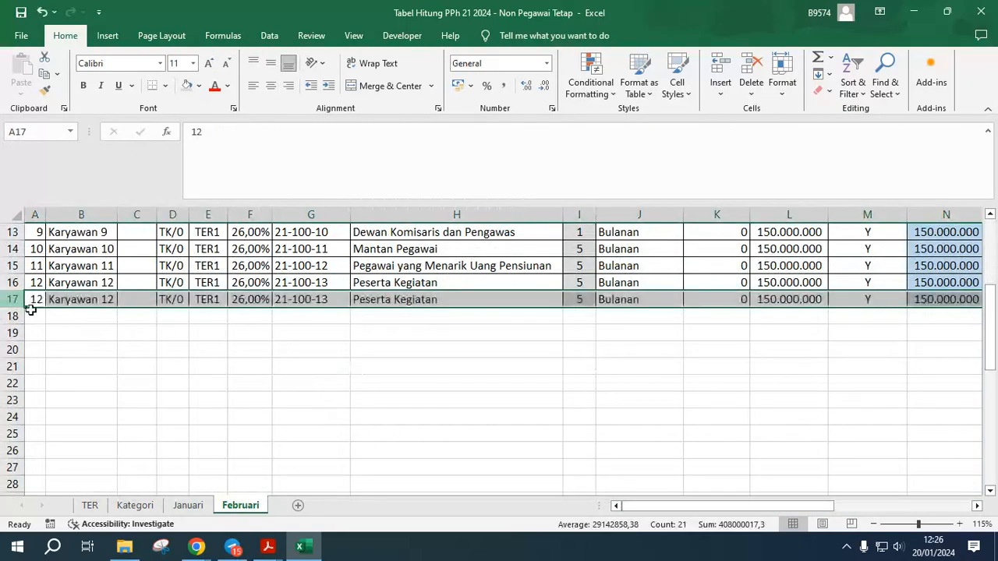
left_click(81, 349)
Number the new row 17 as 13 and set its Nama to Karyawan 13.
left_click(37, 301)
type("13")
key("Tab")
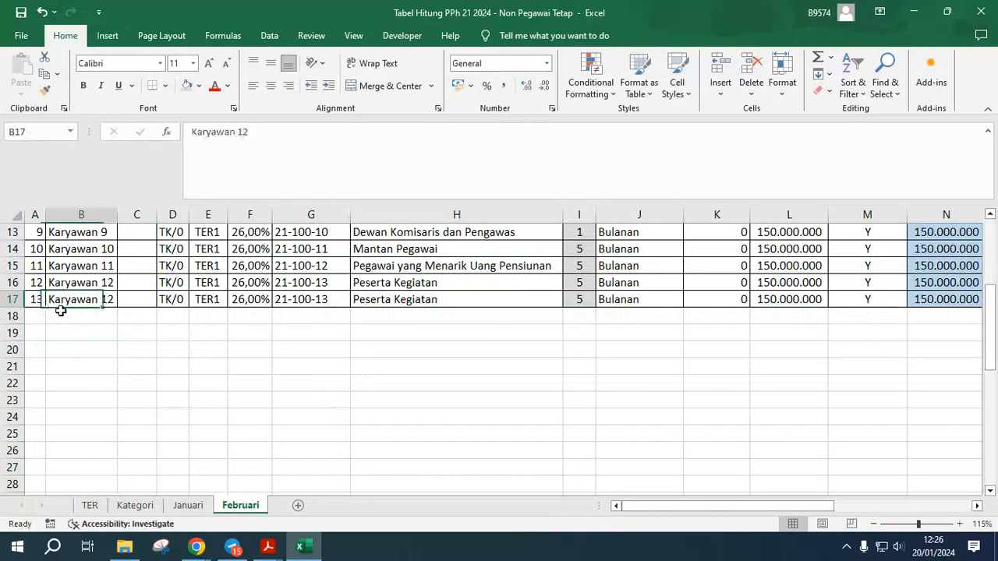
key("F2")
key("BackSpace")
key("Tab")
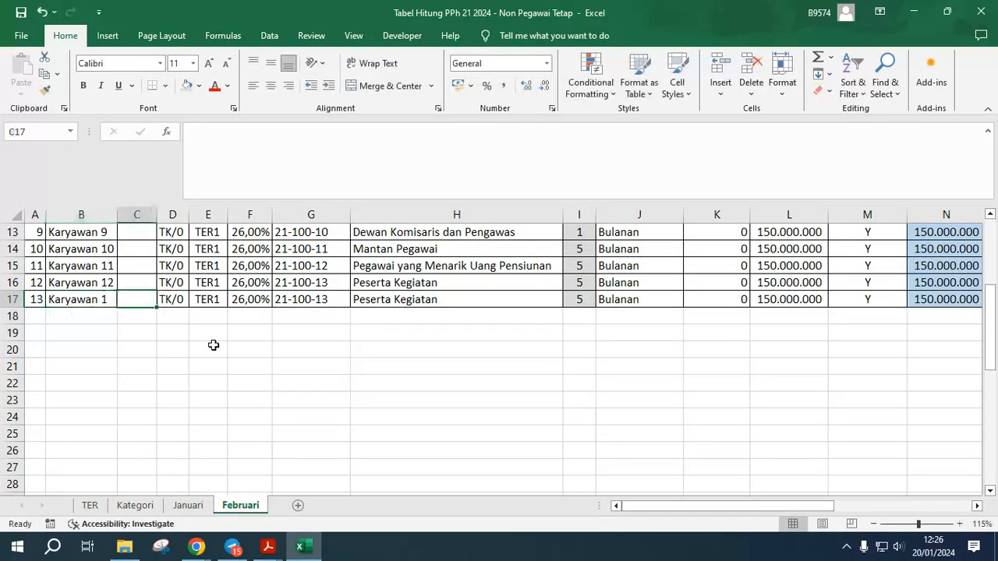
key("shift+Tab")
key("F2")
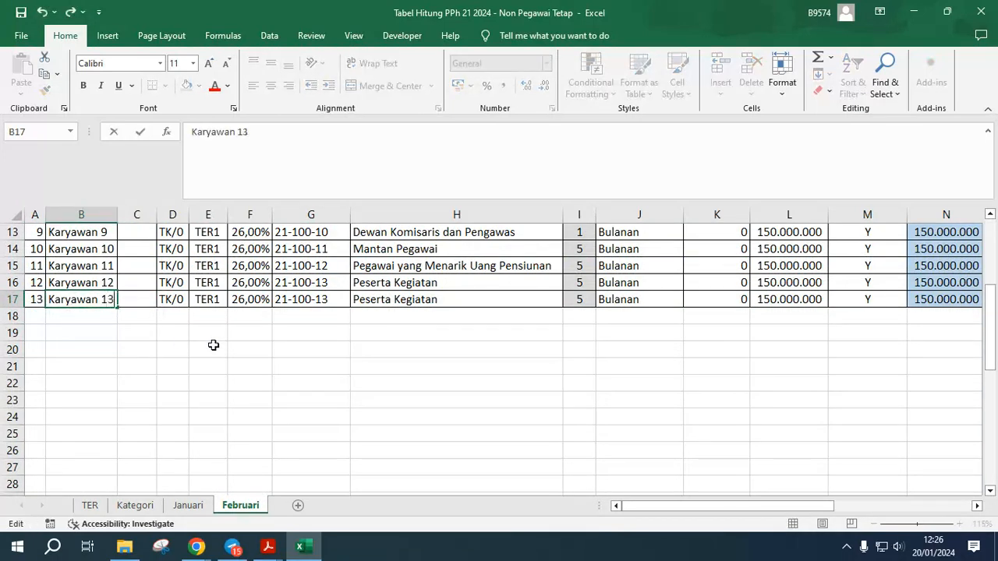
type("3")
key("Tab")
Set the PTKP status of Karyawan 13 in D17 to K/3.
key("Tab")
type("K")
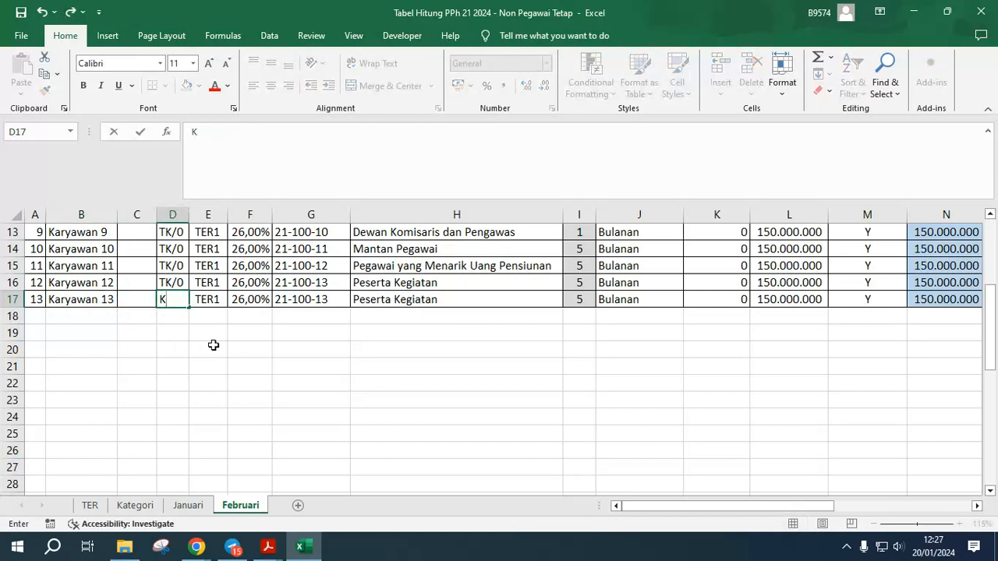
key("Tab")
key("shift+Tab")
key("Tab")
key("shift+Tab")
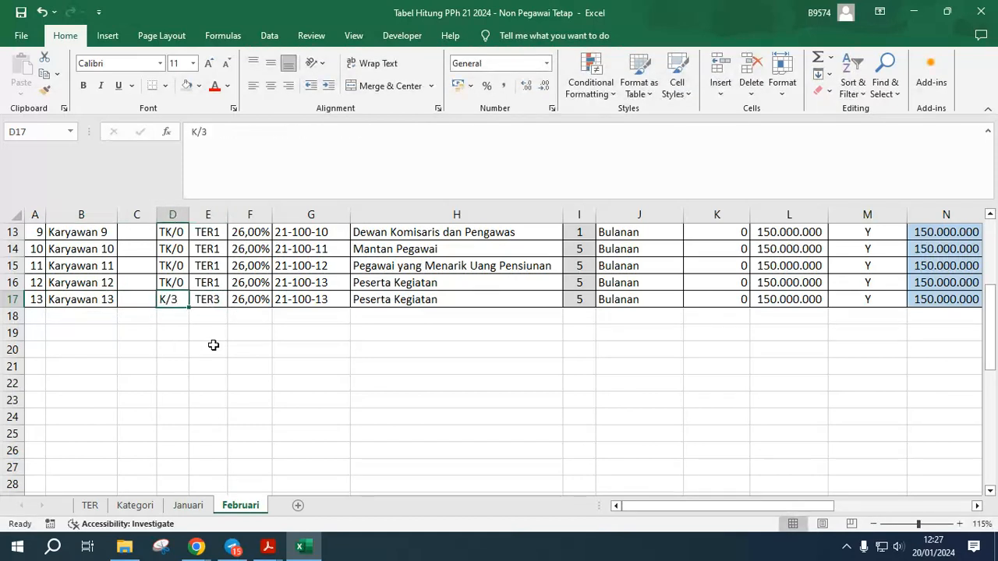
Check the TER Gol and Tarif formulas in row 17 and go through the columns that follow.
key("Tab")
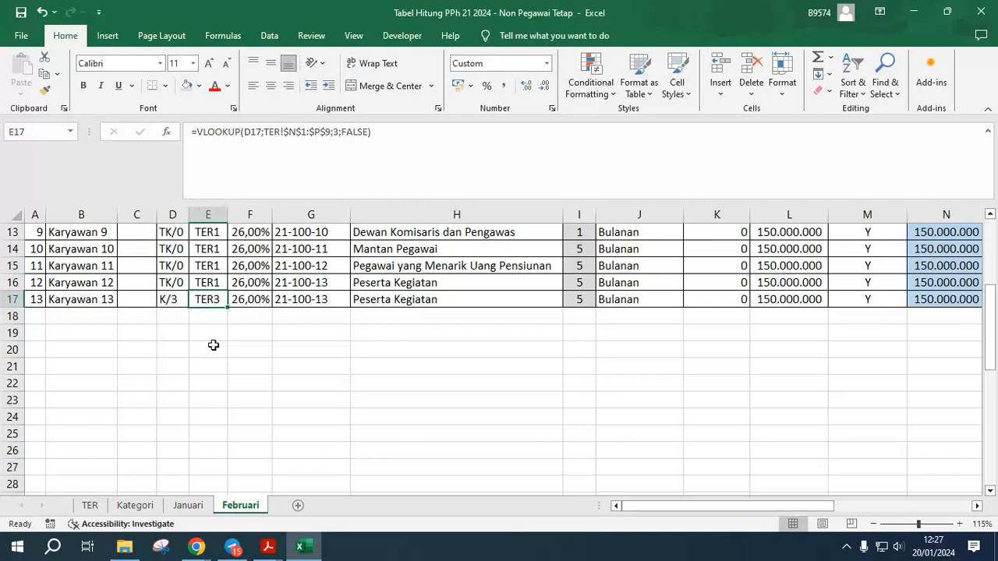
key("Tab")
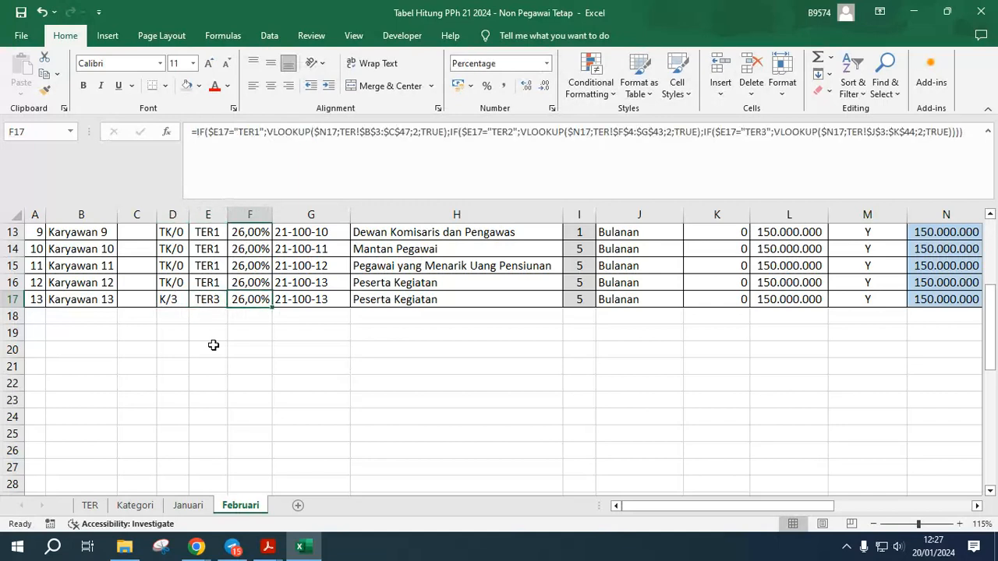
key("Tab")
key("Tab")
key("Tab")
key("Tab")
key("Tab")
key("Tab")
key("shift+Tab")
key("Tab")
Choose tax object 21-100-04 as the Objek Pajak in G17.
left_click(283, 294)
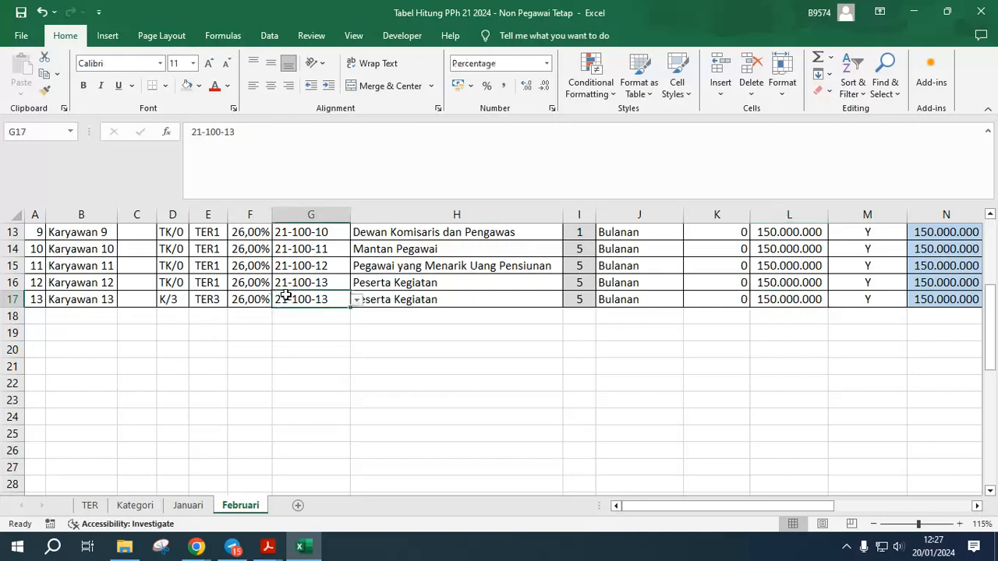
left_click(356, 301)
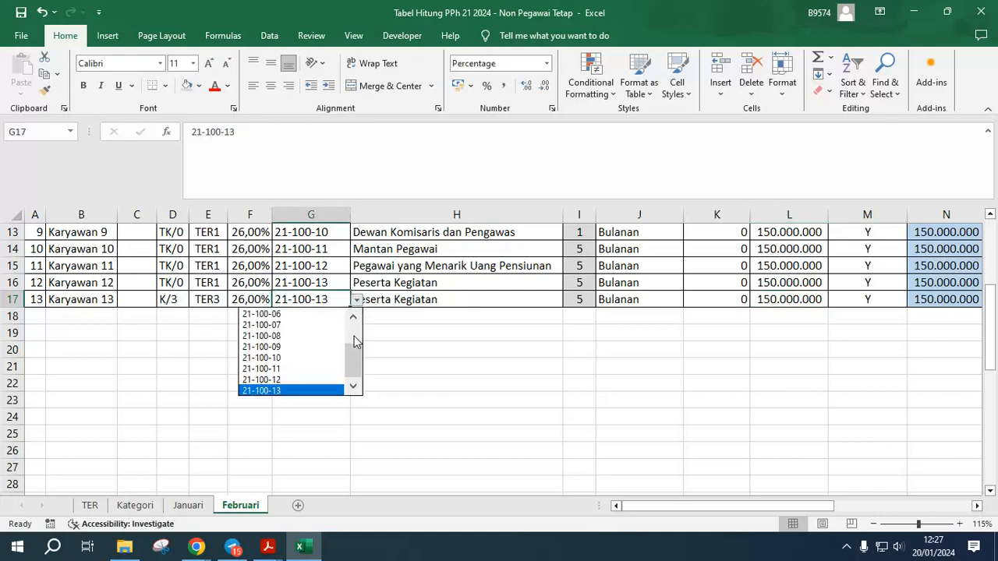
scroll(357, 363, "up", 1)
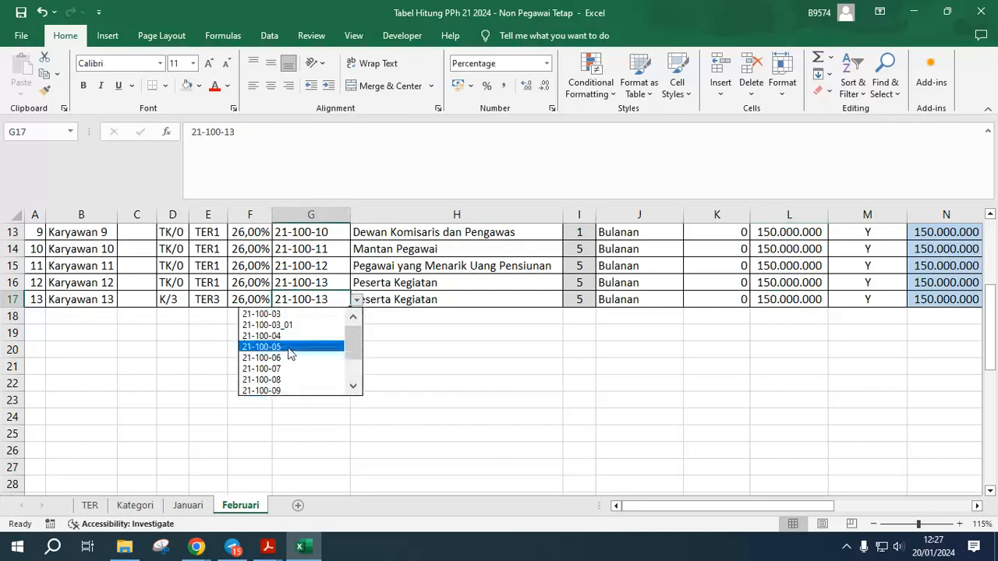
left_click(285, 335)
Set the Objek Pajak in G17 to 21-100-07 and check its Kategori in H17.
scroll(398, 340, "up", 1)
scroll(398, 341, "up", 2)
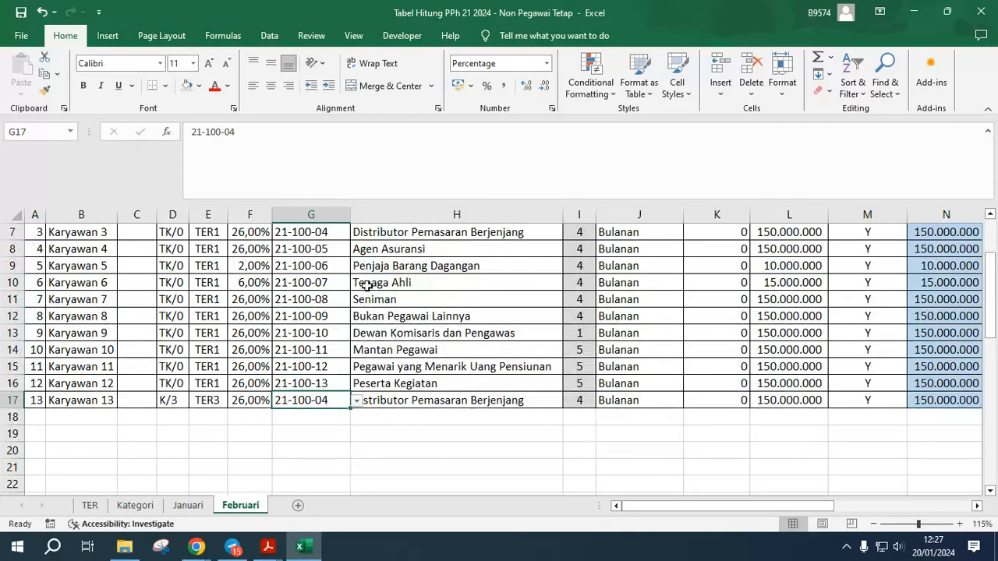
left_click(356, 400)
left_click(317, 457)
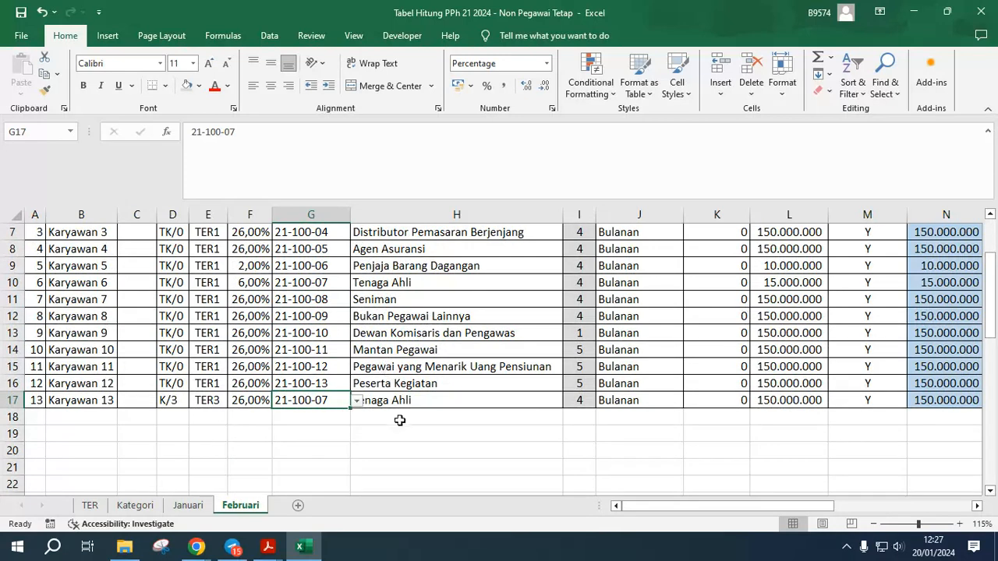
left_click(450, 402)
Set the Jenis Pekerjaan of Karyawan 13 in J17 to Harian.
left_click(642, 396)
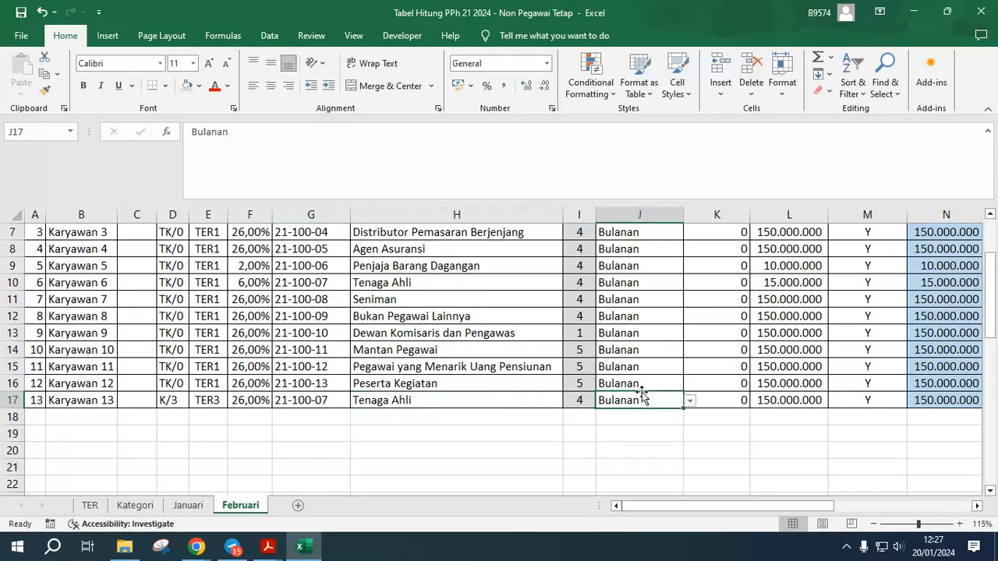
left_click(690, 401)
left_click(679, 425)
left_click(689, 401)
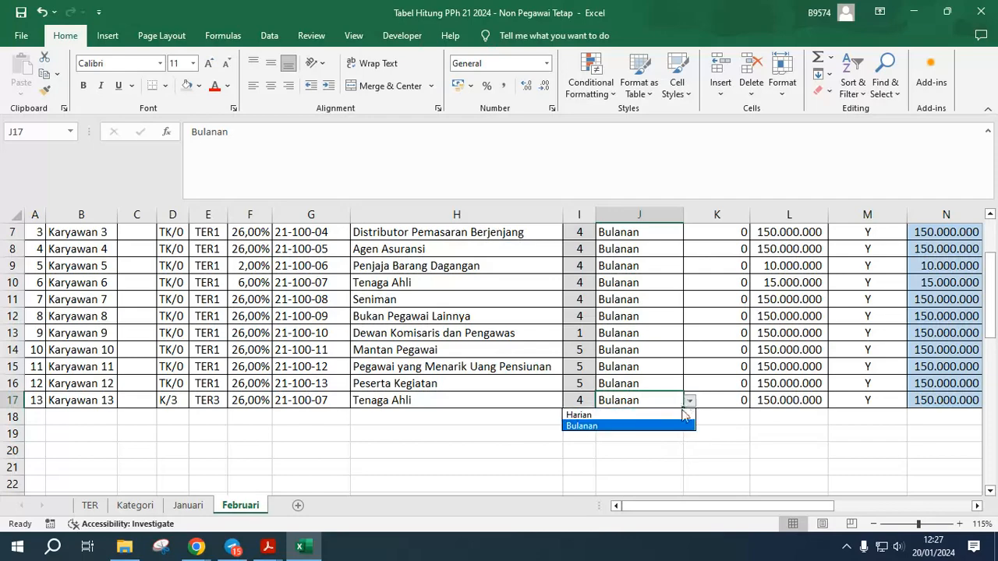
left_click(667, 415)
Compare row 17 with the Pegawai Tidak Tetap - Harian row, including its Jumlah Hari and Code.
scroll(516, 347, "up", 2)
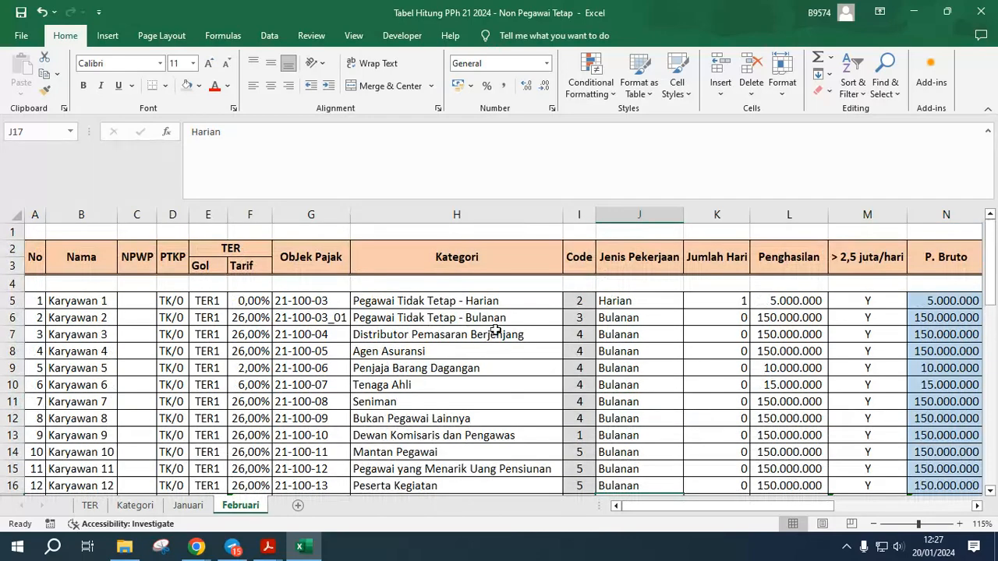
left_click(458, 299)
scroll(457, 296, "down", 1)
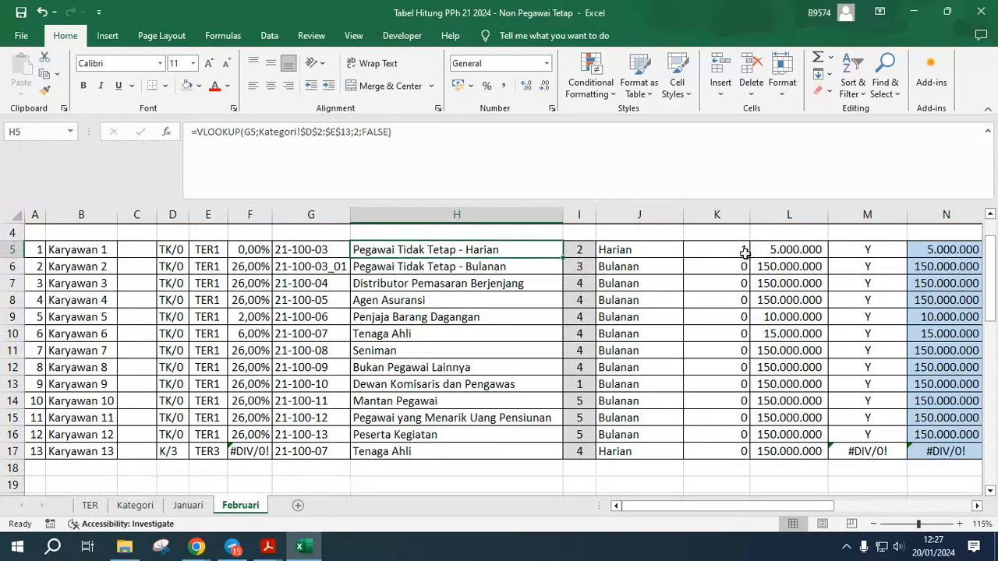
left_click(739, 249)
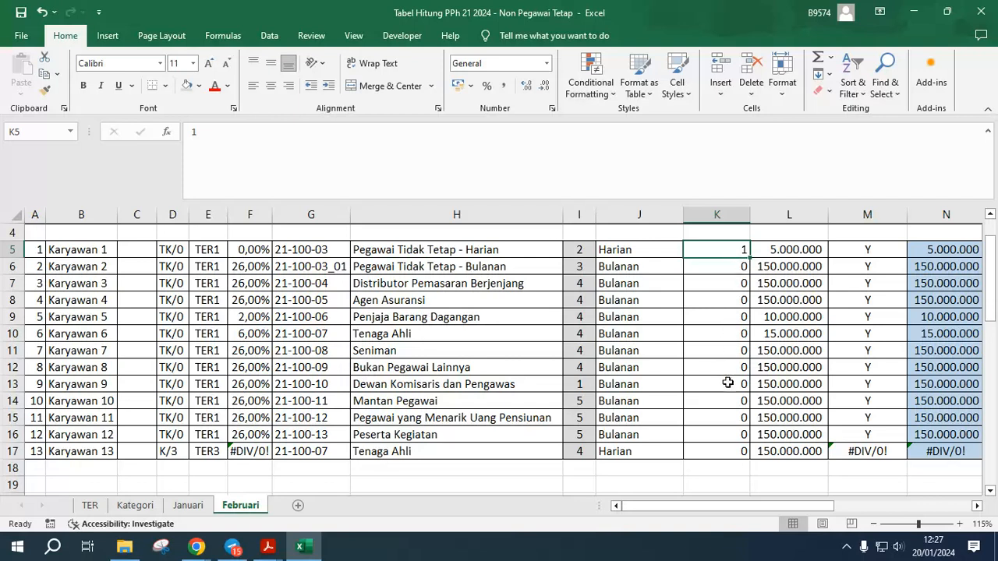
left_click(591, 447)
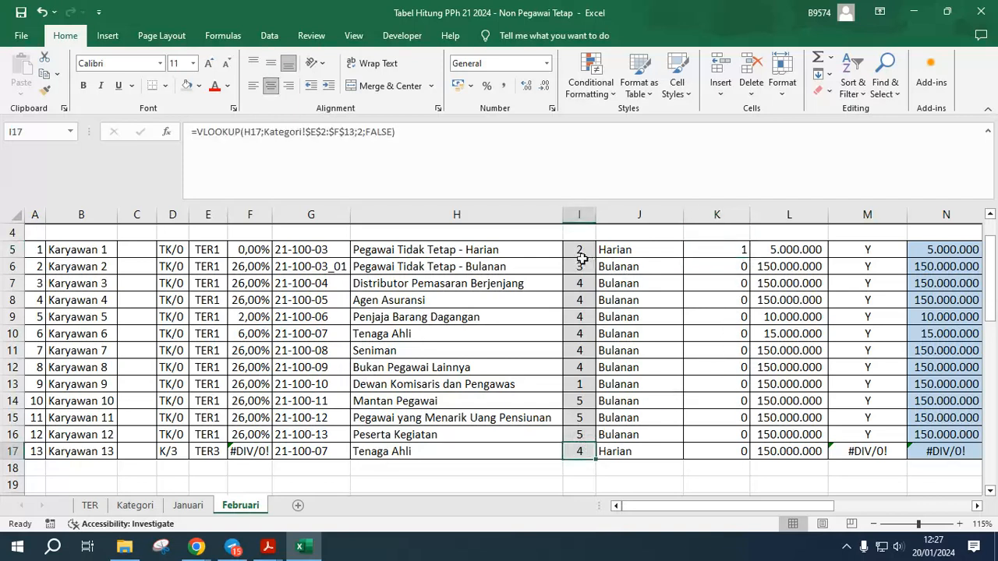
Undo the last Jenis Pekerjaan change in row 17.
left_click(787, 452)
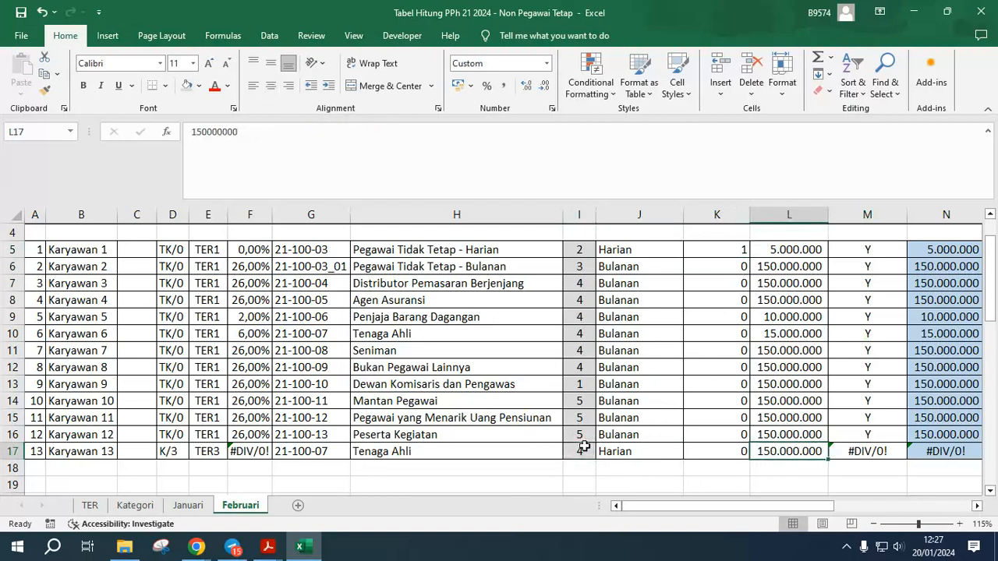
left_click(624, 454)
left_click(728, 452)
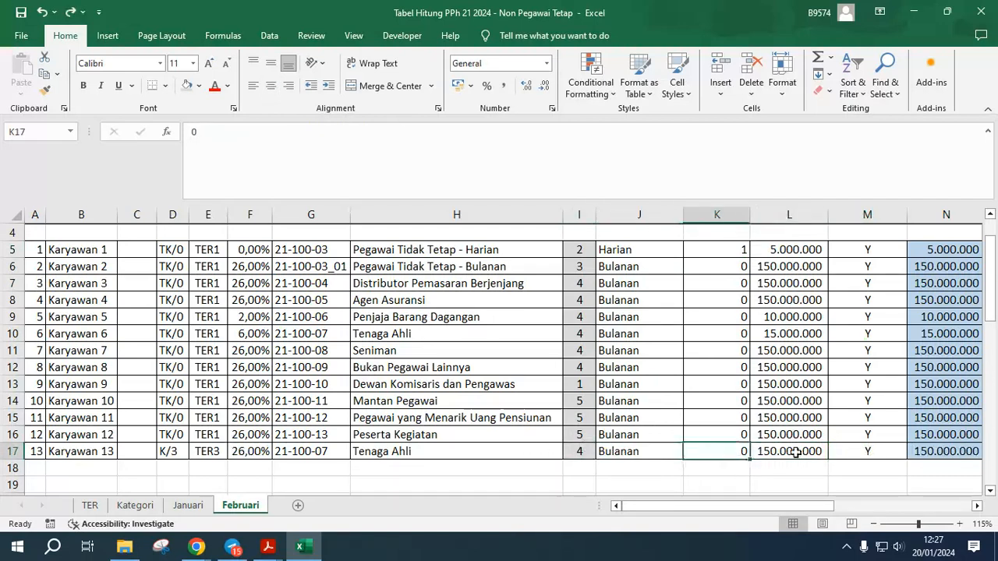
Set the Penghasilan of Karyawan 13 in L17 to 50000000.
left_click(796, 452)
type("5000000")
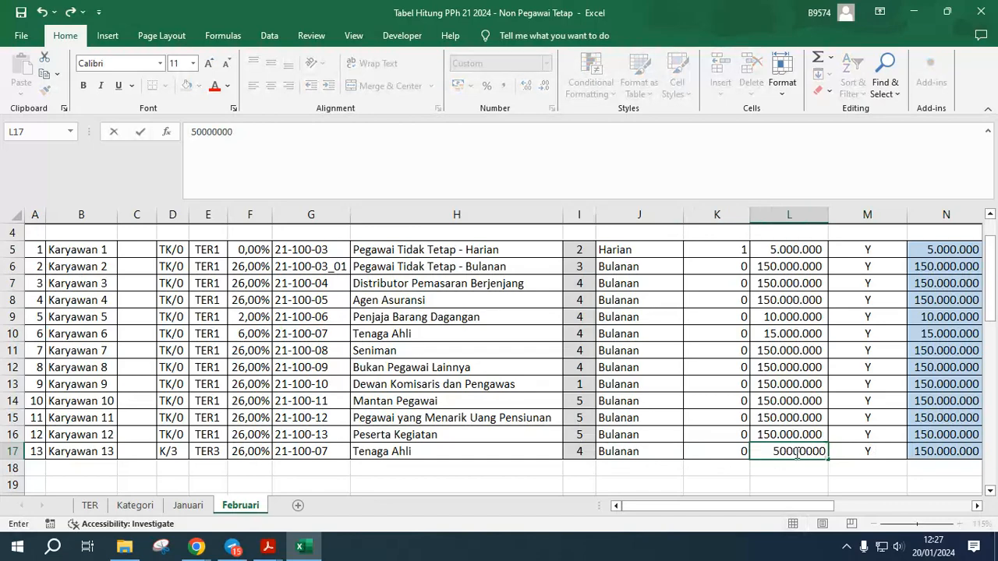
key("Tab")
Examine the P. Bruto, DPP and PPh 21 results and formulas for Karyawan 13 in row 17.
key("Tab")
key("Tab")
key("Tab")
key("Tab")
key("Tab")
key("Left")
key("Left")
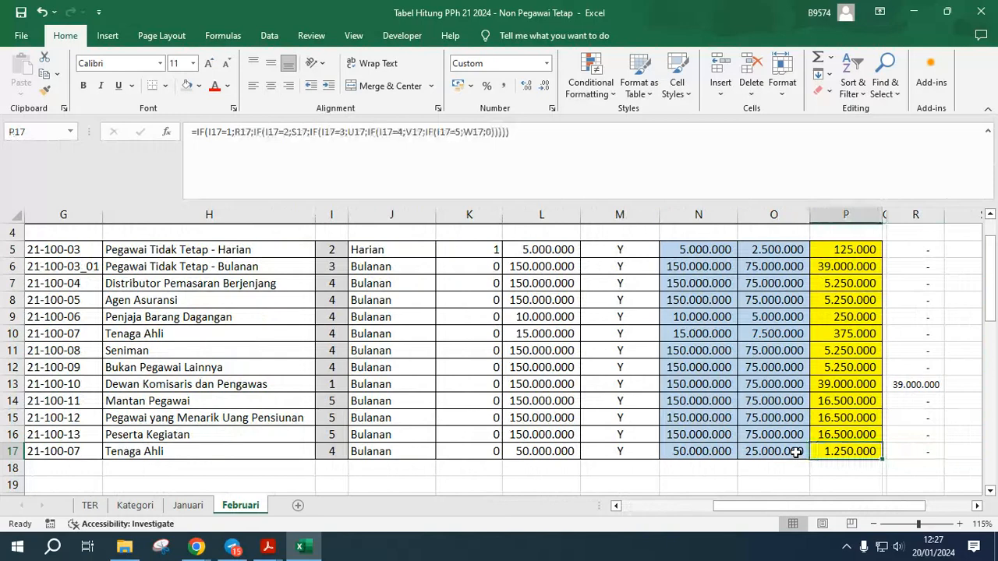
key("Left")
key("Left")
key("Left")
key("Left")
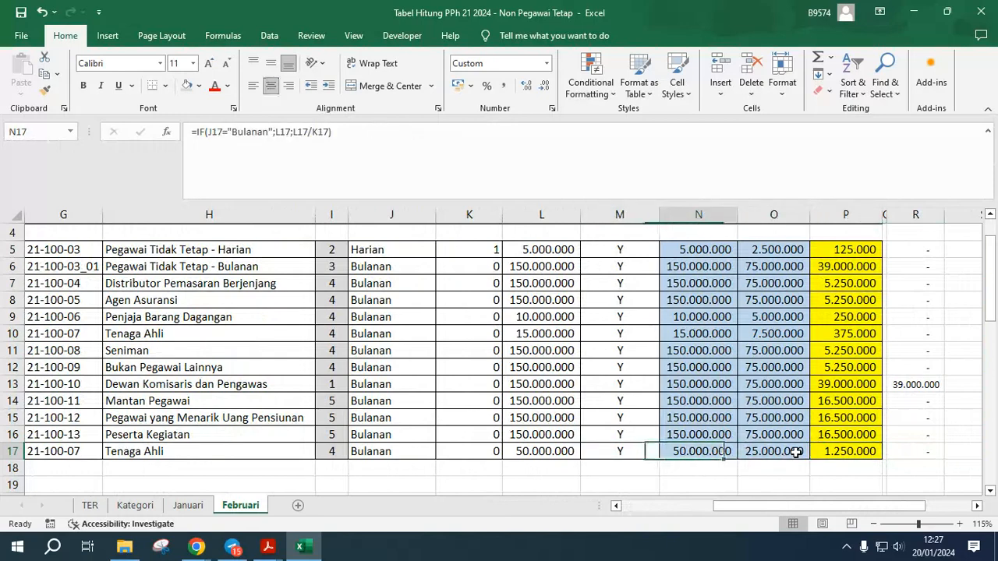
key("Right")
key("Right")
key("Right")
key("Right")
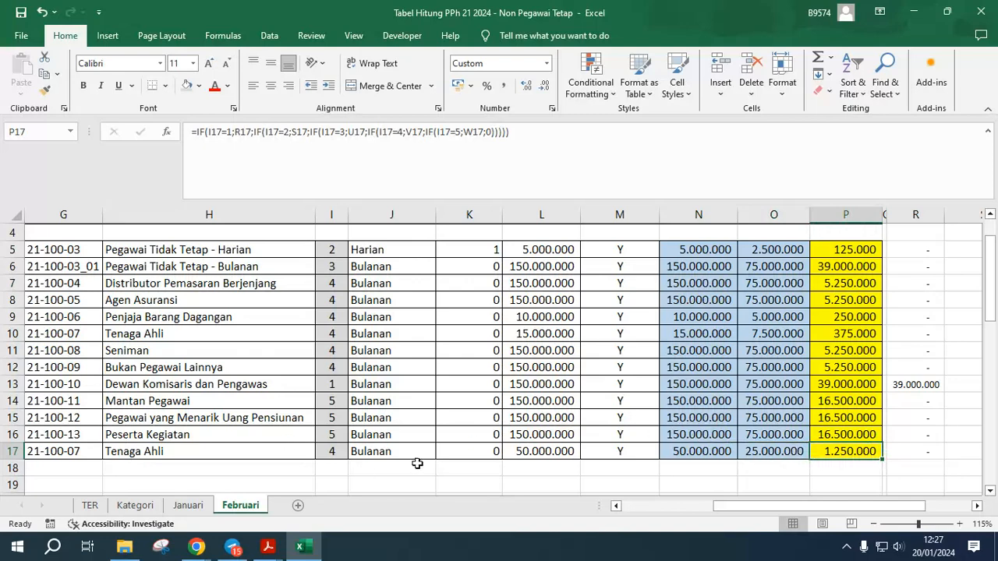
Look up the Bukan Pegawai formula in the Rumus PPh 21 PDF and compare it with P. Bruto and DPP in Excel row 17.
left_click(267, 547)
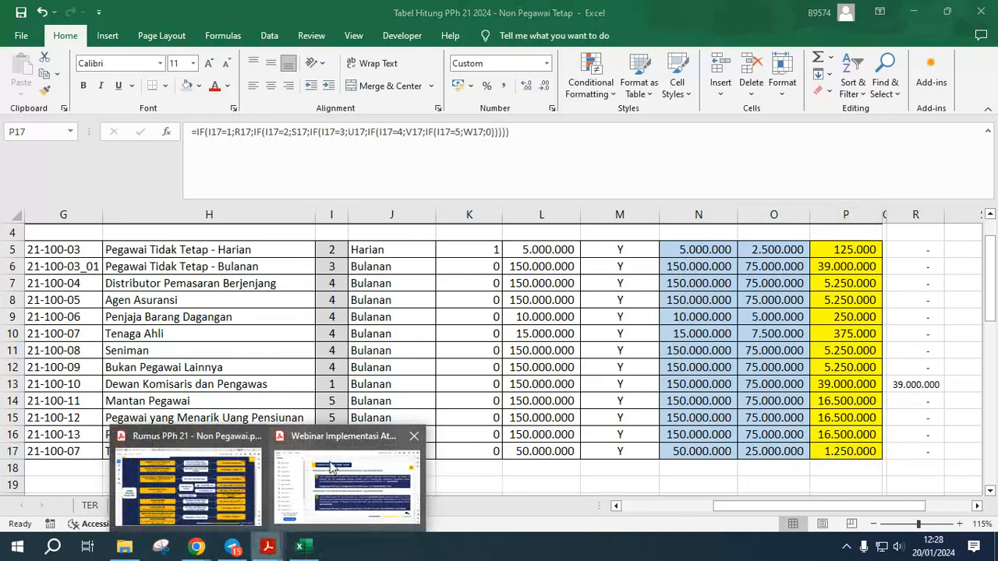
left_click(229, 487)
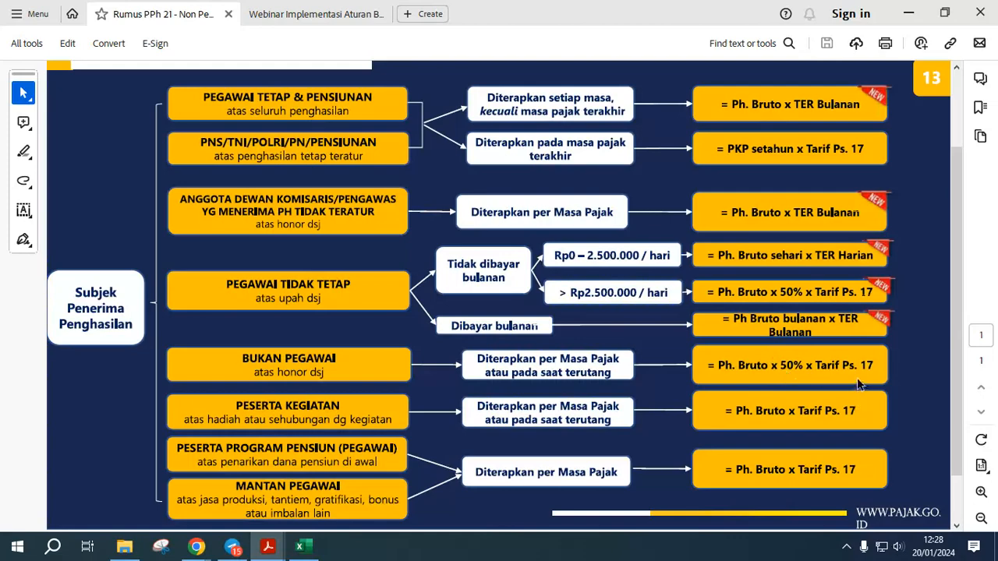
key("alt+Tab")
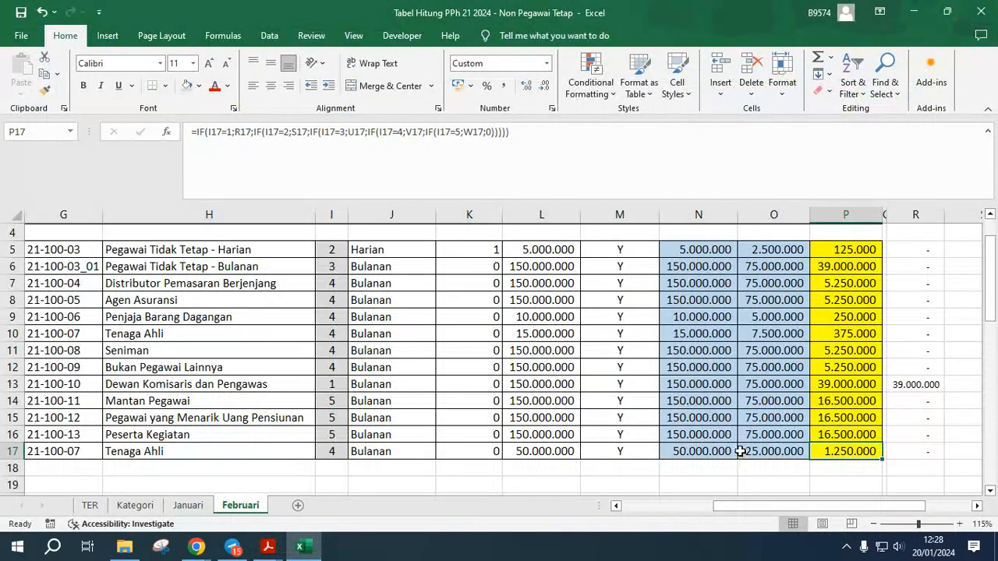
left_click(745, 456)
left_click(677, 454)
left_click(784, 453)
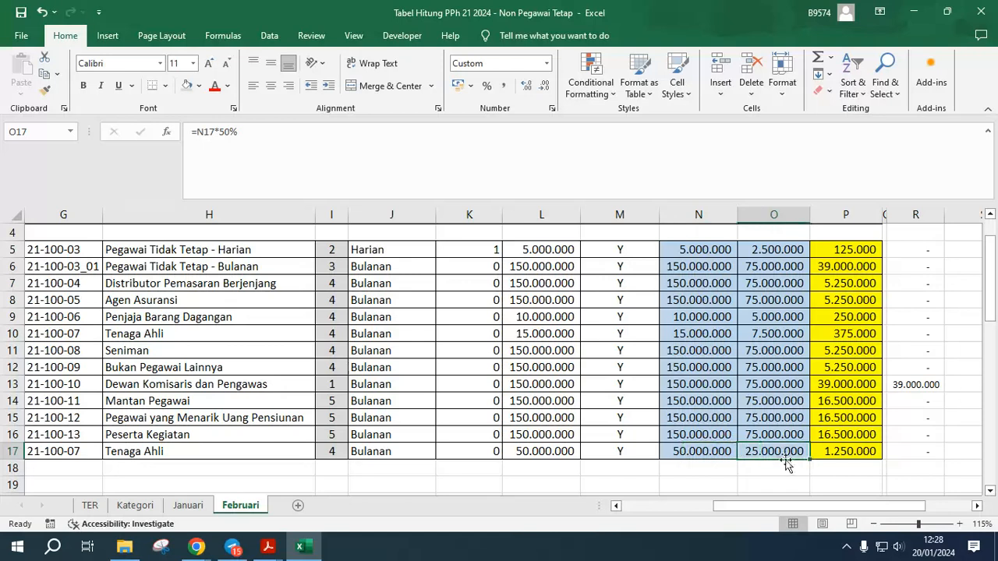
Enter the check formula =O17*5% in cell O18 below the DPP of Karyawan 13.
left_click(782, 467)
type("=")
key("Up")
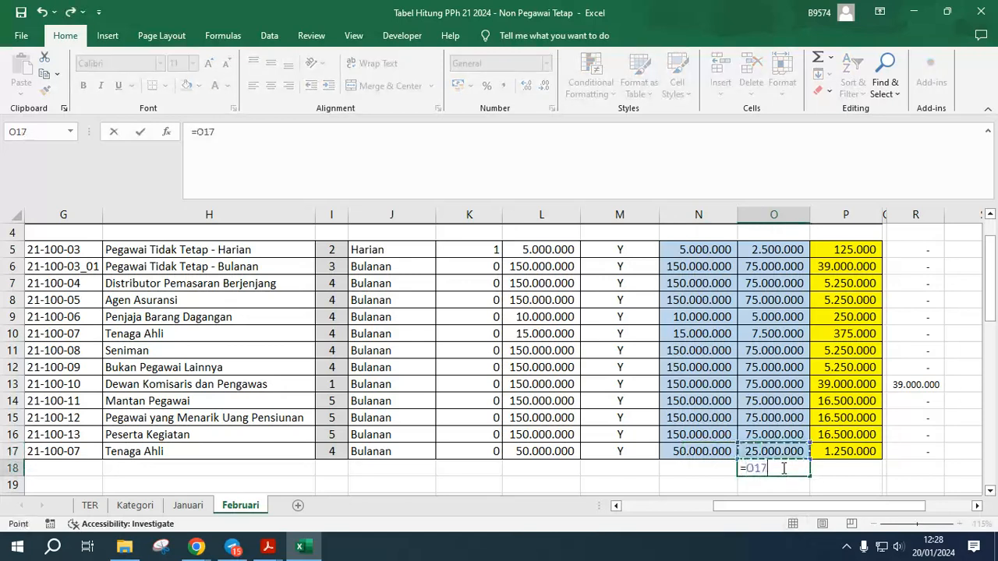
type("*5")
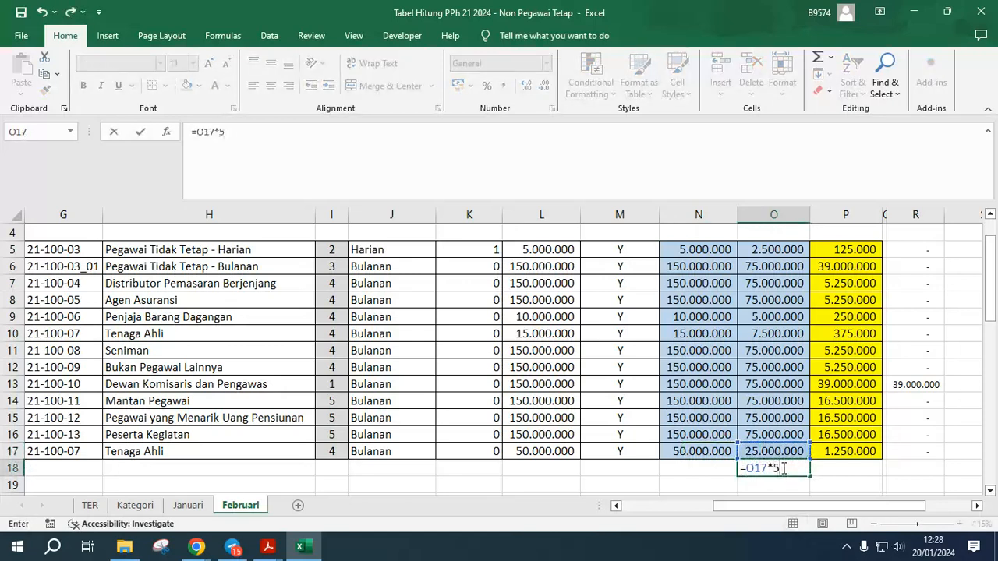
type("%")
key("ctrl+Return")
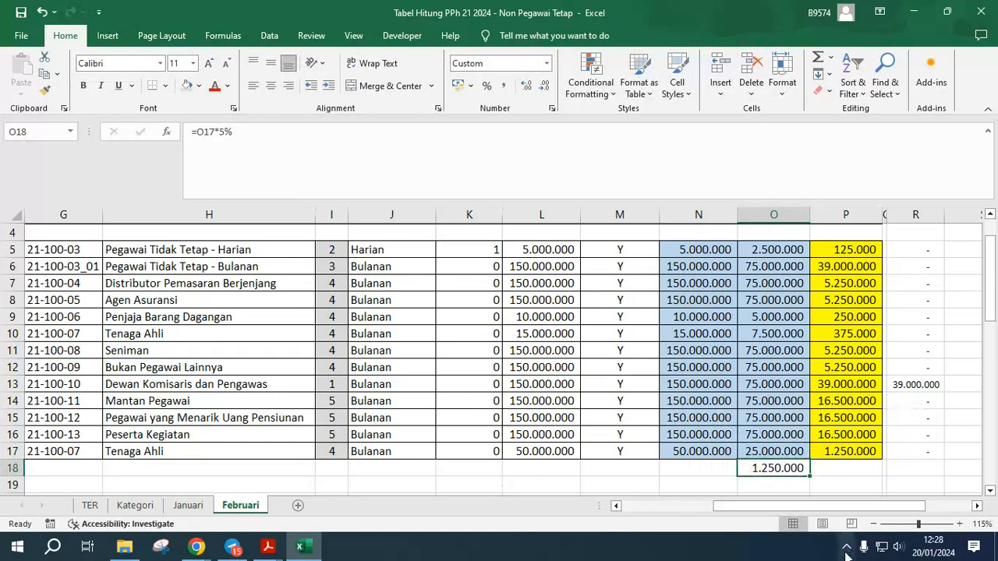
Clear the check formula from O18 and return to the PPh 21 cell P17.
key("F2")
key("Escape")
key("Delete")
key("Right")
key("Up")
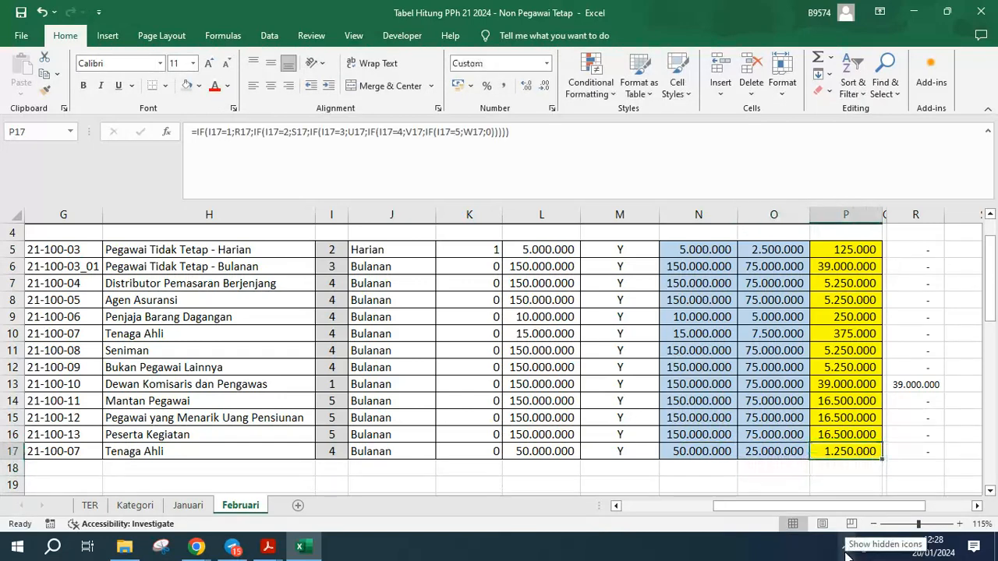
Examine the helper cells of row 17 under Helper Perhitungan PPh 21, including the code 4 formula in V17.
key("Right")
key("Right")
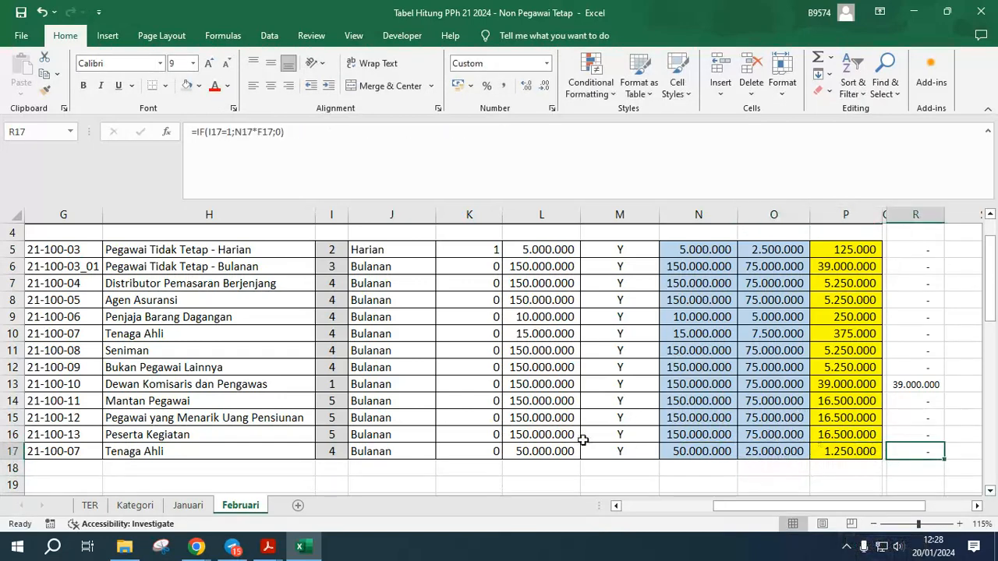
left_click(849, 444)
left_click(321, 449)
key("Right")
key("Right")
key("Right")
key("Right")
key("Right")
key("Right")
key("Right")
key("Right")
key("Right")
key("Right")
key("Right")
key("Right")
key("Right")
key("Right")
key("Right")
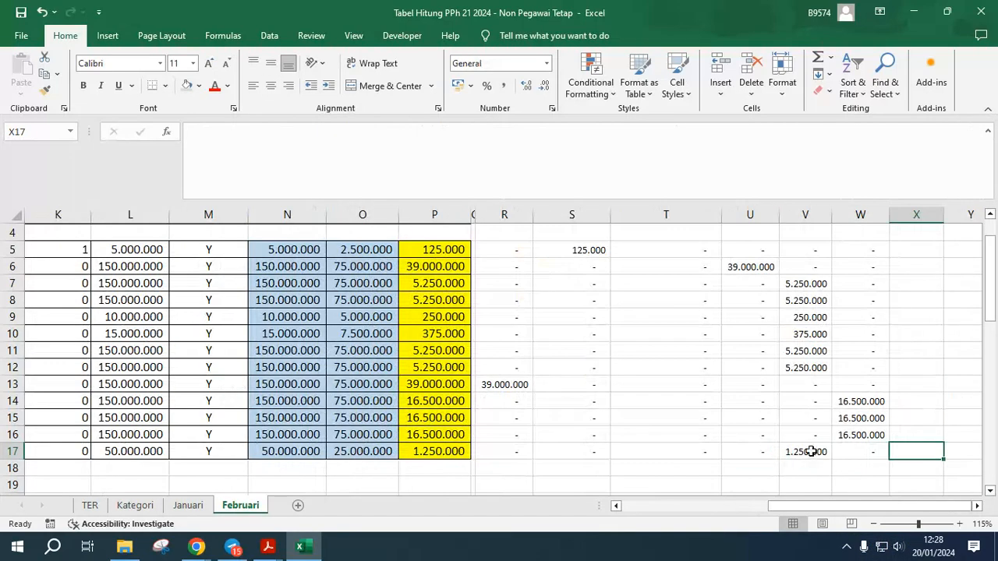
left_click(811, 451)
scroll(791, 473, "up", 1)
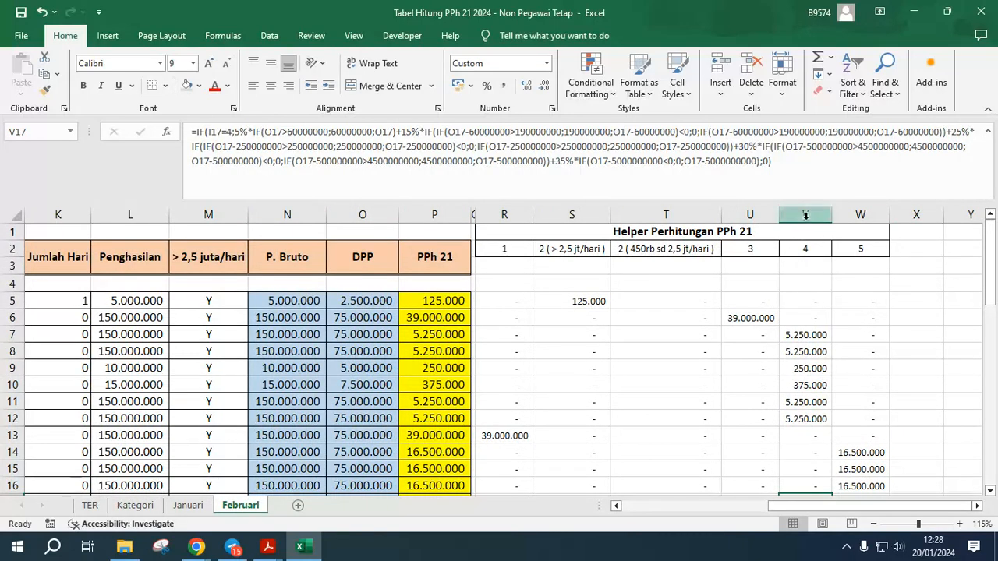
scroll(258, 356, "down", 3)
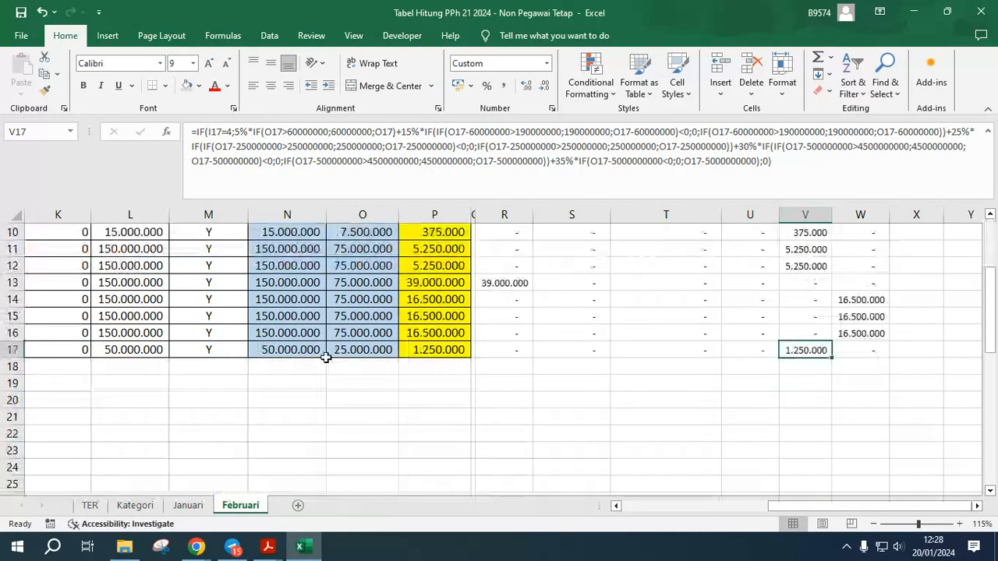
Hide the helper columns R to W and undo the hiding.
left_click(503, 219)
left_click(862, 216, "shift")
right_click(861, 218)
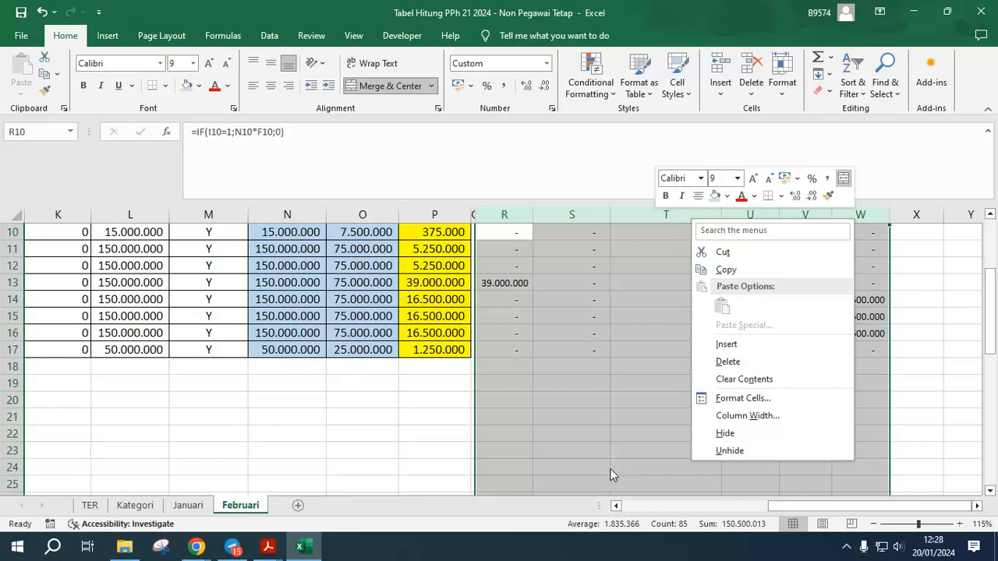
key("h")
key("ctrl+z")
scroll(644, 351, "up", 3)
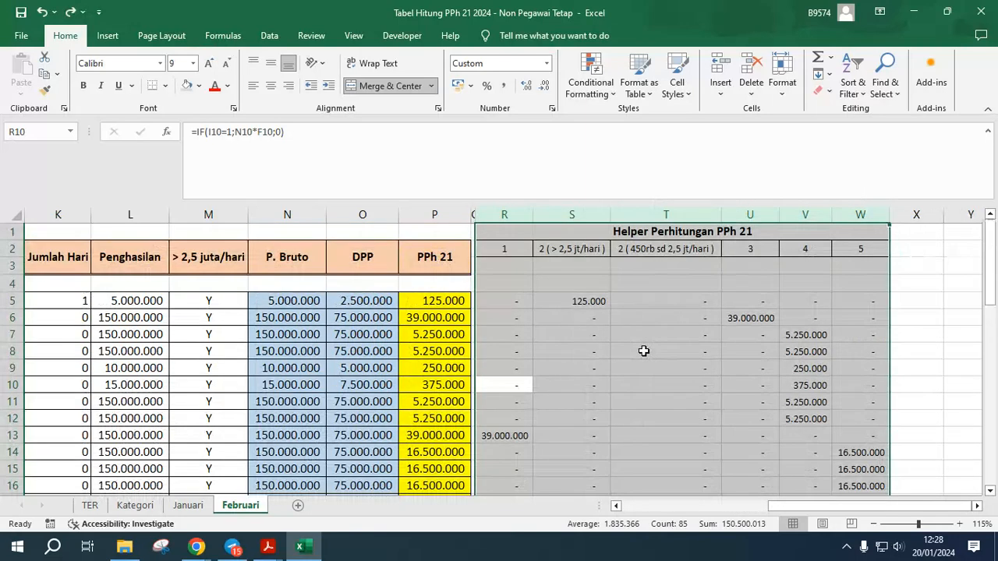
scroll(483, 361, "down", 2)
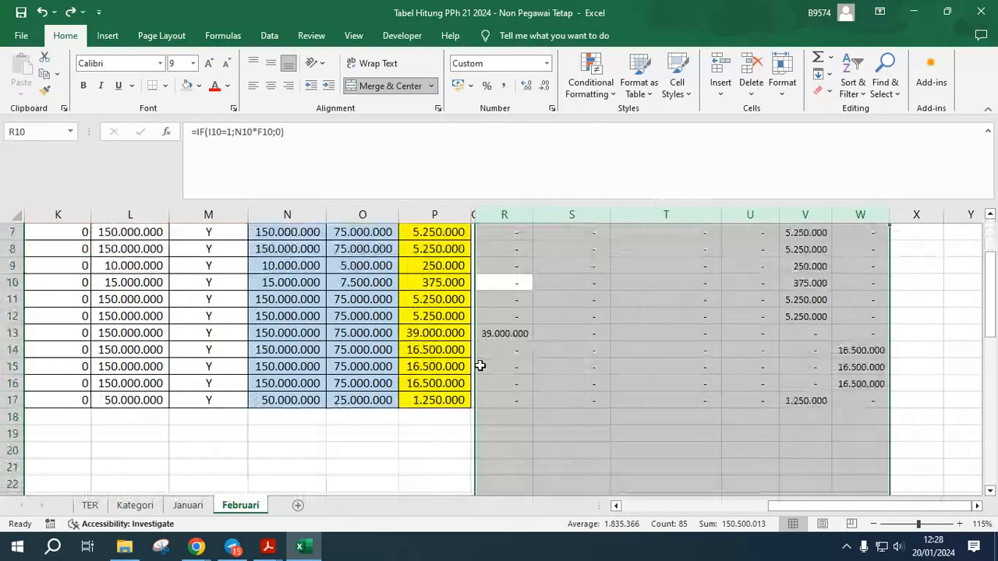
Compare the PPh 21 formula in P17 with the helper cells R17:W17 it refers to.
left_click(429, 400)
scroll(431, 400, "up", 1)
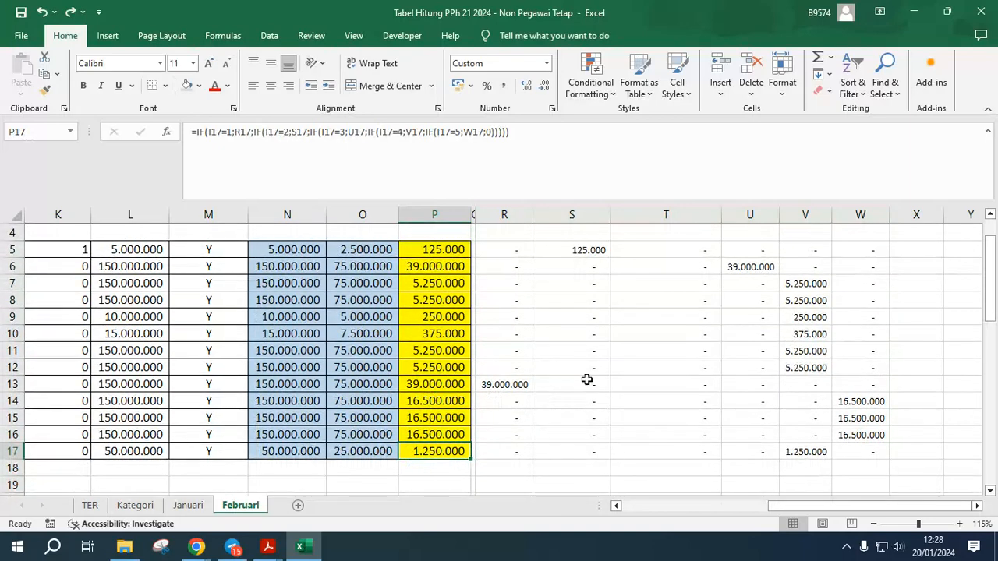
scroll(468, 401, "down", 3)
left_click(524, 296)
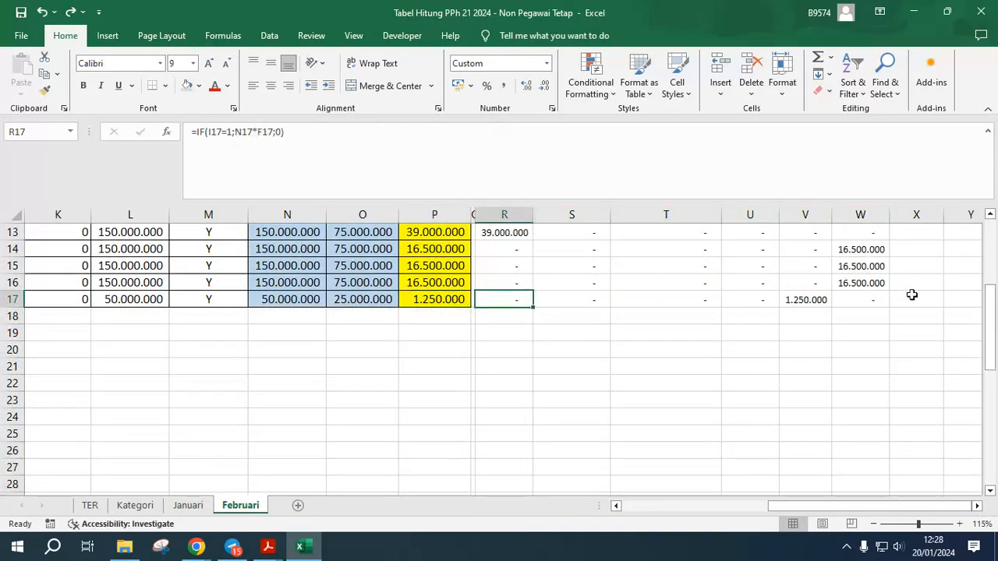
left_click(865, 299, "shift")
scroll(866, 359, "up", 4)
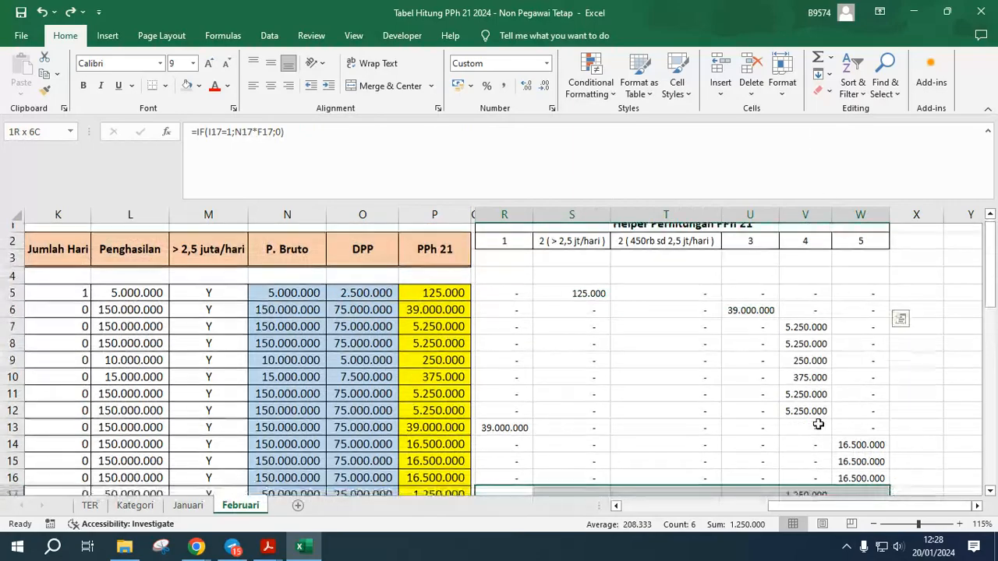
scroll(818, 424, "down", 4)
left_click(425, 305)
scroll(428, 328, "up", 4)
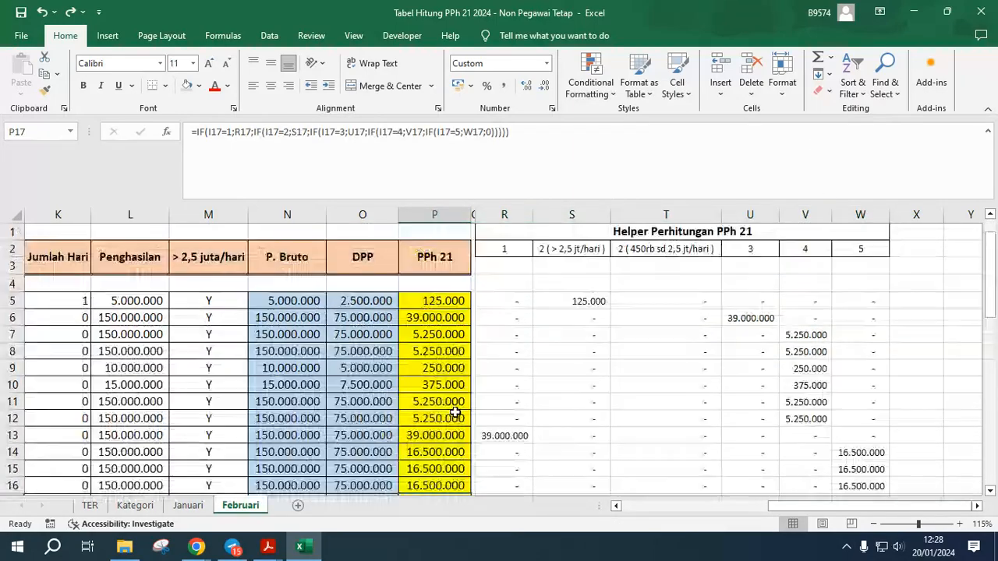
Fill the > 2,5 juta/hari cells M5:M17 with the same grey as the Code column.
left_click(636, 508)
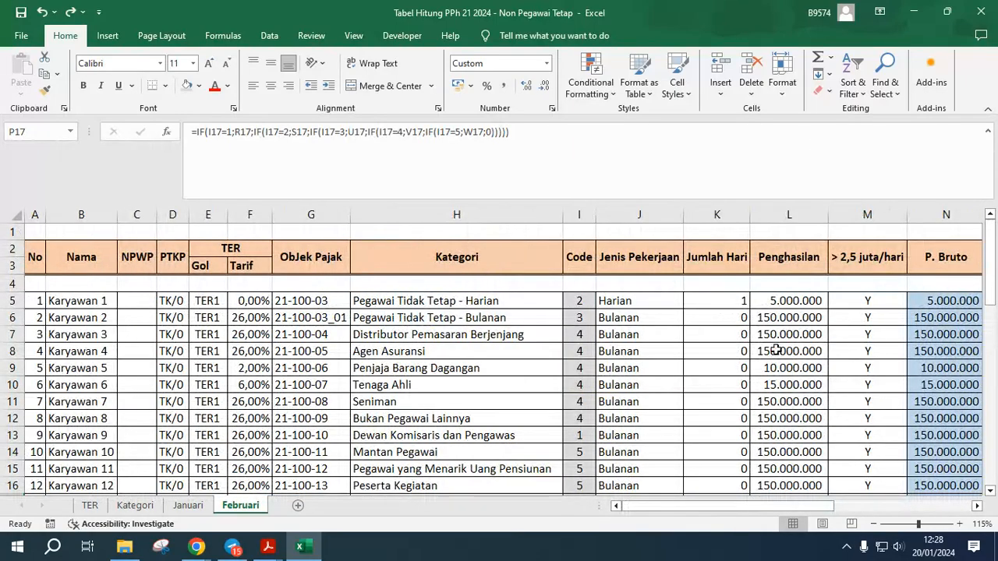
left_click(580, 301)
scroll(586, 357, "down", 3)
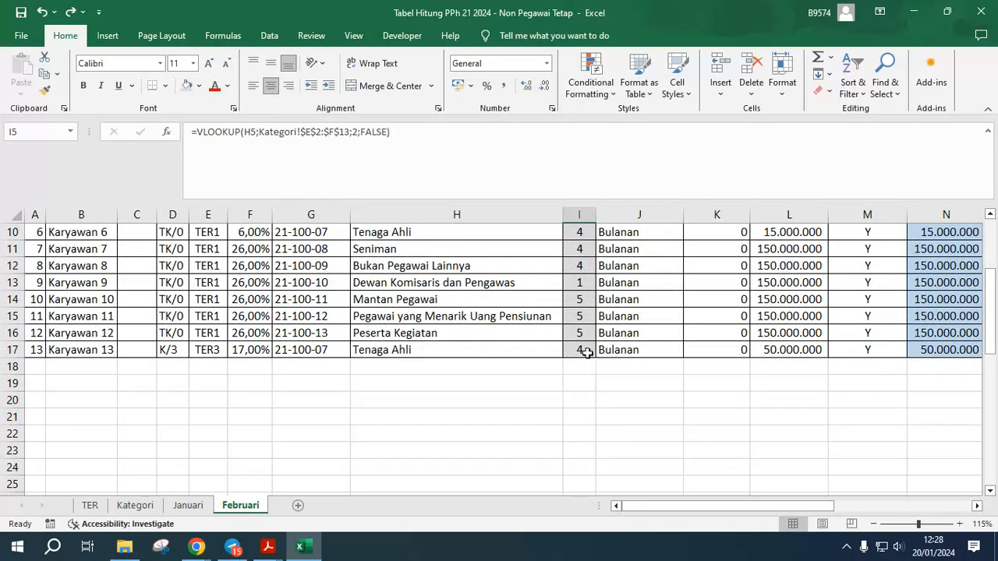
left_click(584, 350, "shift")
scroll(824, 330, "up", 3)
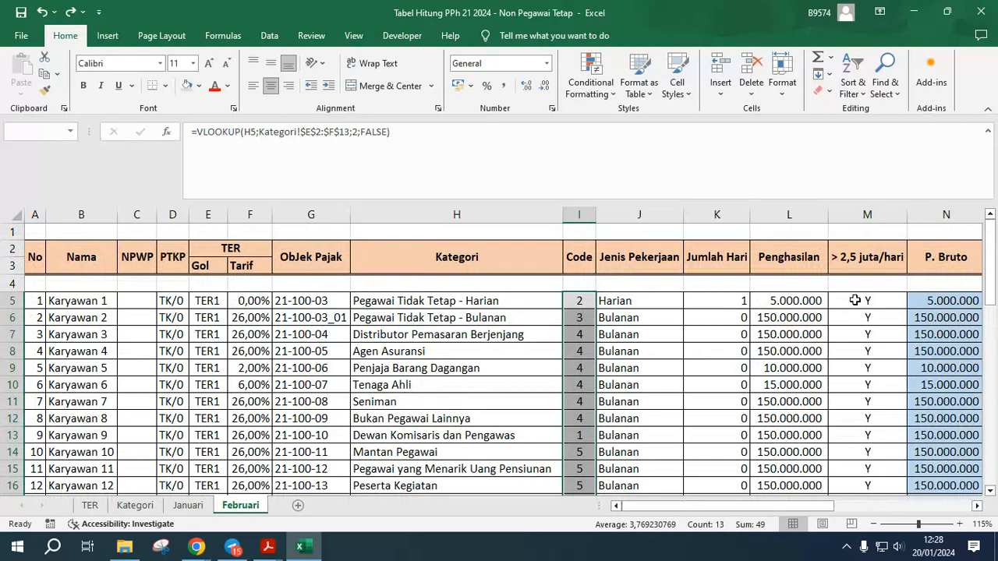
mouse_move(857, 300)
left_mouse_down()
mouse_move(860, 379)
mouse_move(865, 302)
left_mouse_up()
scroll(860, 379, "down", 4)
scroll(406, 322, "up", 4)
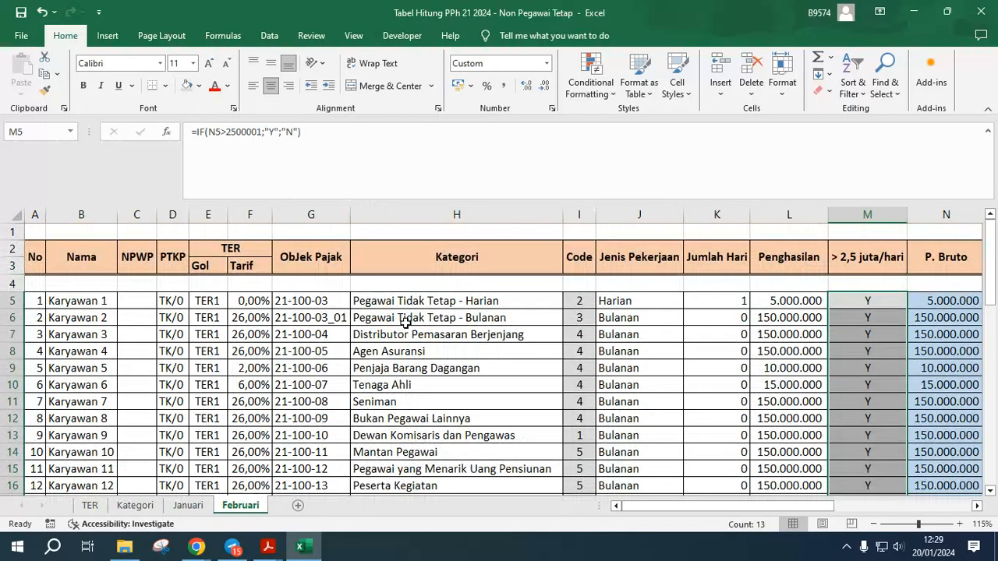
left_click(511, 337)
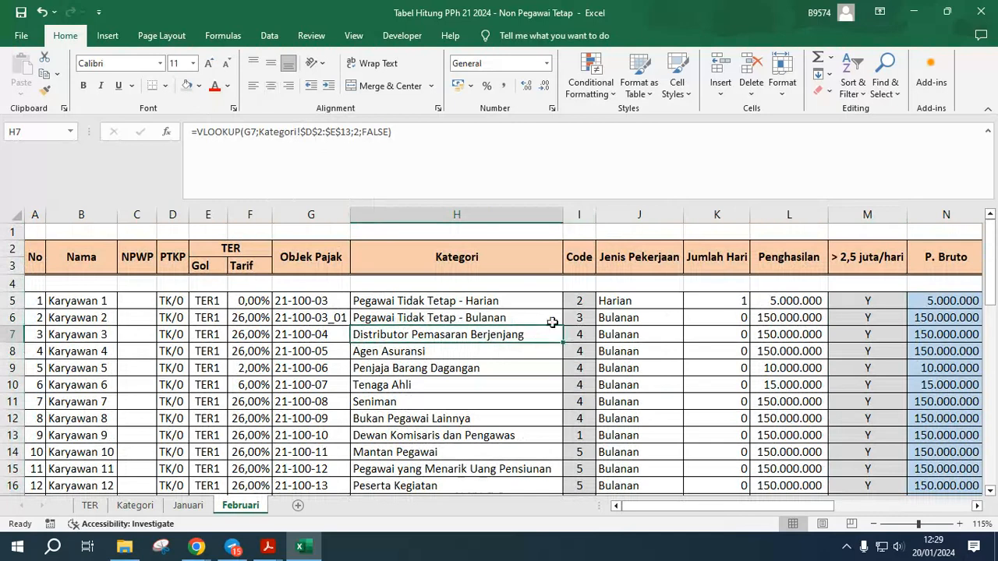
Review the Jenis Pekerjaan entry in J5 and the TER Gol and Tarif formulas in E5:F17.
left_click(613, 306)
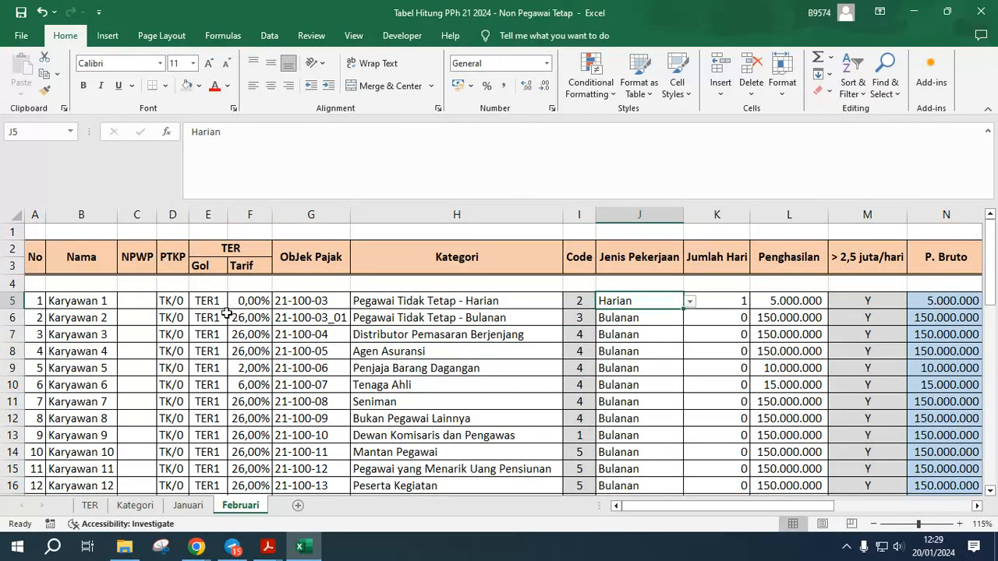
left_click(256, 348)
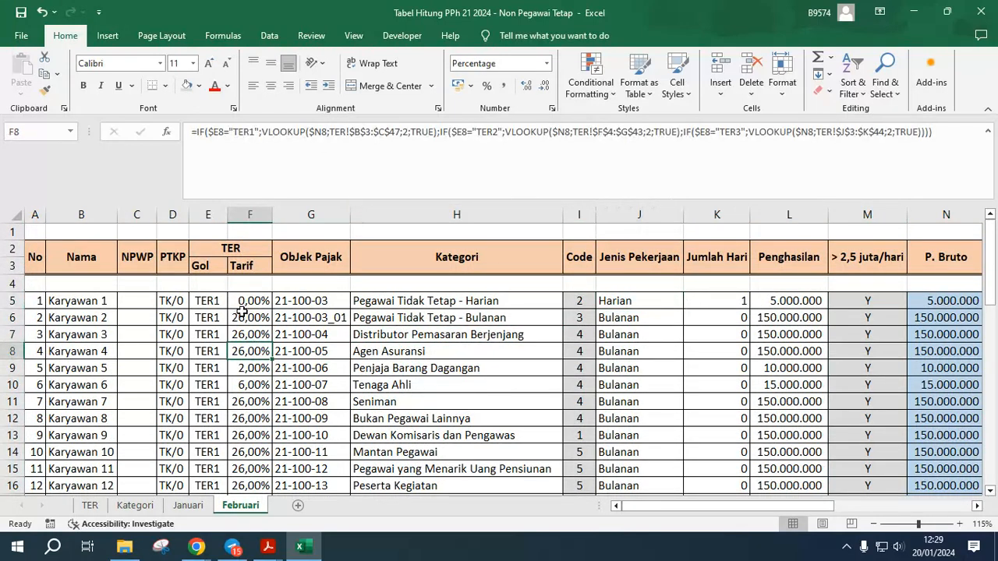
left_click(203, 303)
scroll(244, 365, "down", 3)
left_click(254, 350, "shift")
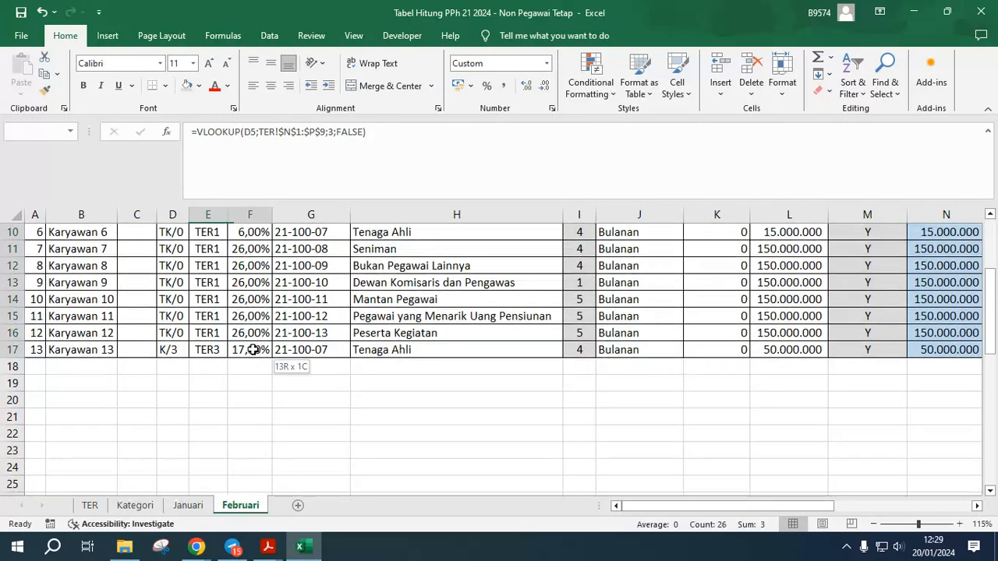
scroll(437, 358, "up", 3)
Examine the P. Bruto and PPh 21 columns for all employees, including the PPh 21 formula in P5.
left_click(437, 367)
key("Right")
key("Right")
key("Right")
key("Right")
key("Right")
key("Right")
key("Right")
key("Right")
key("Right")
key("Right")
left_click(708, 301)
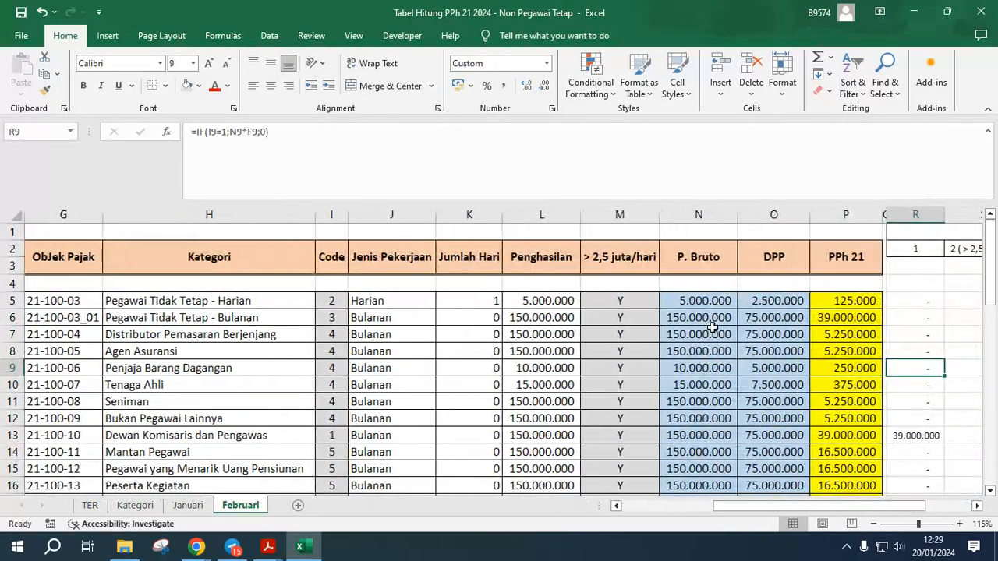
left_click(825, 305)
scroll(842, 366, "down", 3)
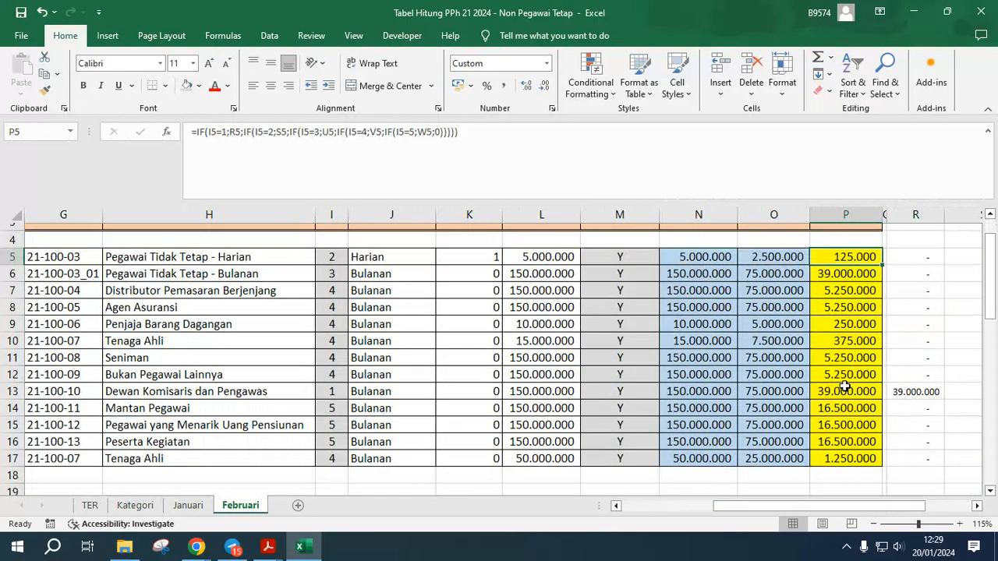
scroll(850, 353, "up", 2)
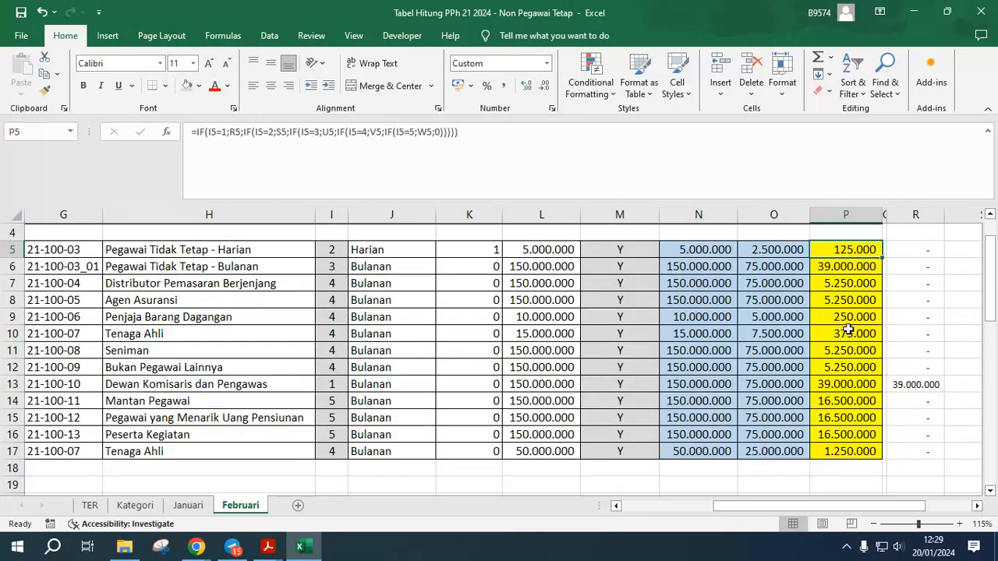
Add a new worksheet after Februari and enter the title Rekapan in cell A1.
left_click(297, 506)
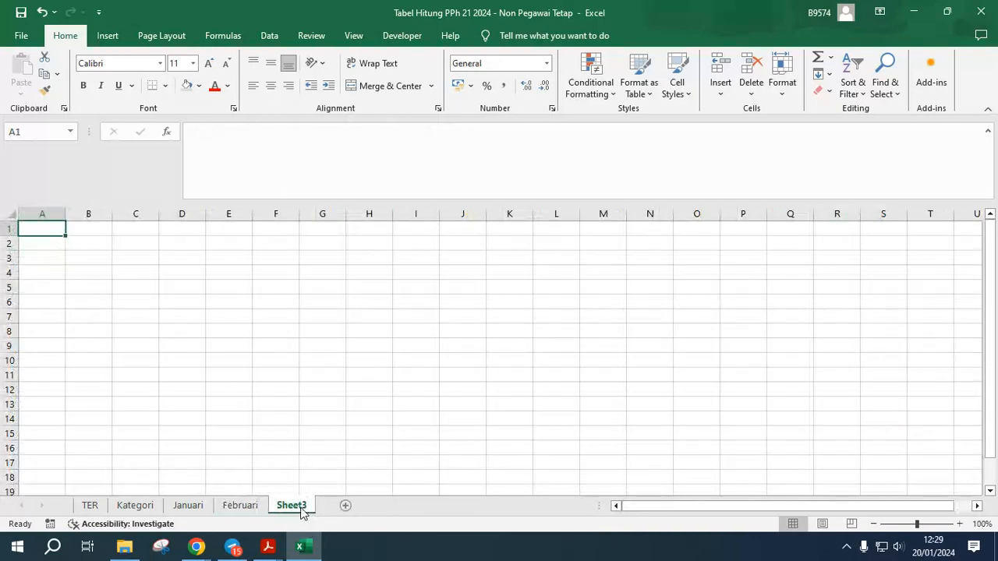
type("Re")
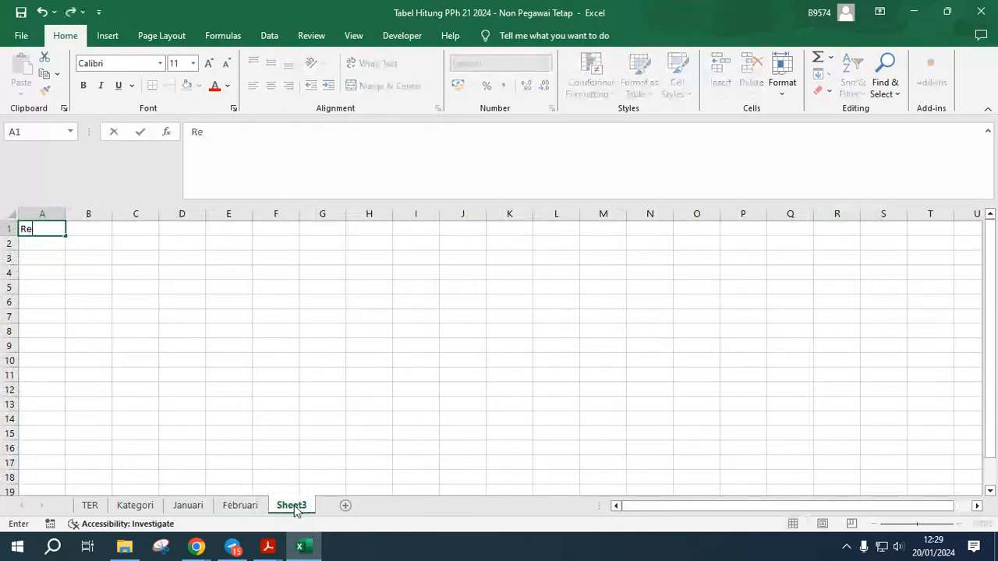
type("kapan")
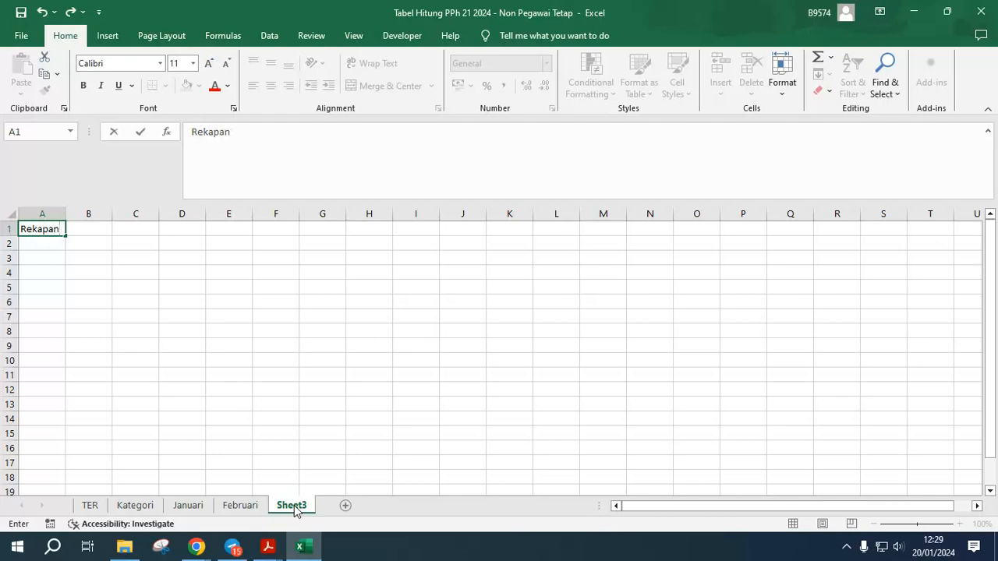
key("Tab")
left_click(50, 260)
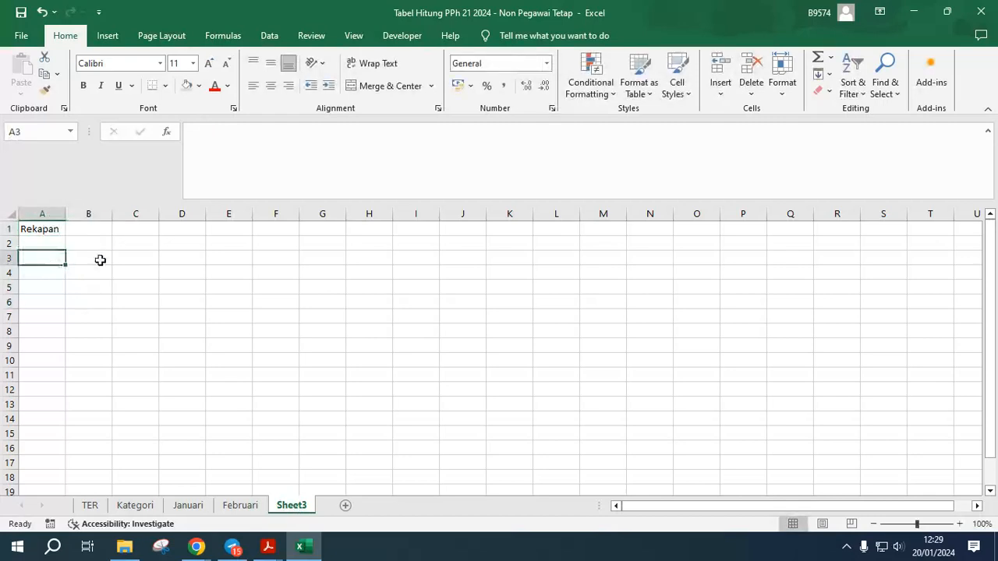
Copy the first five employee names, B5:B9, from the Januari sheet and return to the new Rekapan sheet.
left_click(134, 506)
left_click(187, 505)
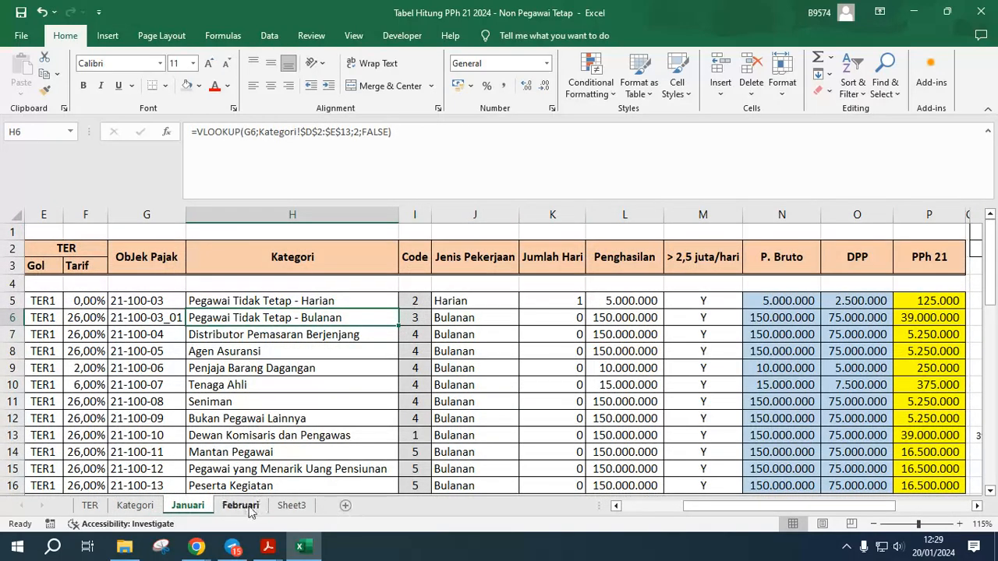
left_click(651, 507)
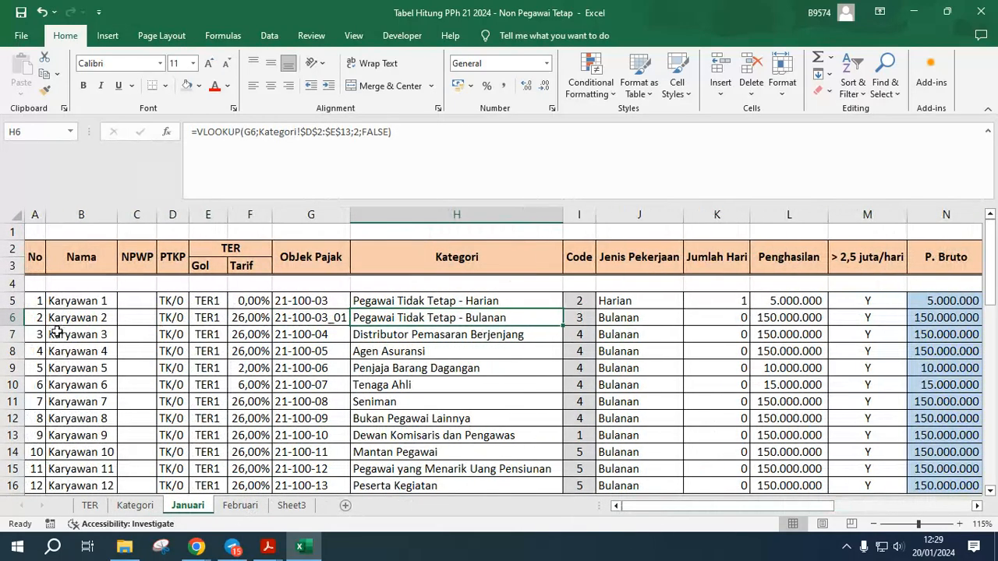
left_click(65, 300)
left_click(78, 368, "shift")
key("ctrl+c")
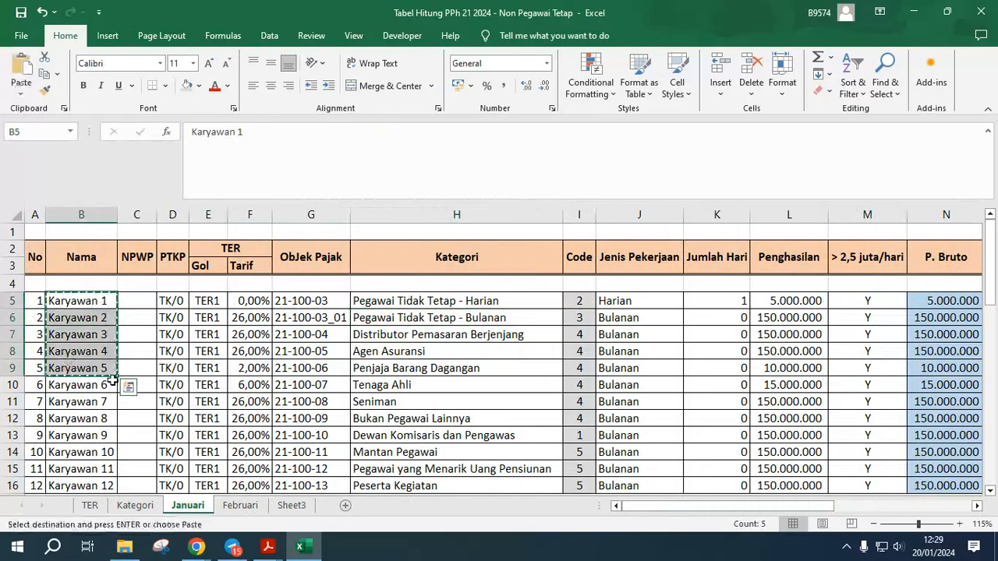
left_click(291, 506)
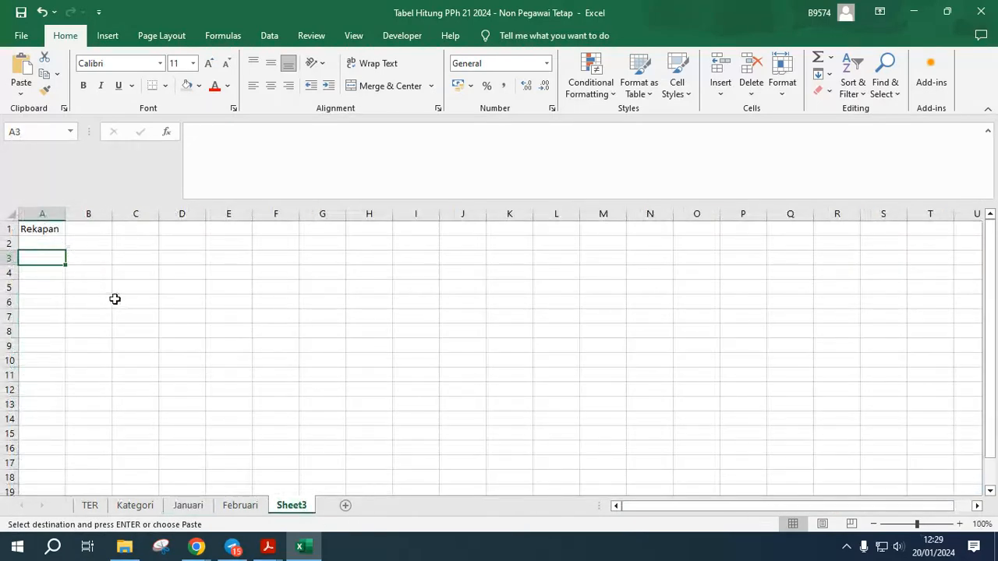
Examine the Kategori, Penghasilan, P. Bruto and PPh 21 cells of row 5 on the Februari sheet as sources for the recap.
left_click(240, 506)
scroll(389, 305, "up", 2)
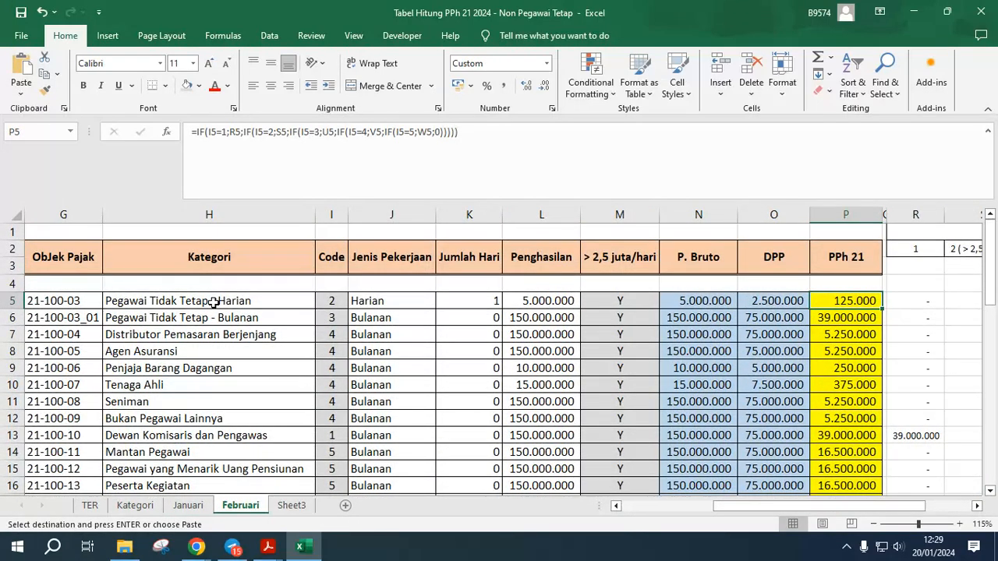
left_click(214, 304)
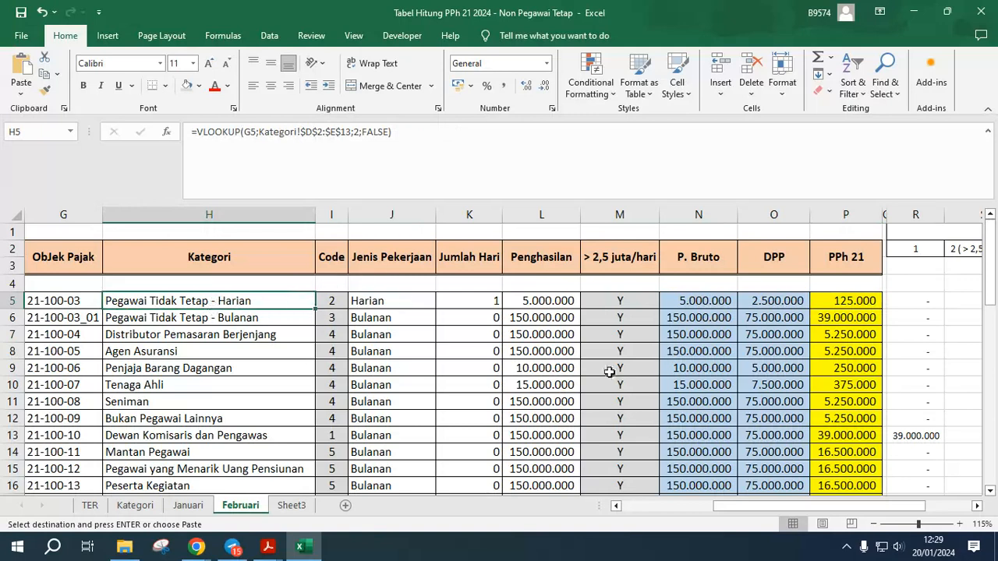
left_click(536, 302)
left_click(706, 301)
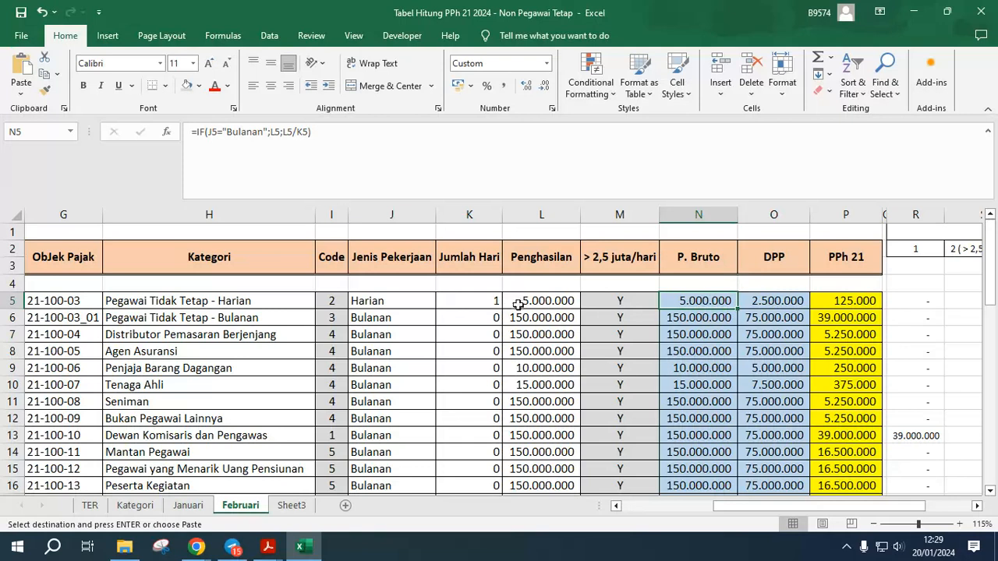
left_click(541, 303)
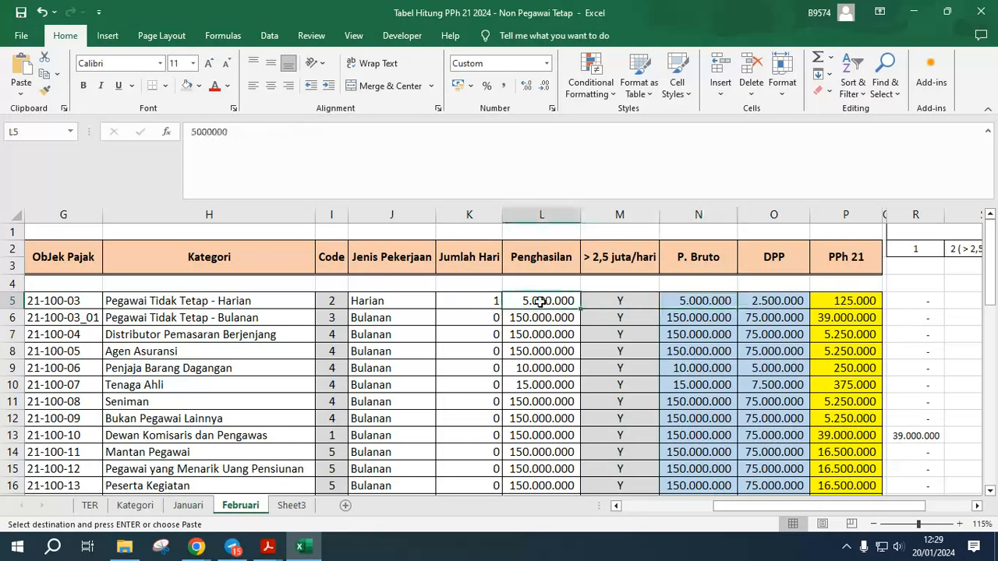
left_click(843, 304)
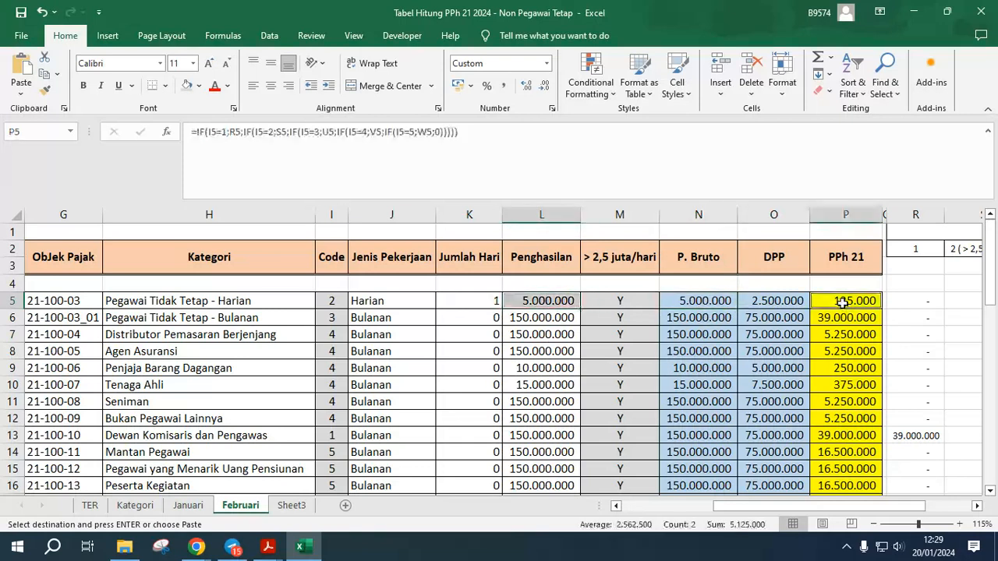
left_click(557, 303)
left_click(847, 301)
Rename the new Rekapan worksheet to Summary.
left_click(289, 506)
double_click(287, 506)
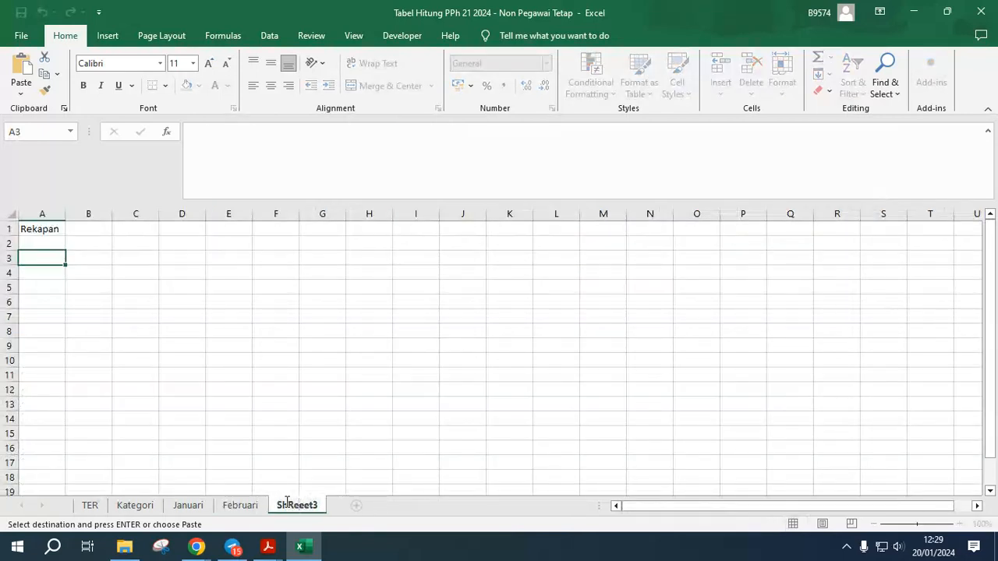
type("Summary")
key("Return")
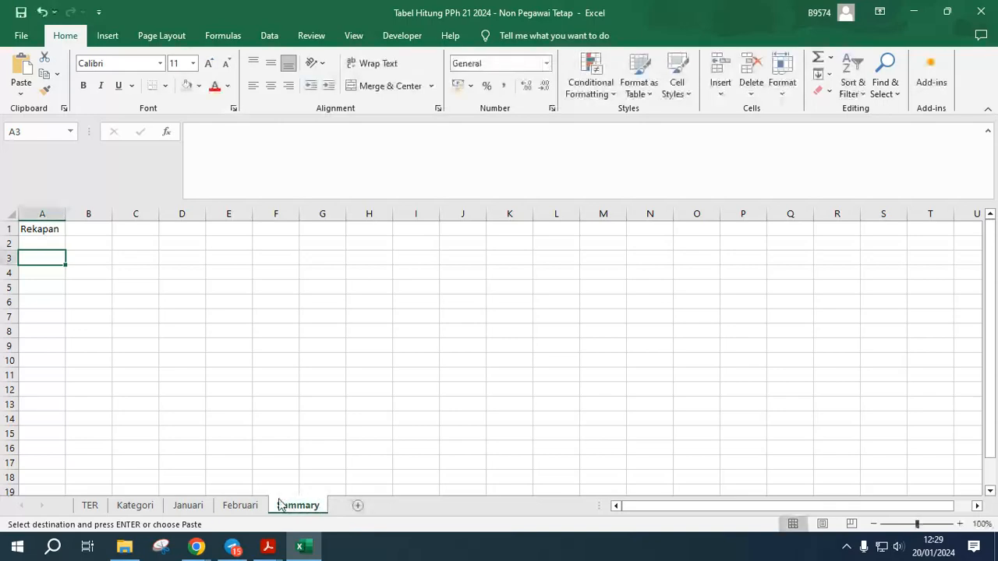
Review the Kategori sheet's code and tax object lists, then return to the Januari sheet.
left_click(138, 509)
left_click(298, 506)
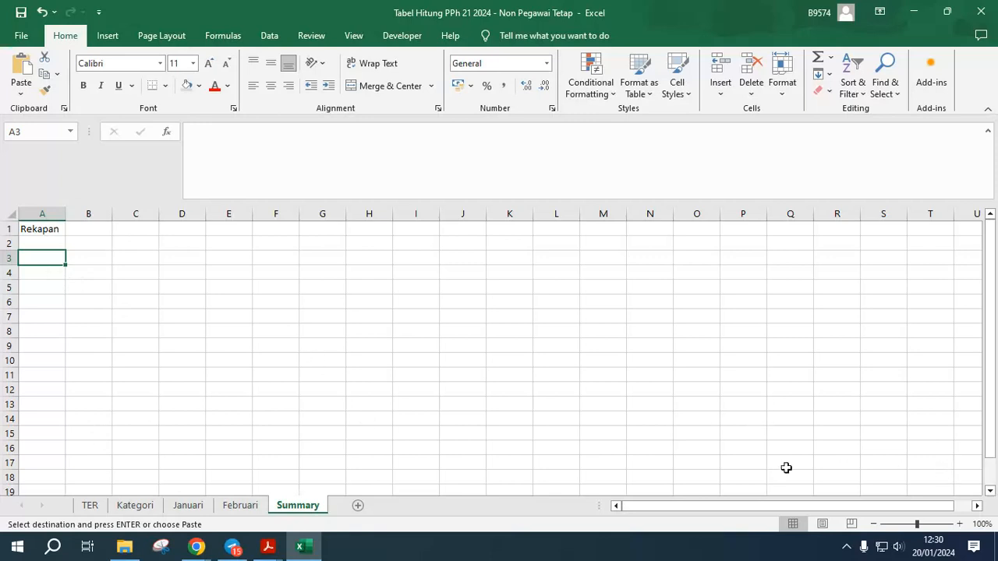
left_click(135, 505)
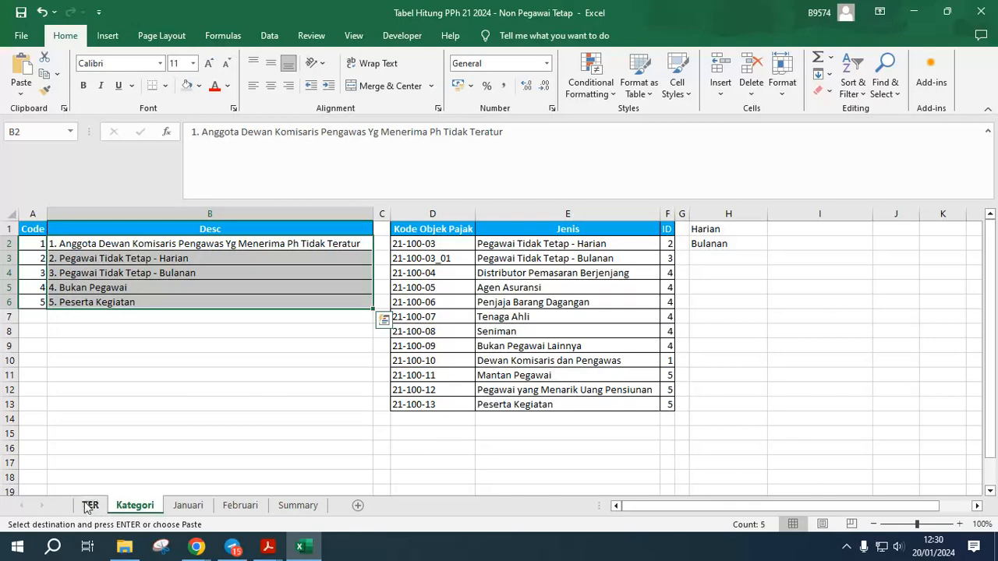
left_click(188, 505)
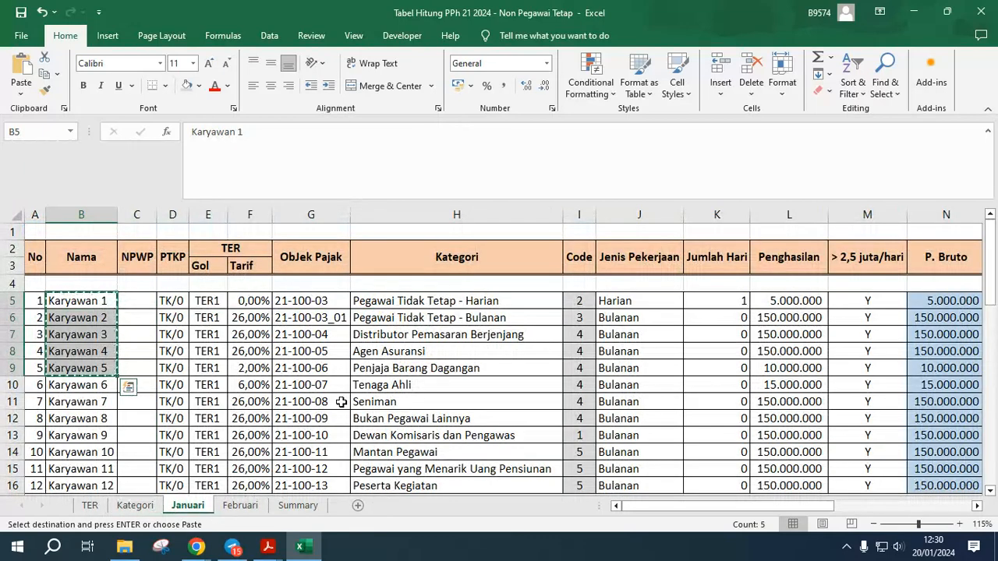
Examine row 8 of the Januari sheet from the Kategori lookup across DPP and PPh 21 to helper cell U8.
left_click(499, 351)
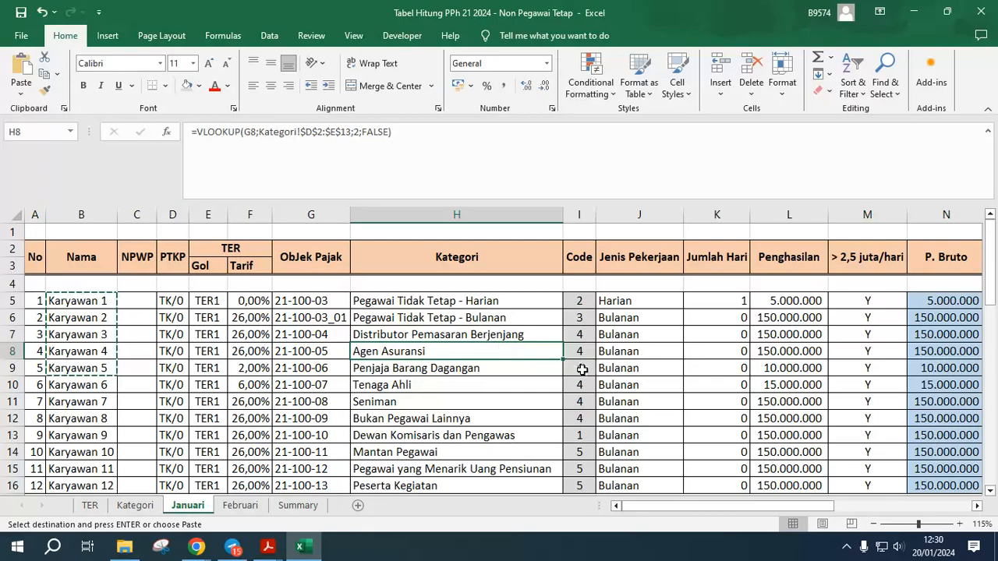
key("Right")
key("Right")
key("Right")
key("Right")
key("Right")
key("Right")
key("Right")
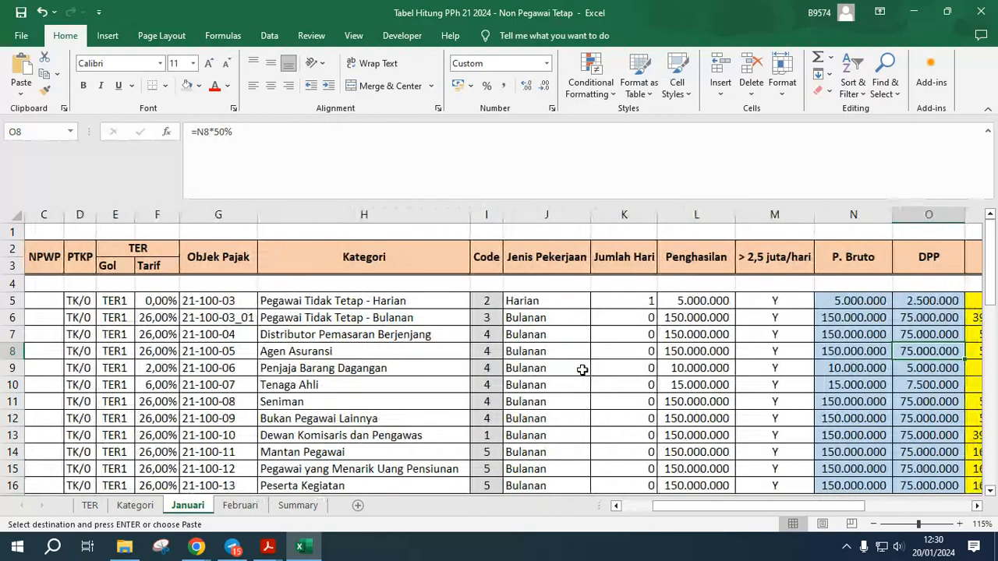
key("Right")
key("Right")
key("Right")
key("Right")
key("Right")
key("Right")
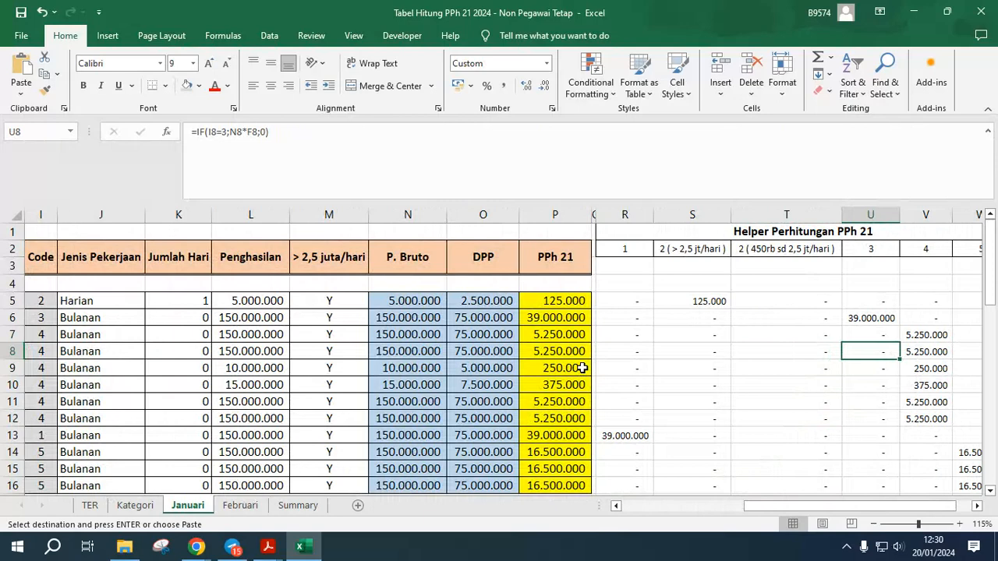
Inspect the PPh 21 formulas in P9, P11 and P8 and the helper formula in S9 on the Januari sheet.
left_click(546, 369)
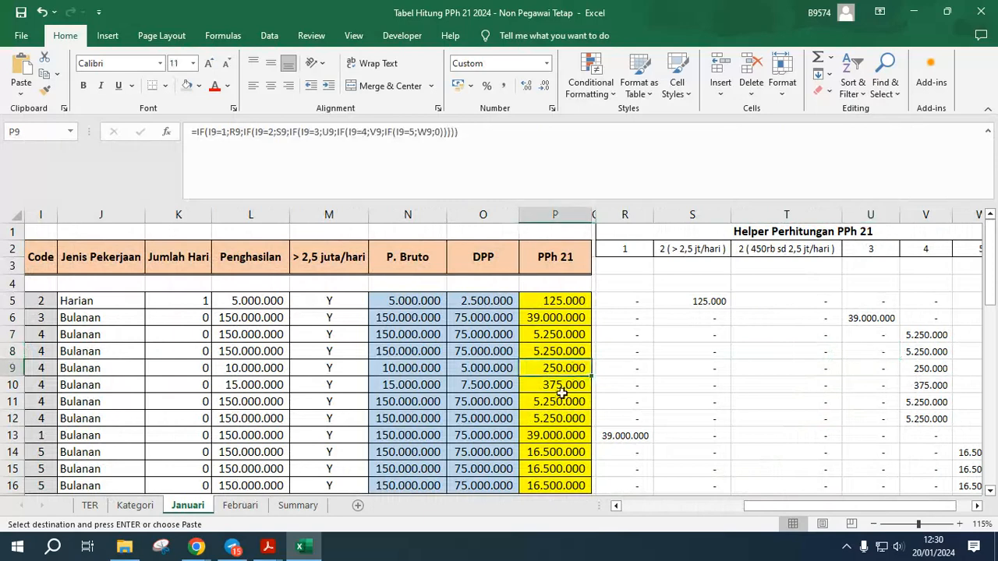
left_click(563, 399)
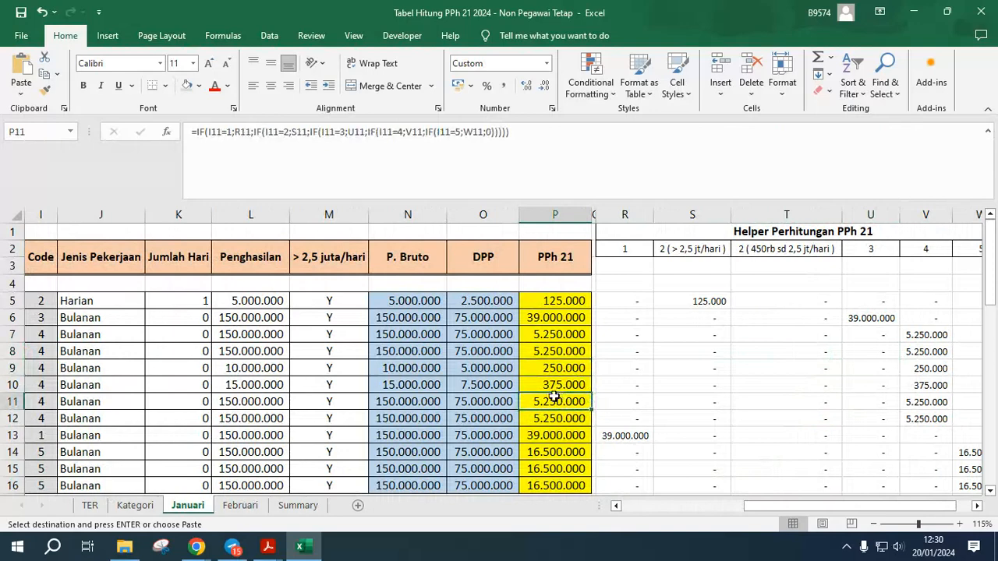
left_click(556, 351)
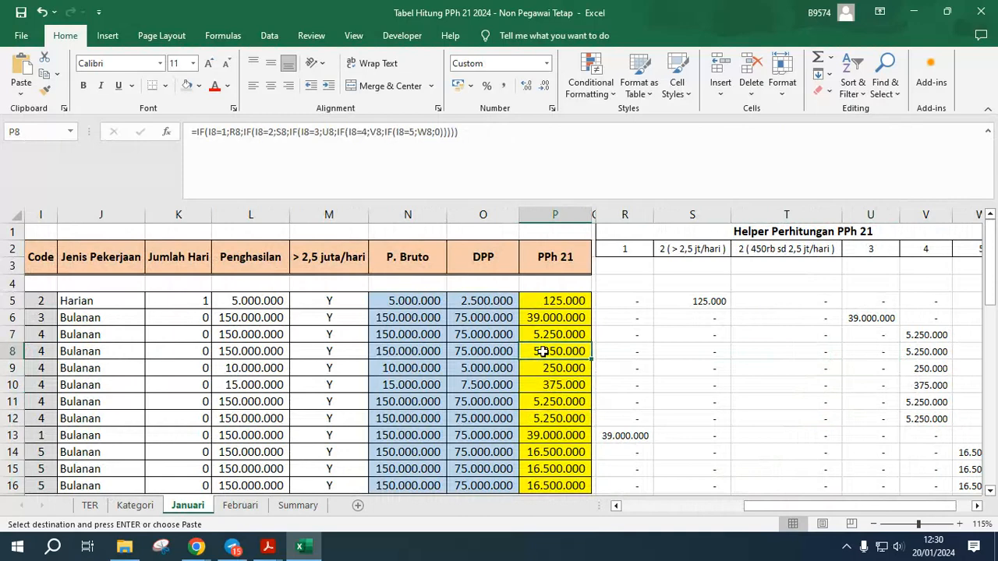
left_click(675, 374)
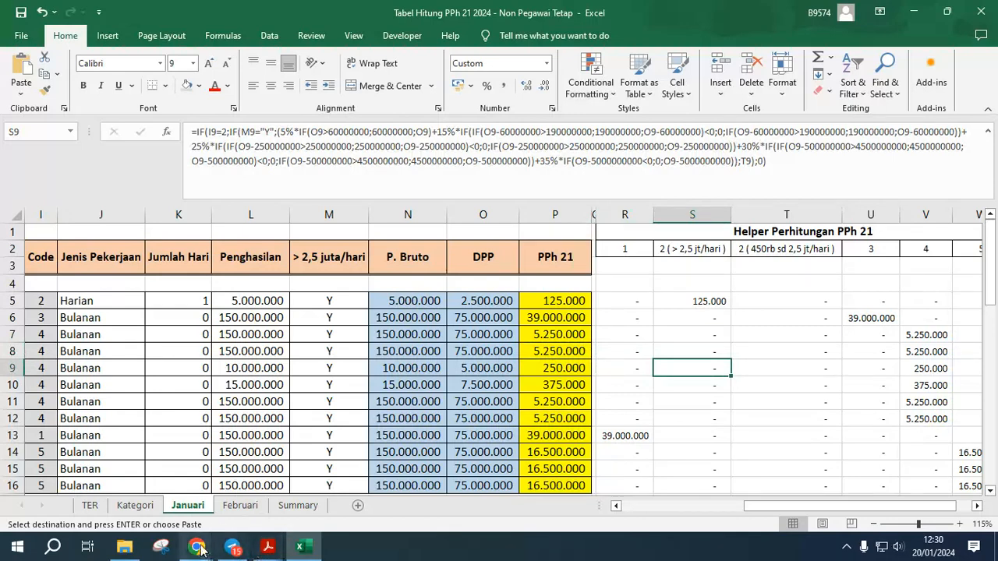
left_click(300, 505)
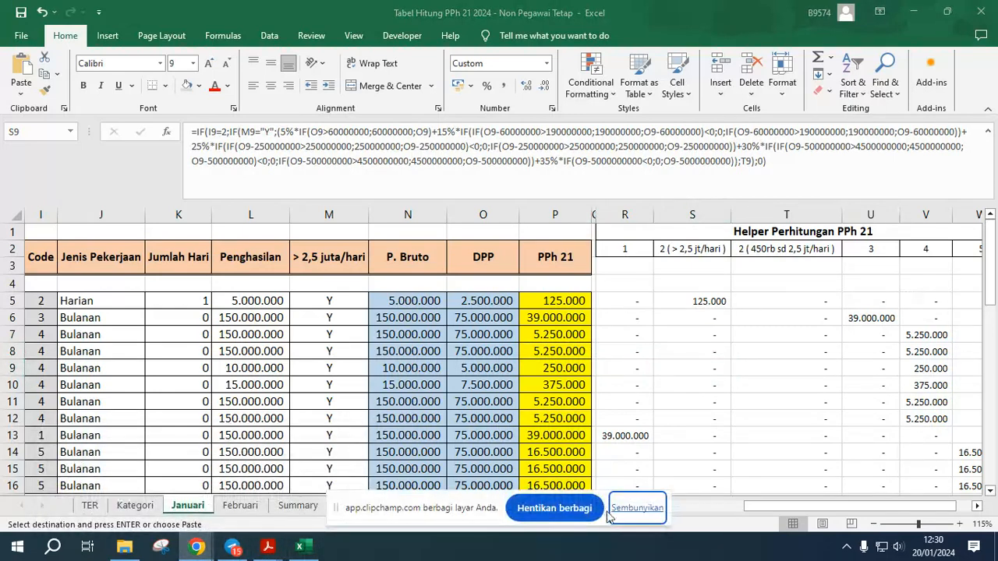